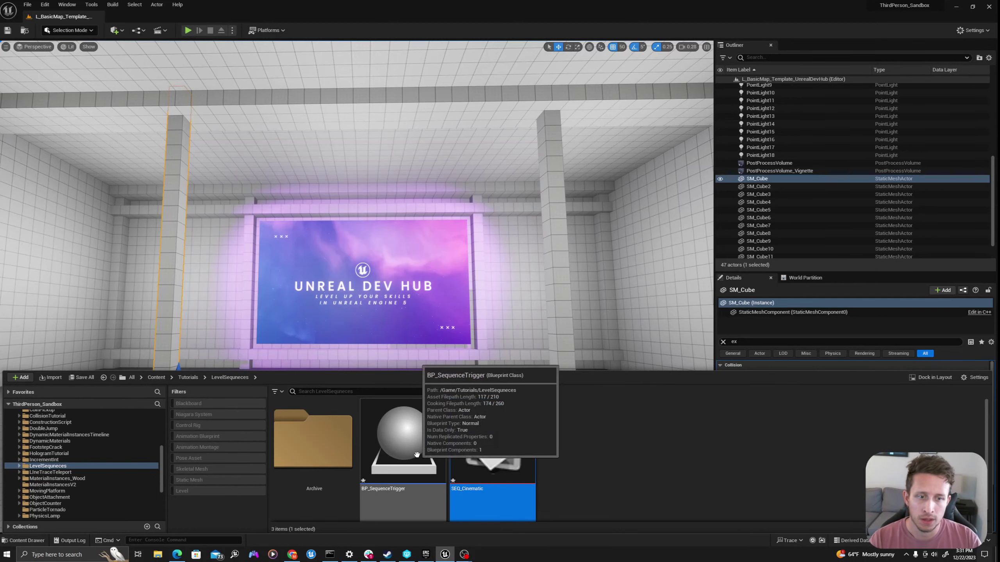
Add a new spot light to the level
double_click(478, 468)
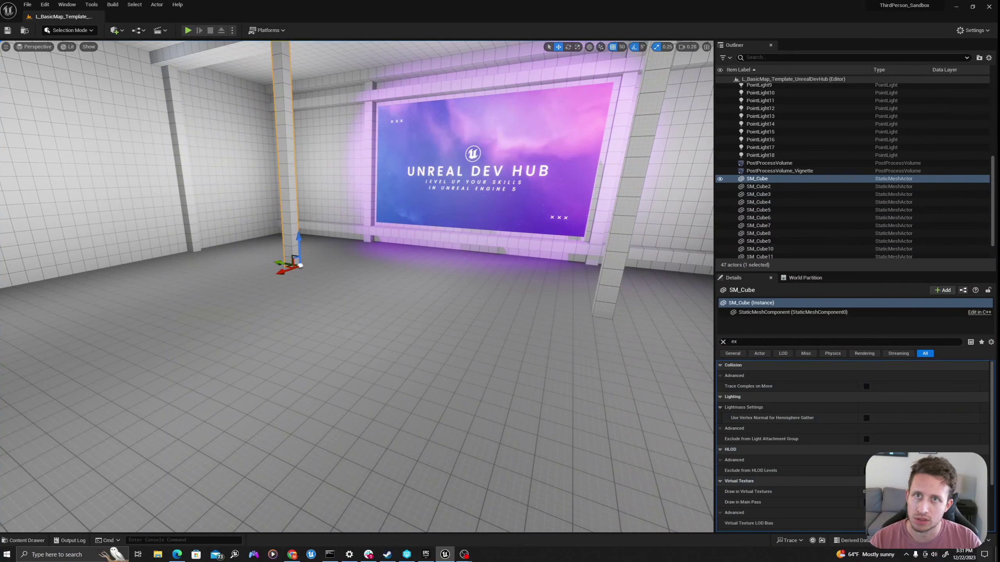
left_click(119, 30)
mouse_move(126, 97)
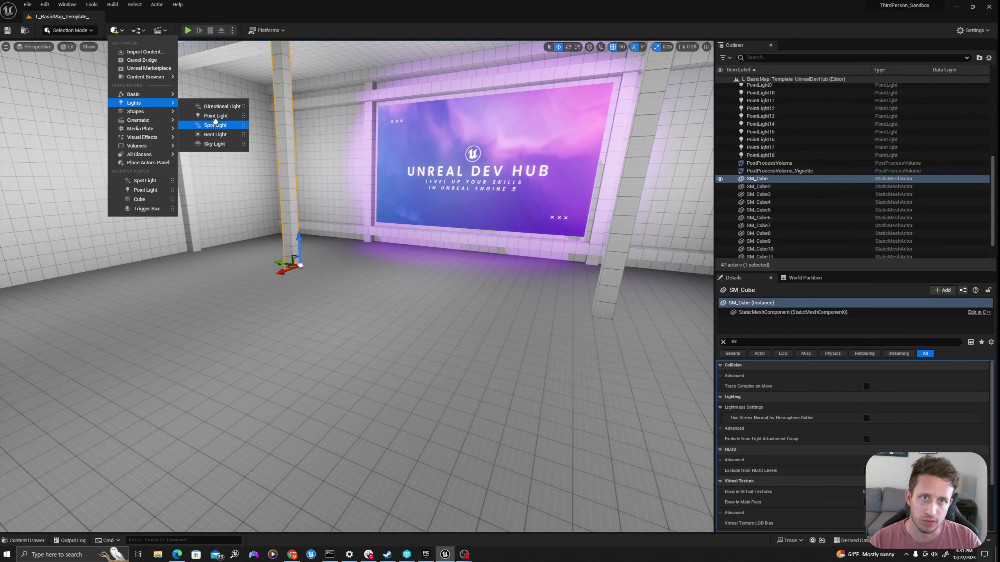
left_click(212, 126)
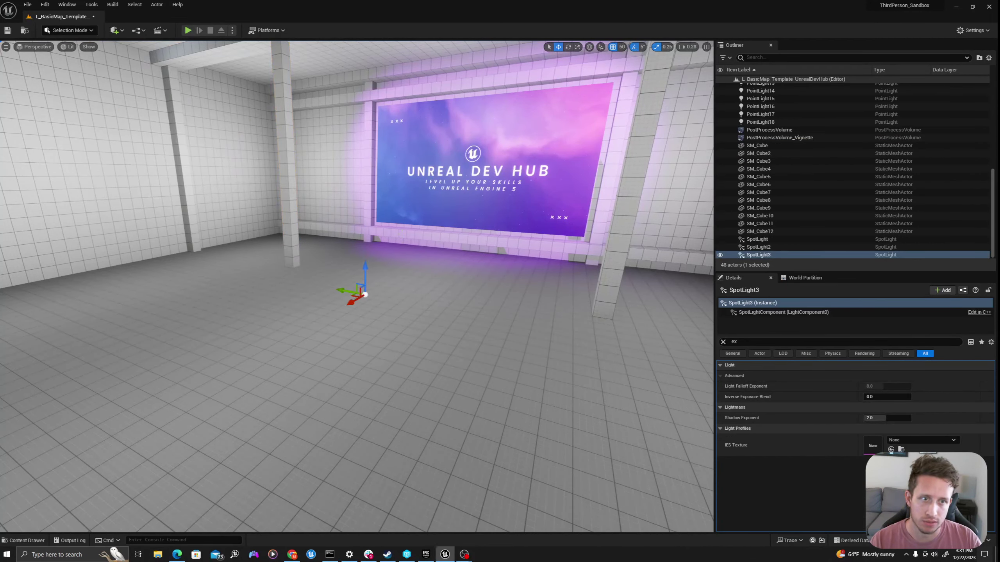
Aim the new spot light down at the floor with pitch -65° and yaw 180°, and move it to 1250, -450, 550
right_click_drag(448, 366, 459, 414)
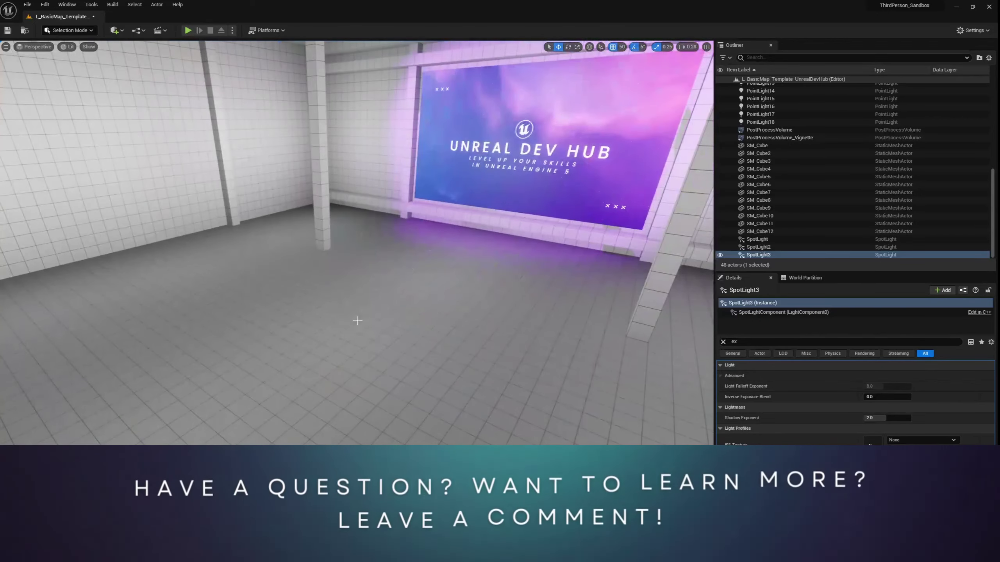
left_click_drag(370, 378, 327, 370)
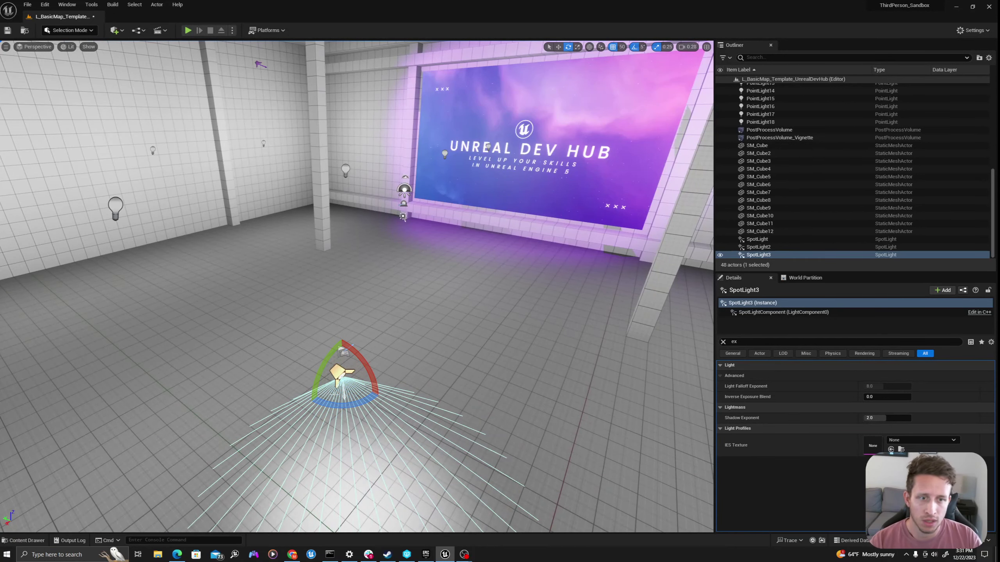
key("f")
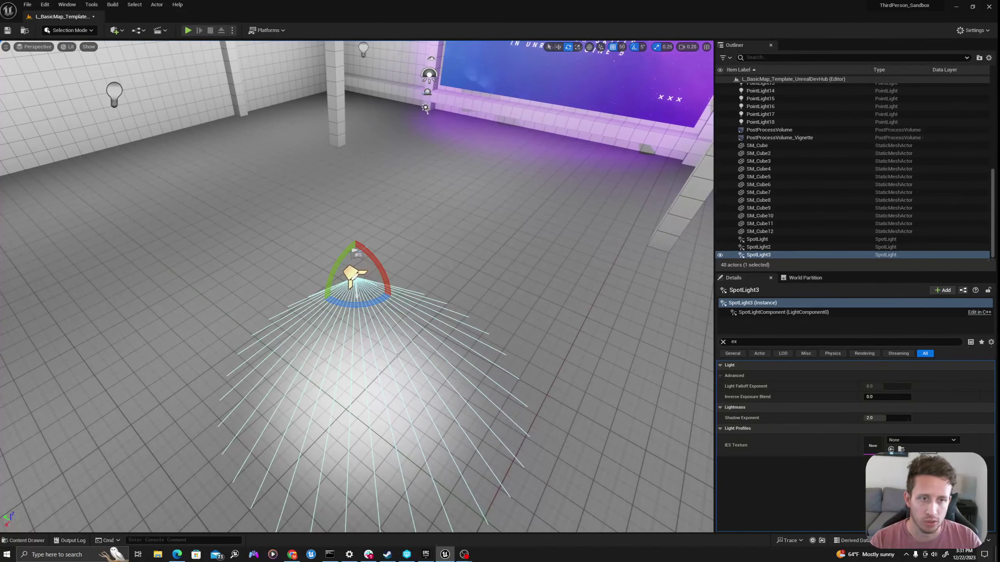
key("s")
right_click_drag(583, 334, 665, 337)
key("a")
key("w")
left_click_drag(333, 278, 213, 202)
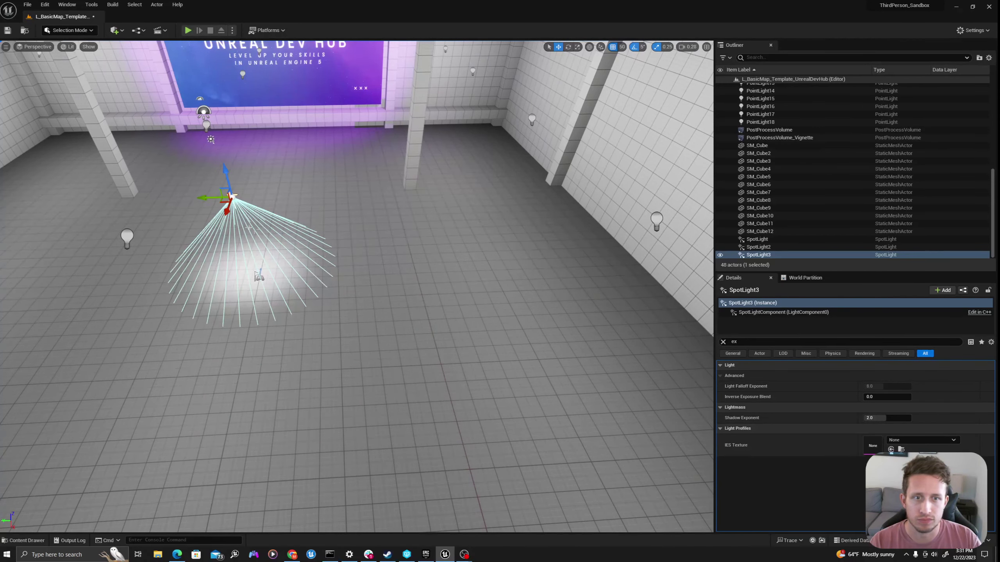
Clear the property filter and set the spot light's intensity to 25 cd
left_click(722, 341)
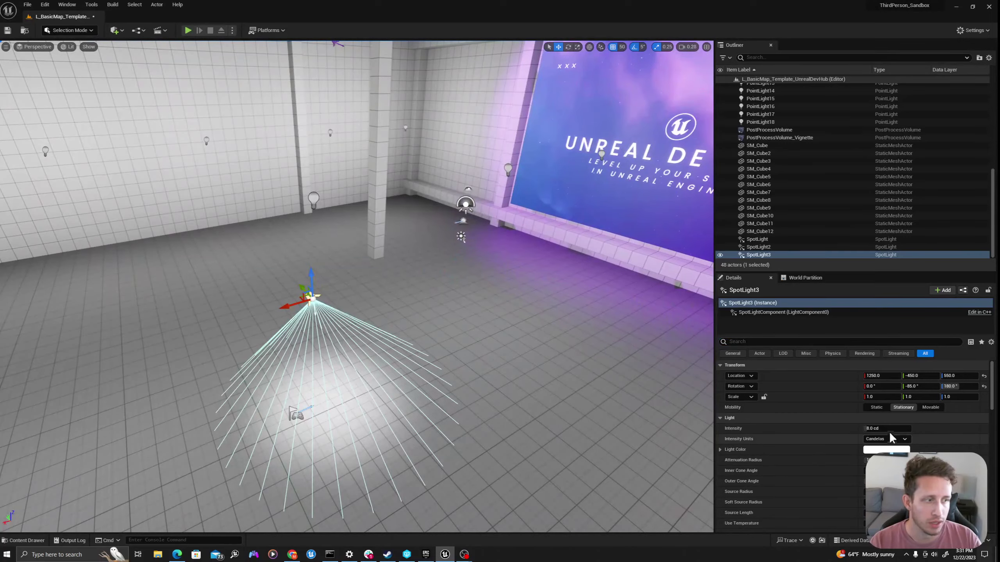
left_click(891, 428)
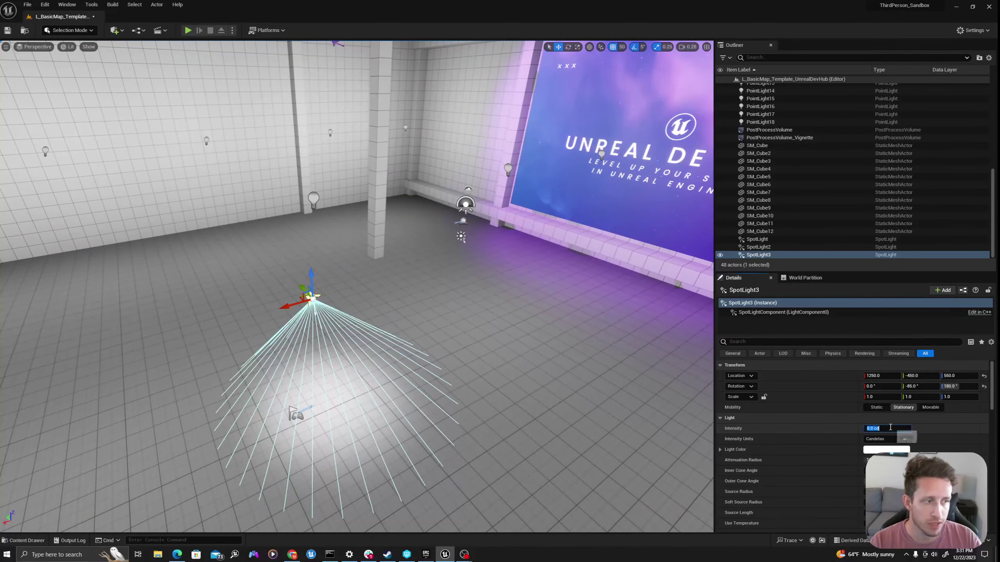
type("25")
key("Return")
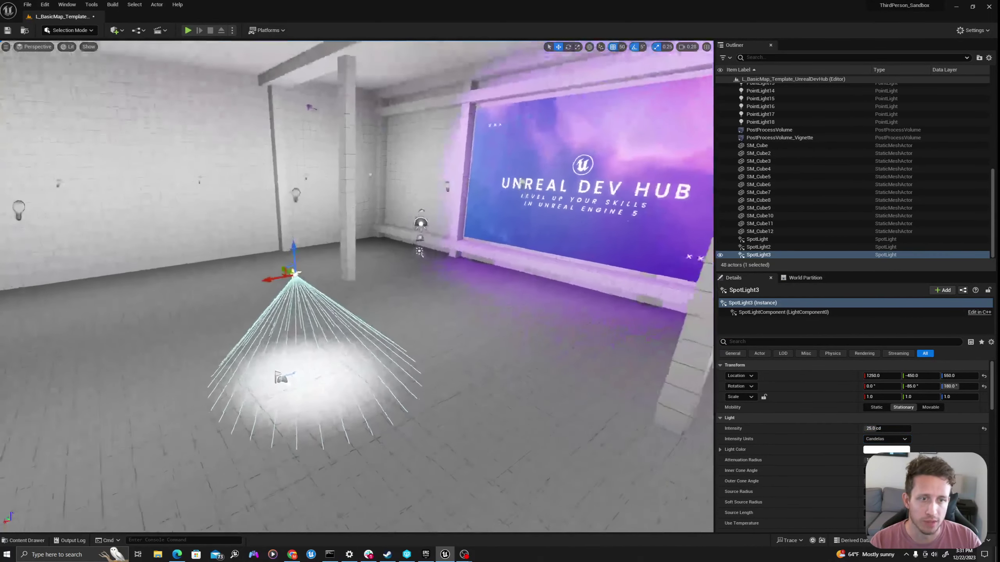
Reposition the spot light and duplicate it twice to form a row of three floor lights leading to the Unreal Dev Hub screen
key("a")
right_click_drag(262, 271, 287, 272)
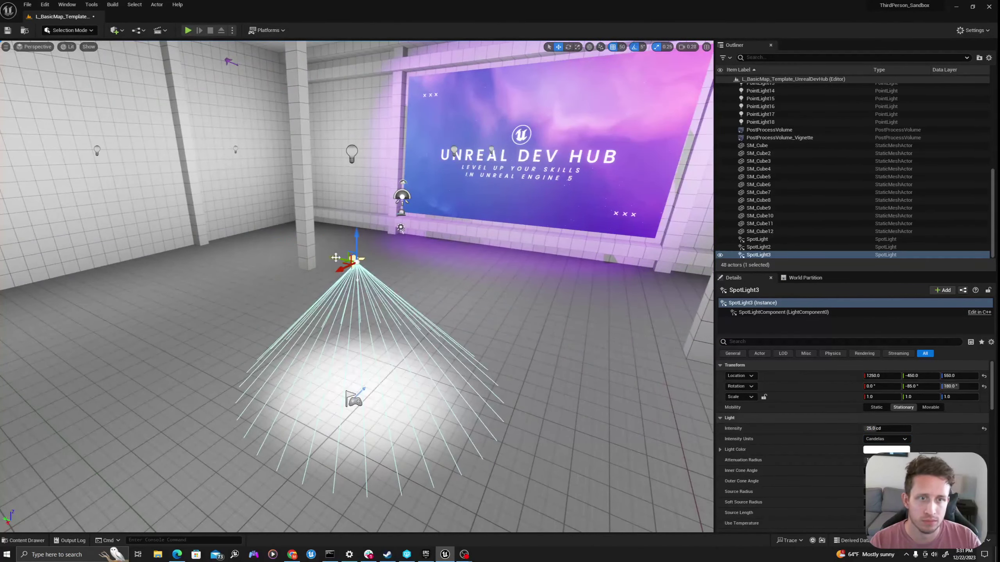
left_click_drag(336, 257, 413, 260)
right_click_drag(416, 272, 307, 253)
left_click_drag(308, 245, 405, 259, "alt")
right_click_drag(405, 258, 298, 230)
Duplicate the pillar SM_Cube and place the copy nearer the viewer at 1800, 450, 0
left_click(298, 230)
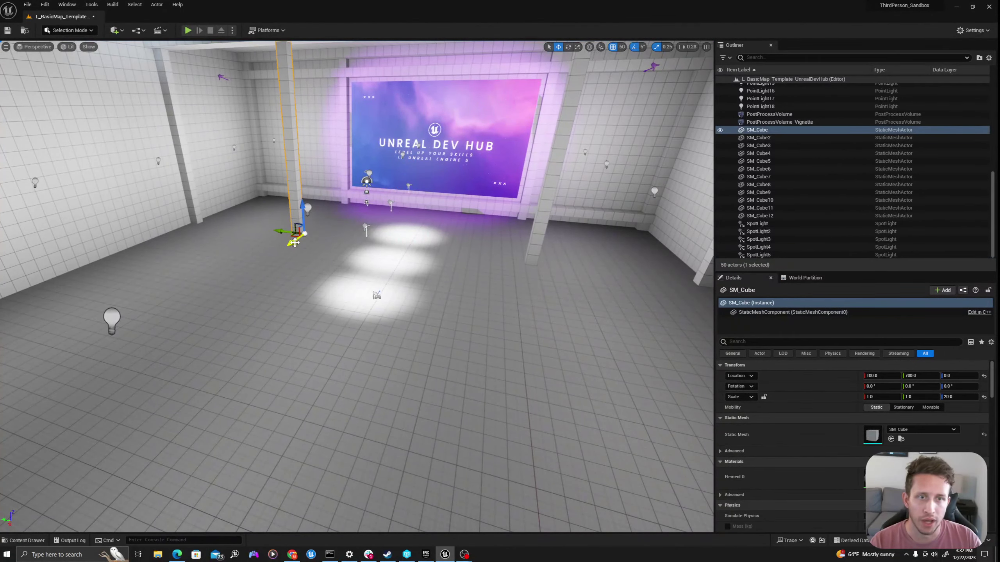
left_click_drag(295, 242, 165, 311, "alt")
right_click_drag(165, 310, 180, 367)
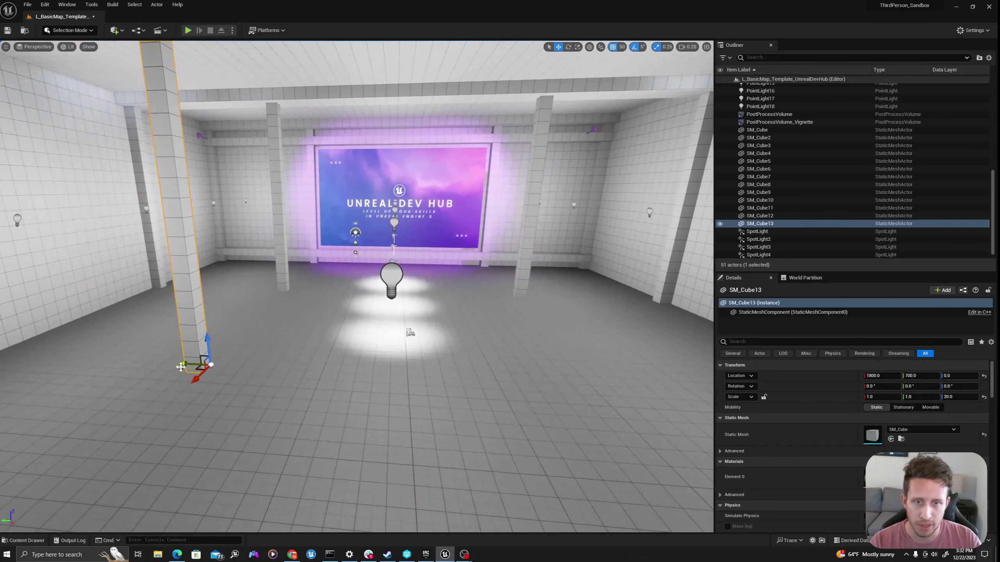
left_click_drag(185, 363, 243, 374)
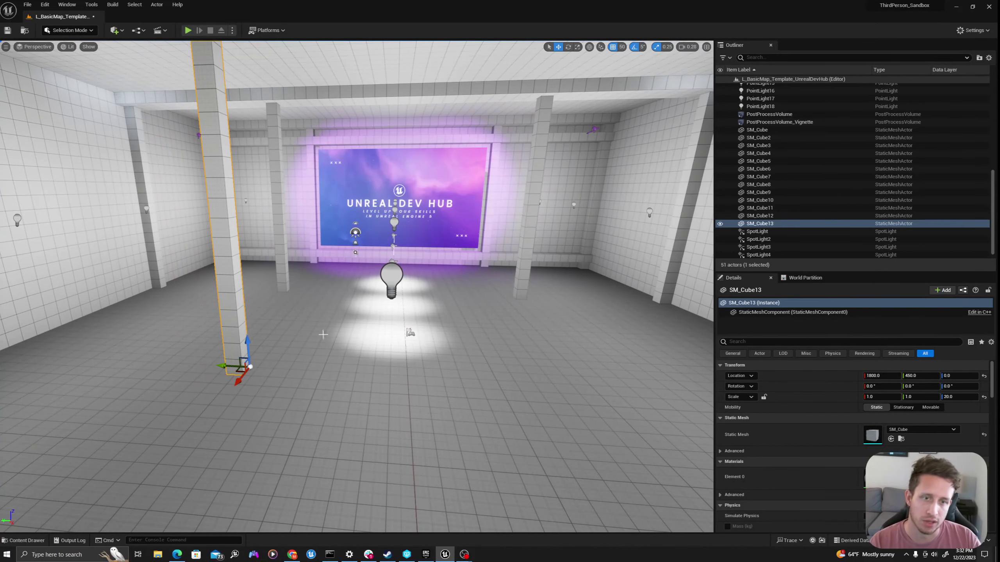
left_click(114, 31)
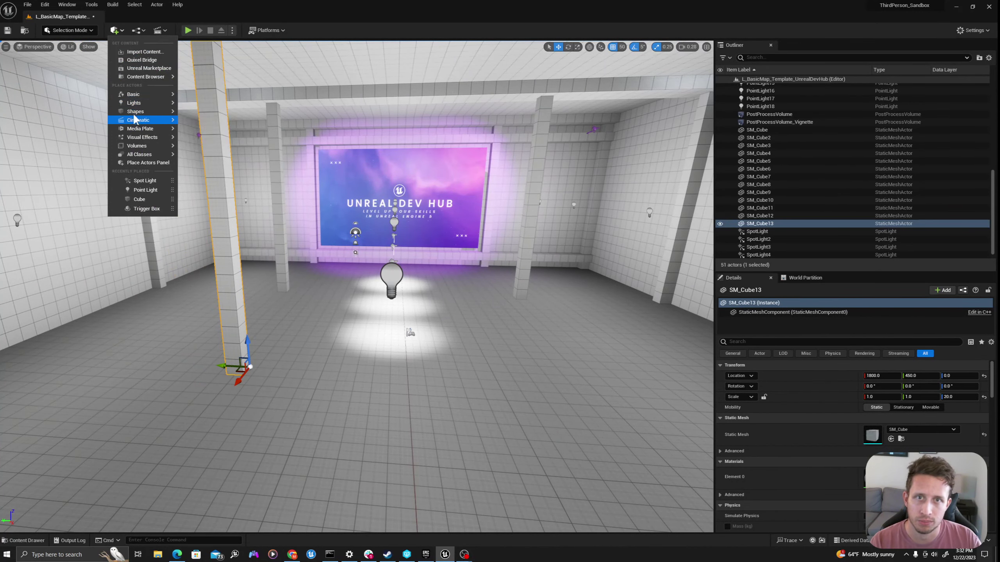
mouse_move(144, 111)
left_click(209, 115)
right_click_drag(333, 289, 297, 313)
key("Delete")
Widen the copied pillar into a slab by setting its scale to 1 on X and 5 on Y
left_click(281, 312)
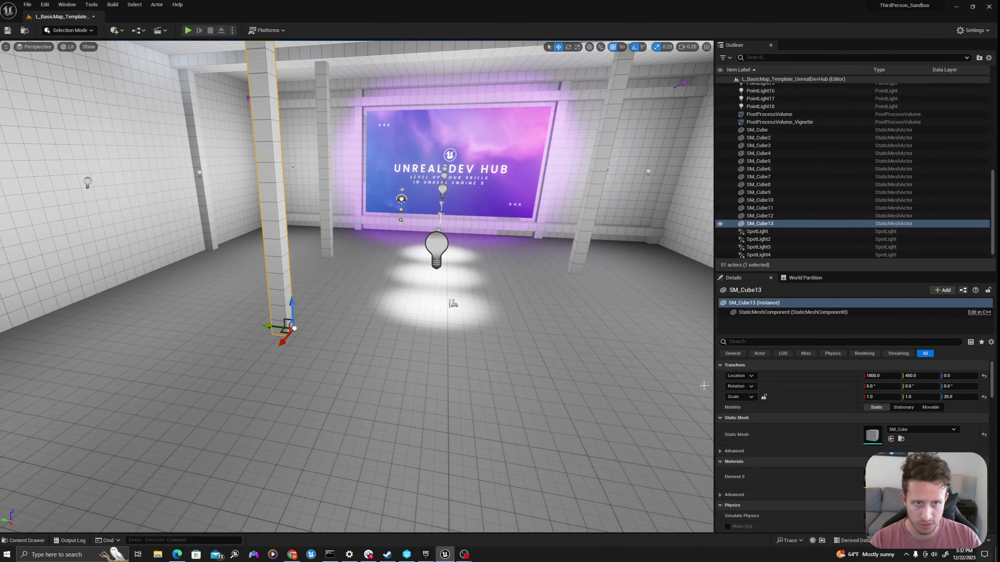
left_click(882, 397)
type("5")
key("Tab")
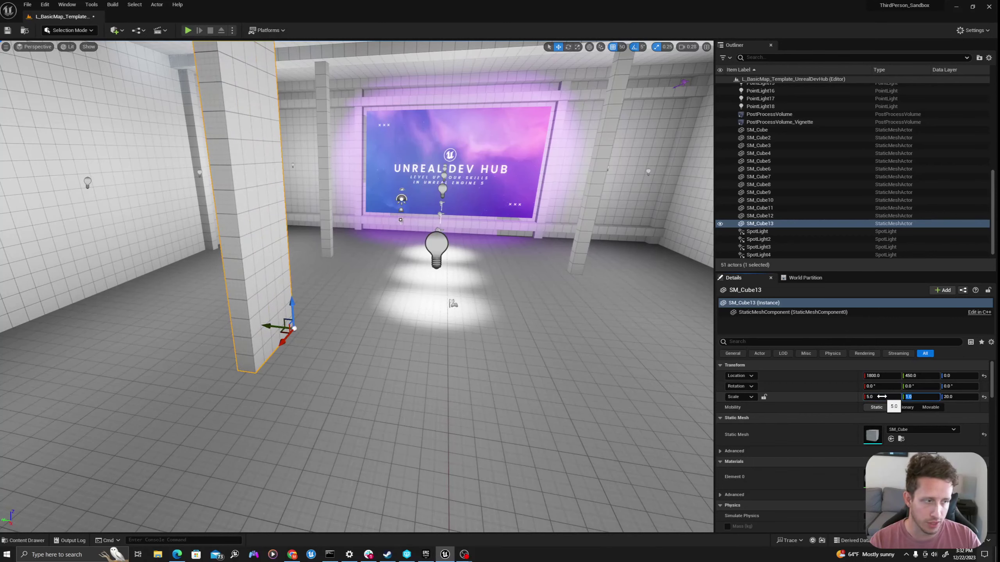
left_click(882, 396)
type("1")
key("Tab")
left_click(915, 398)
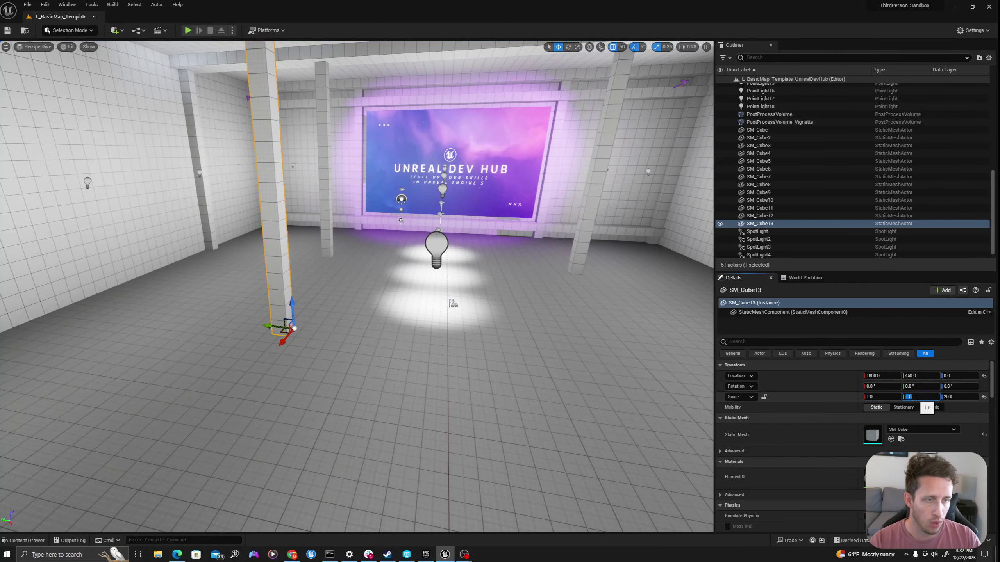
type("5")
key("Tab")
Move the slab to Y 0 and duplicate it twice side by side to build a three-slab wall reaching Y -1000
left_click_drag(269, 325, 322, 334)
right_click_drag(325, 338, 299, 379)
key("s")
left_click_drag(299, 380, 455, 390)
right_click_drag(419, 393, 368, 419)
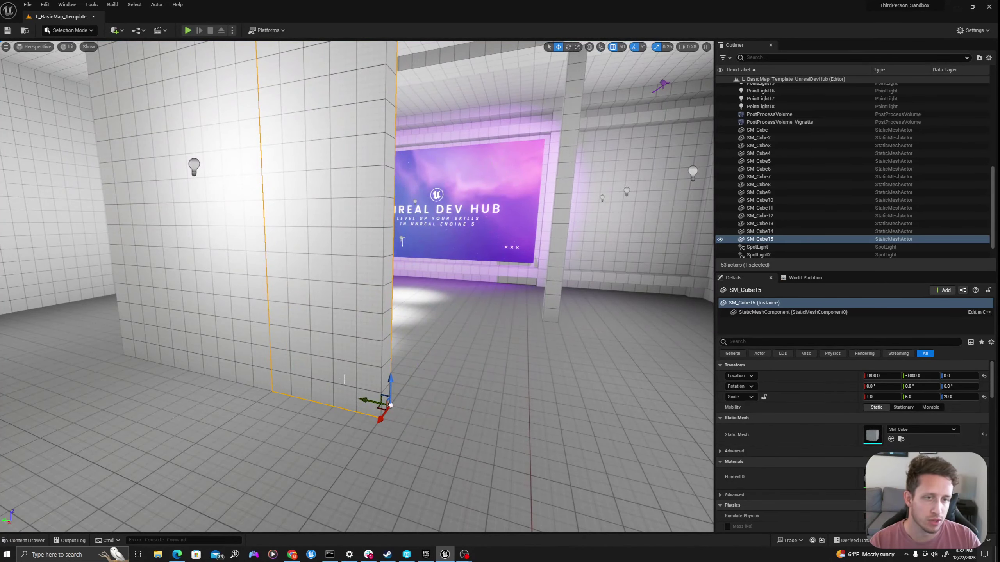
Select all three wall slabs and shift them together along Y to centre the wall in the room
right_click_drag(345, 379, 246, 346)
left_click(246, 346)
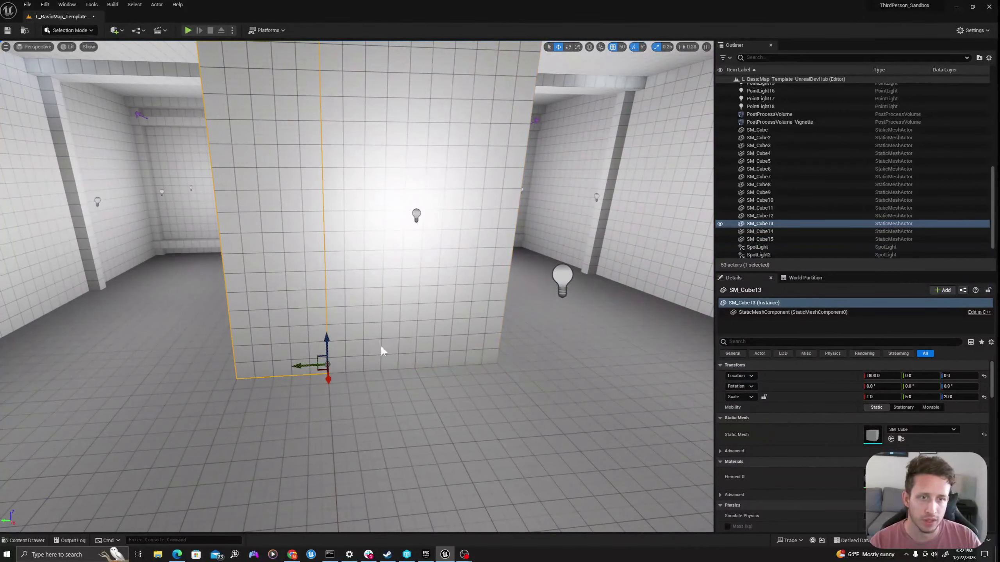
left_click(384, 351, "ctrl")
left_click(453, 345, "ctrl")
left_click_drag(470, 354, 486, 353)
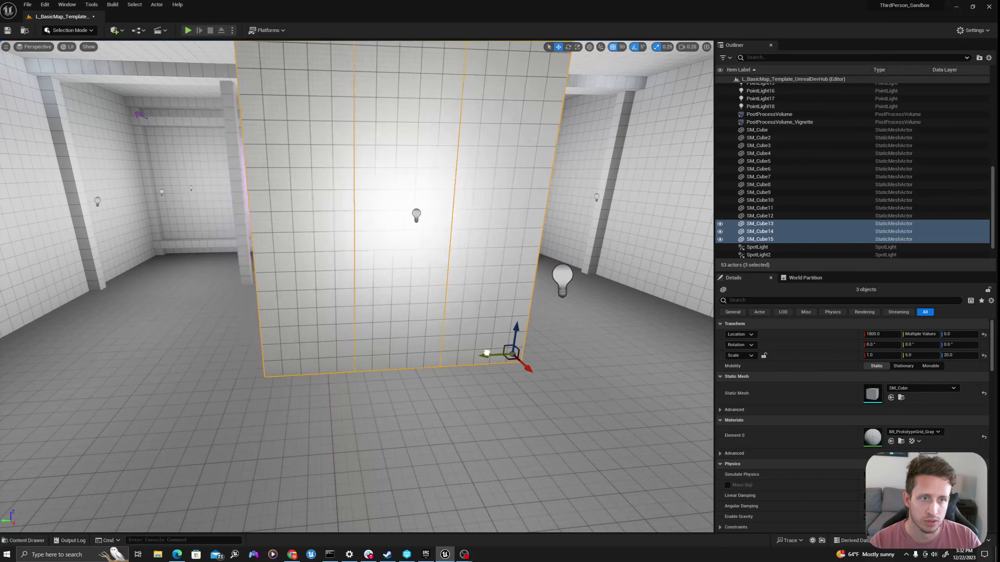
right_click_drag(463, 361, 447, 333)
right_click_drag(316, 266, 316, 266)
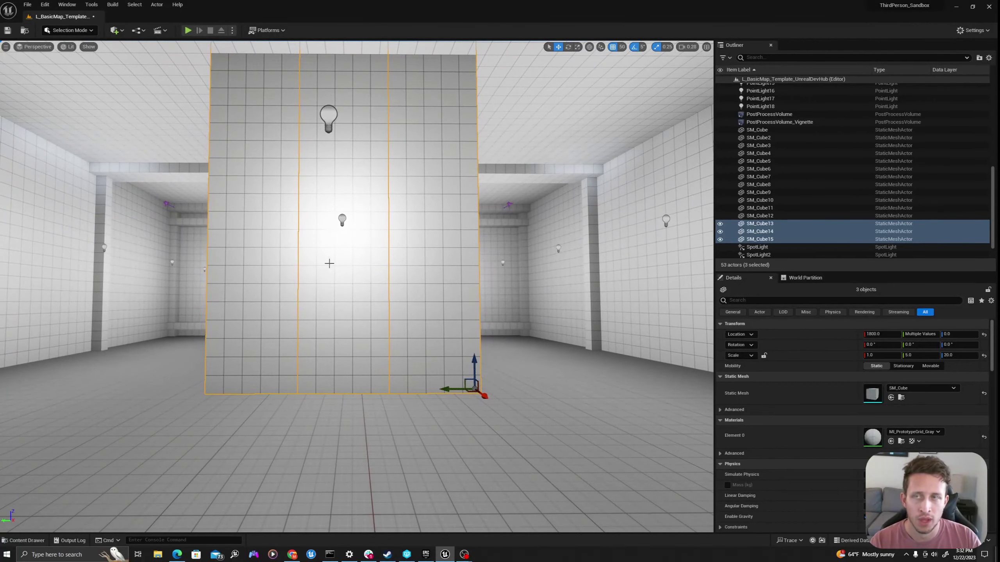
Try raising the wall's middle slab like a door, and undo the move
left_click(338, 296)
left_click_drag(389, 369, 390, 272)
key("w")
right_click_drag(381, 340, 382, 340)
key("ctrl+z")
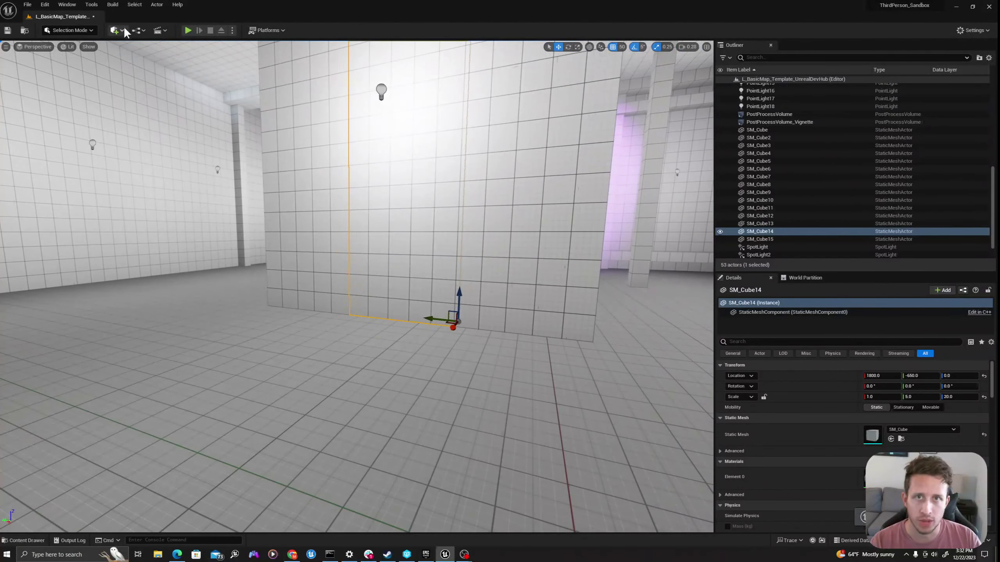
Add a Cine Camera Actor to the level in front of the wall
left_click(114, 30)
mouse_move(153, 138)
mouse_move(141, 121)
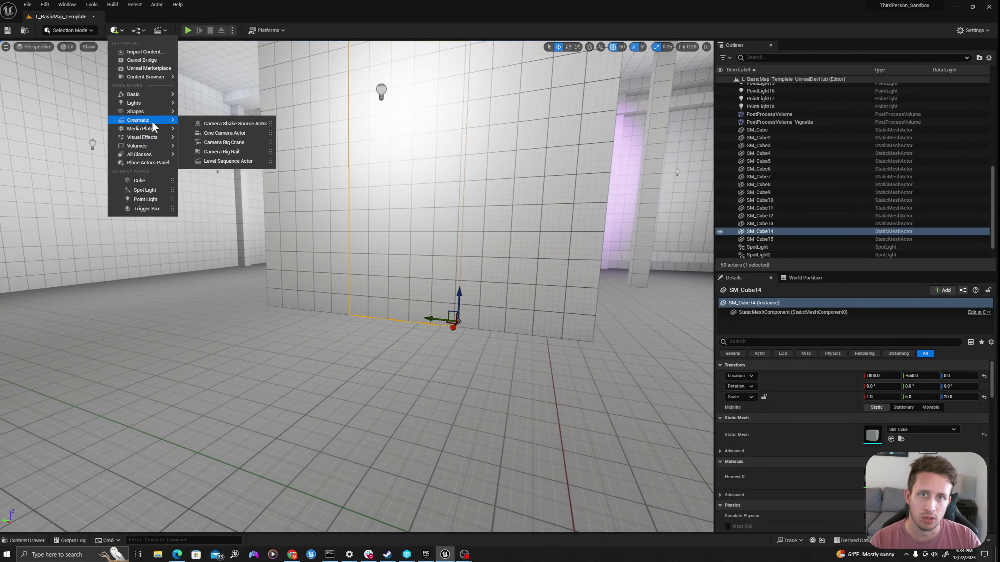
left_click(211, 133)
key("f")
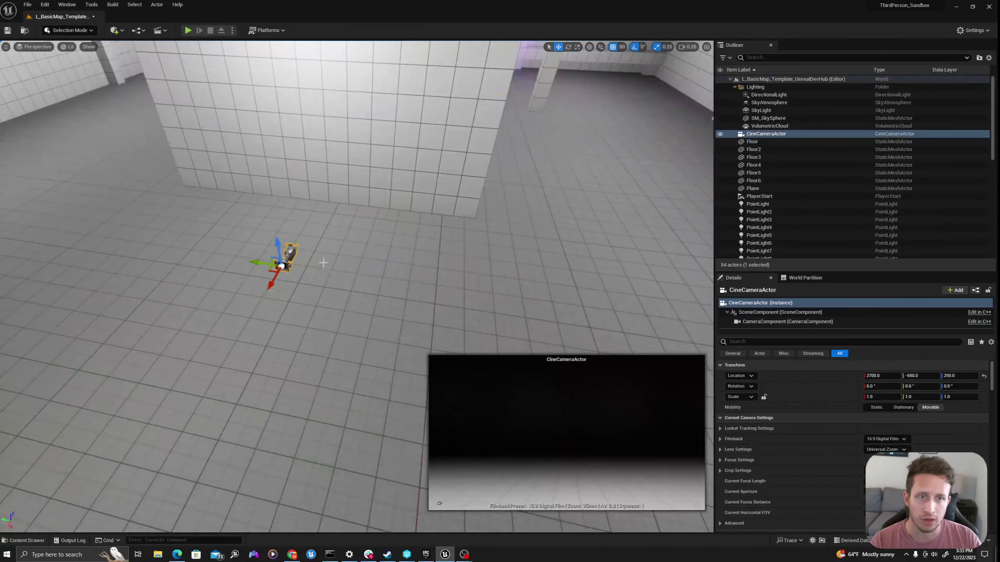
Rotate the cine camera to a yaw of about 180° so it faces the wall, and move it to Y -350
key("e")
left_click_drag(295, 284, 287, 310)
right_click_drag(287, 309, 311, 294)
key("w")
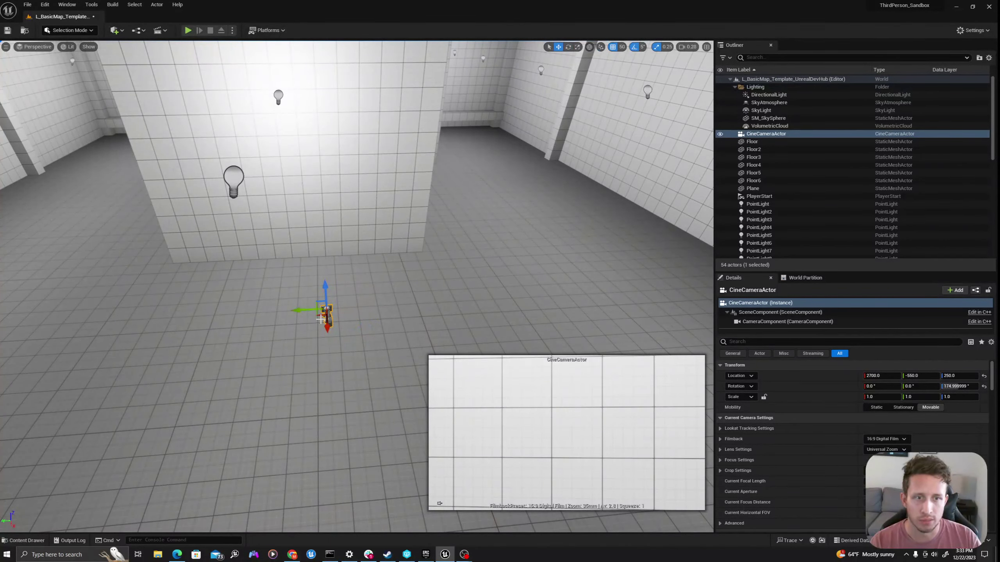
key("e")
key("w")
key("e")
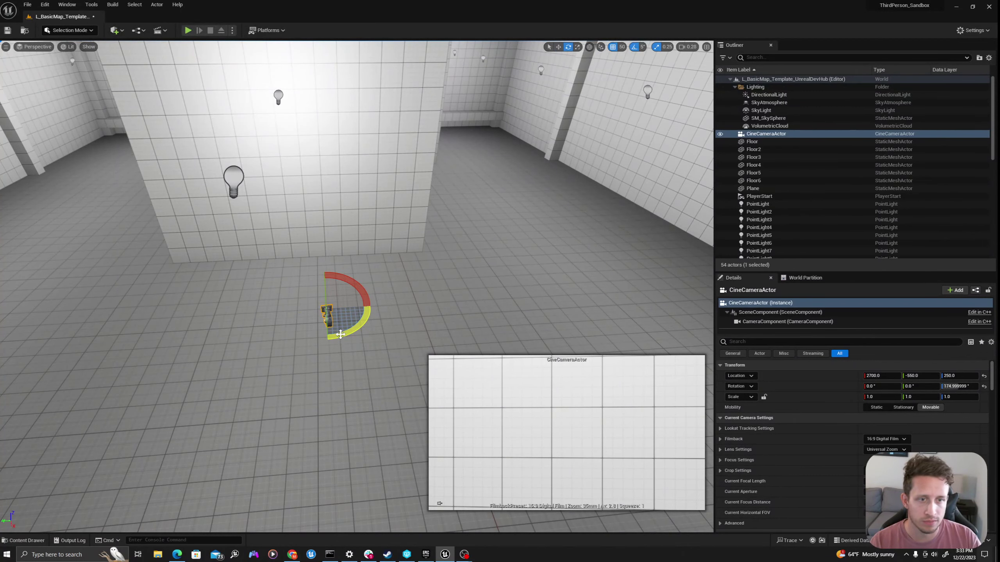
left_click_drag(342, 329, 249, 309)
key("w")
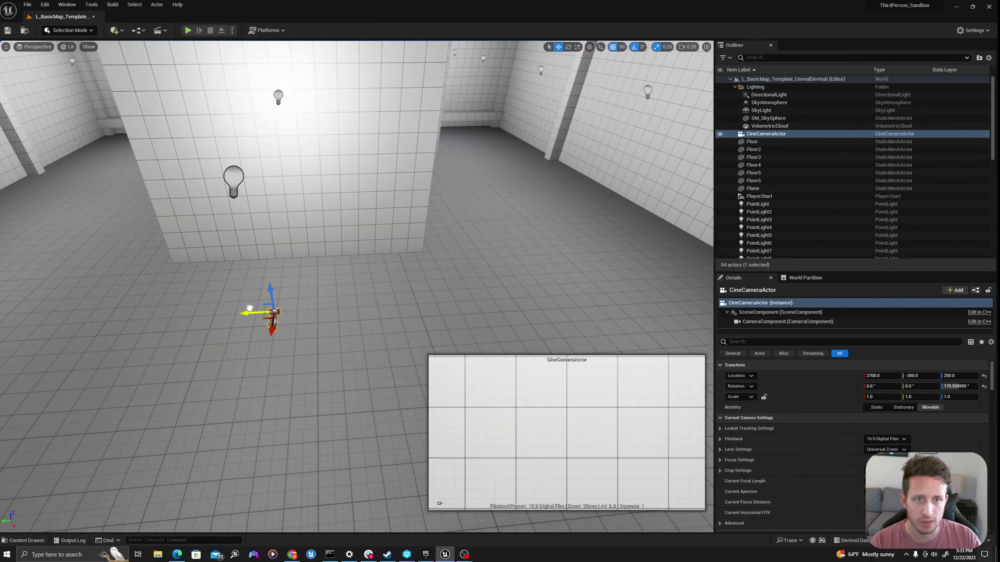
Open the SEQ_Cinematic level sequence and enlarge the Sequencer area
key("s")
mouse_move(310, 282)
right_mouse_down()
mouse_move(302, 267)
mouse_move(292, 271)
mouse_move(311, 272)
mouse_move(295, 269)
mouse_move(299, 276)
right_mouse_up()
key("ctrl+space")
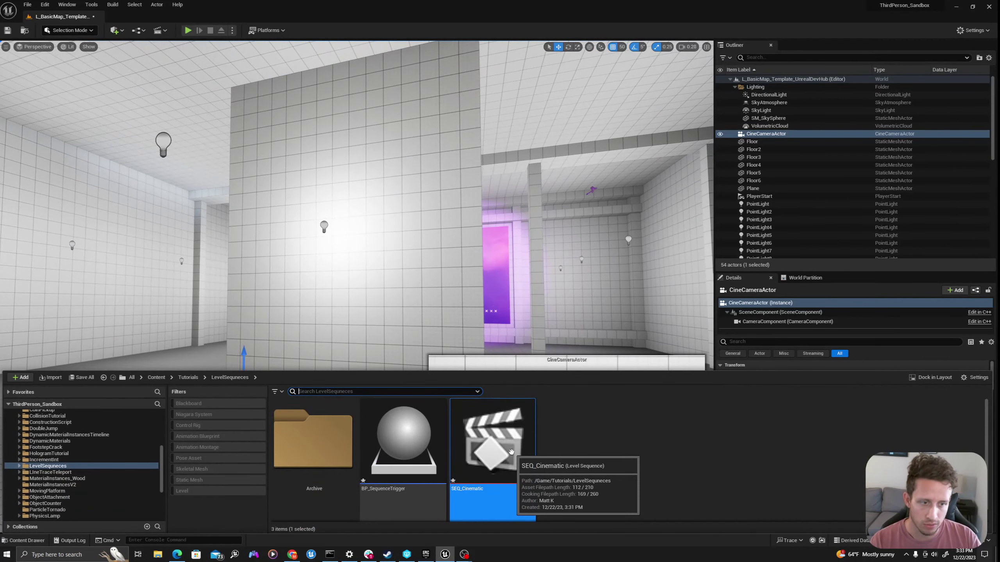
scroll(488, 444, "down", 1)
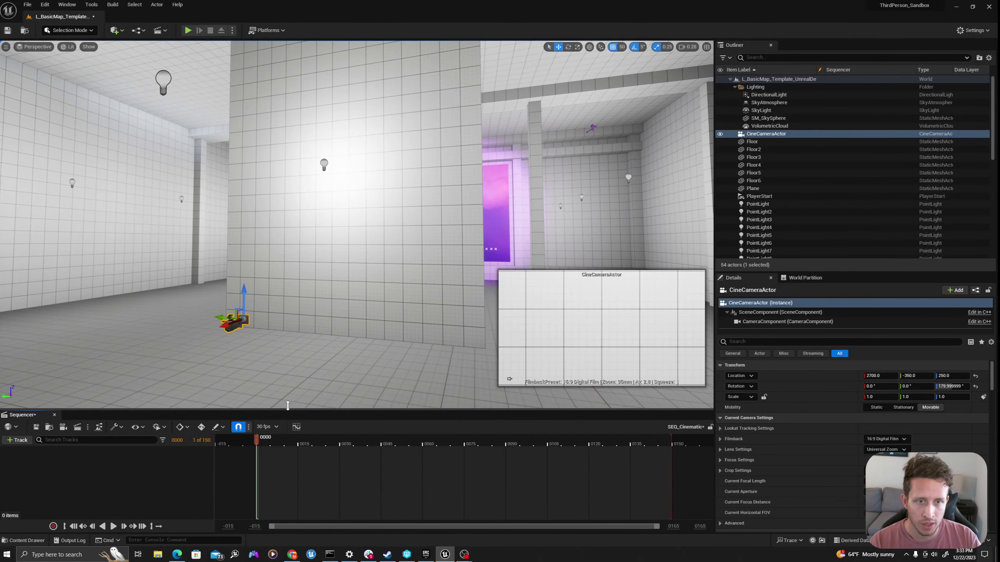
left_click_drag(289, 410, 294, 376)
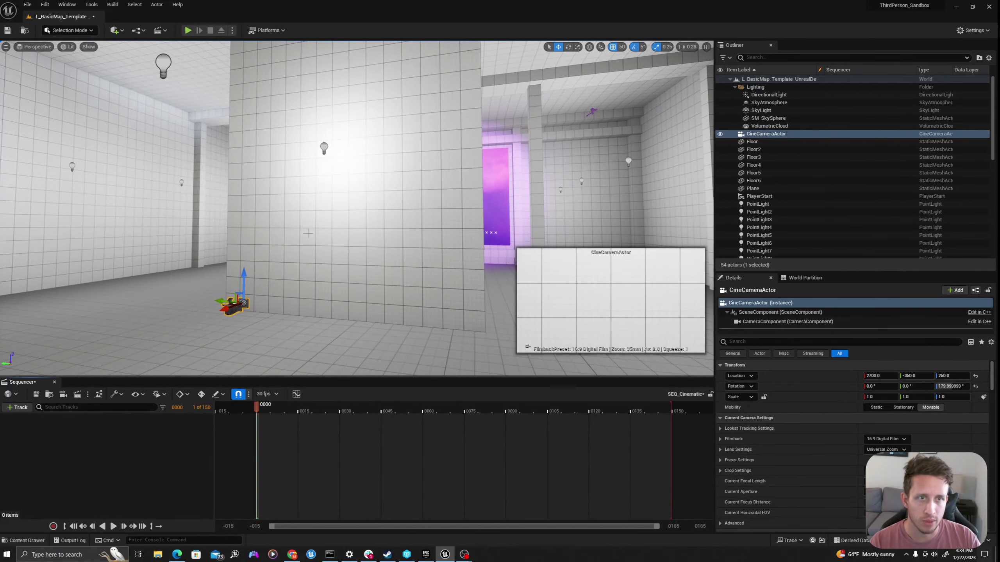
Thin the wall's middle slab by setting its X scale to 0.5
left_click(374, 289)
right_click_drag(413, 286, 364, 306)
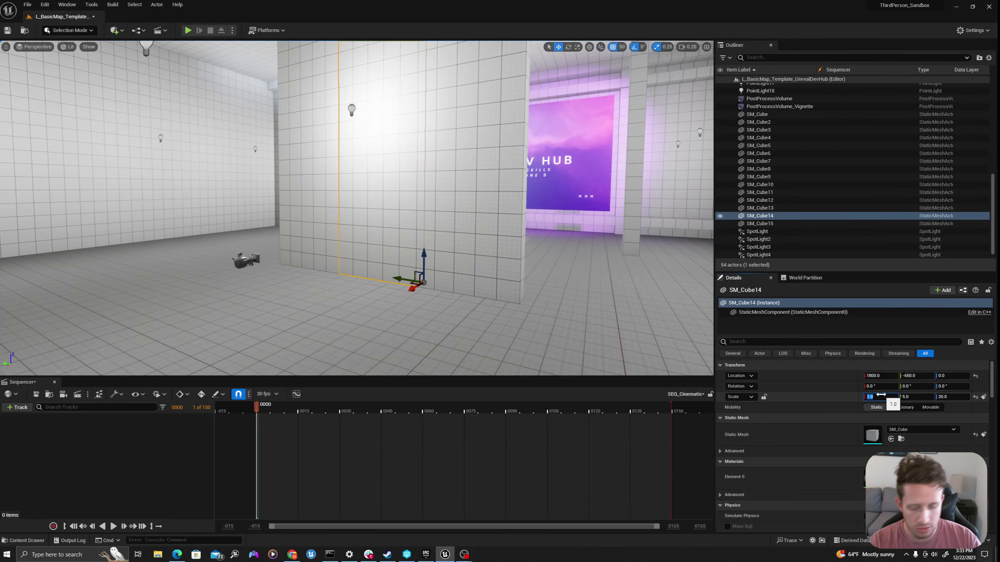
type("0.5")
key("Return")
Rename the wall's middle slab, SM_Cube14, as Door
right_click_drag(339, 230, 320, 240)
key("w")
key("Escape")
key("s")
left_click(192, 232)
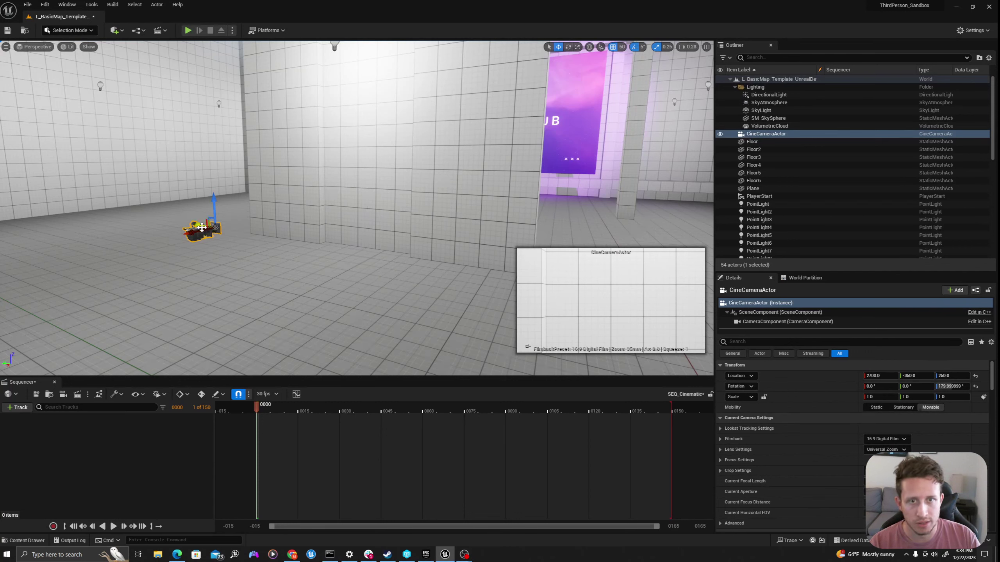
left_click(370, 154, "ctrl")
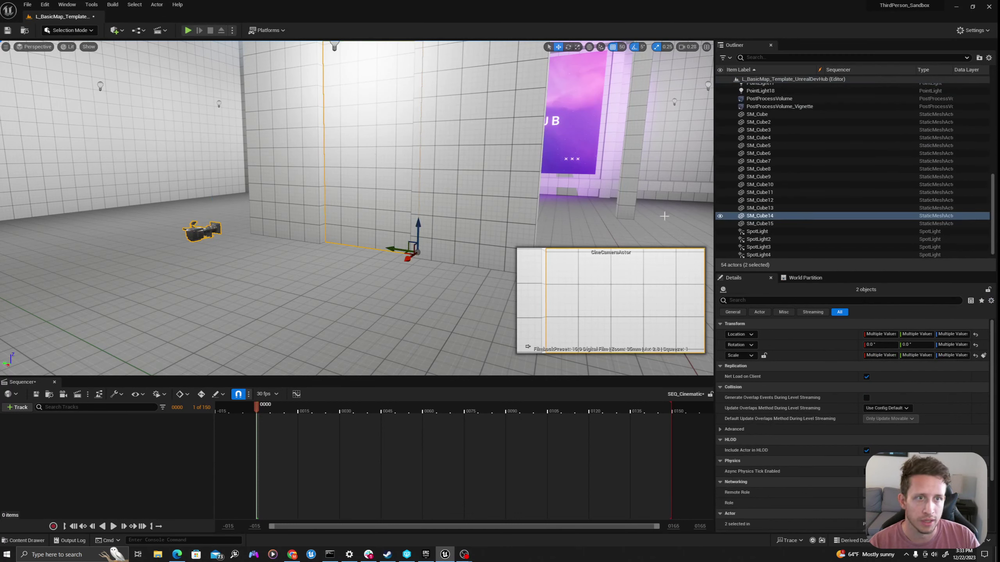
left_click(755, 216)
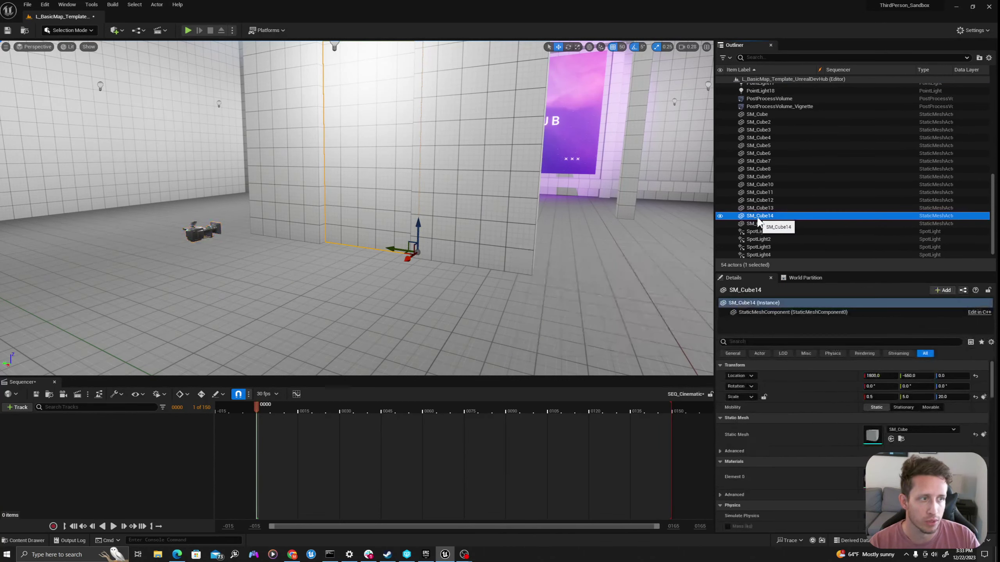
left_click(756, 216)
type("Do")
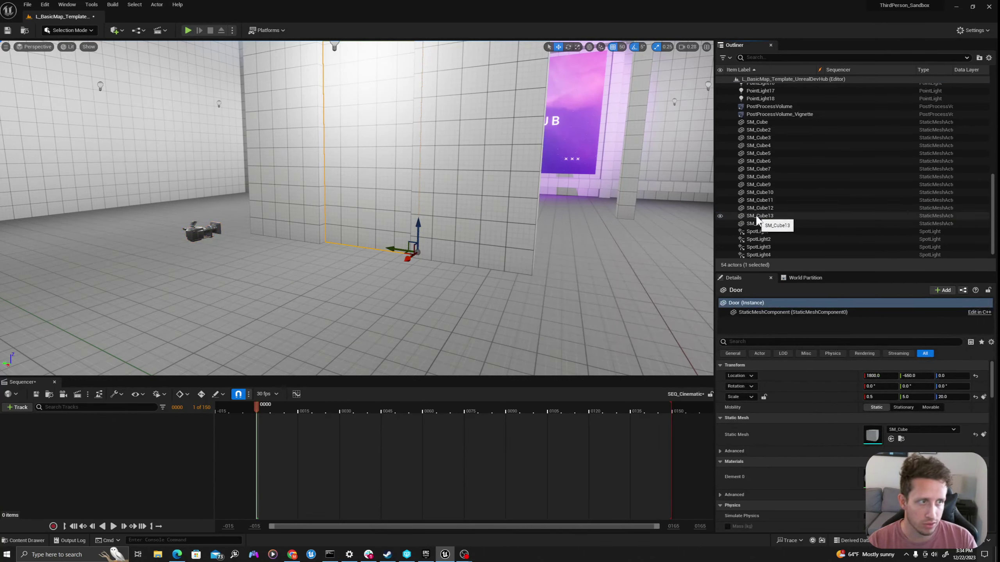
type("or")
key("Return")
Add the cine camera, the Door and the three spot lights SpotLight3, SpotLight4 and SpotLight5 to the level sequence as tracks
left_click(196, 239)
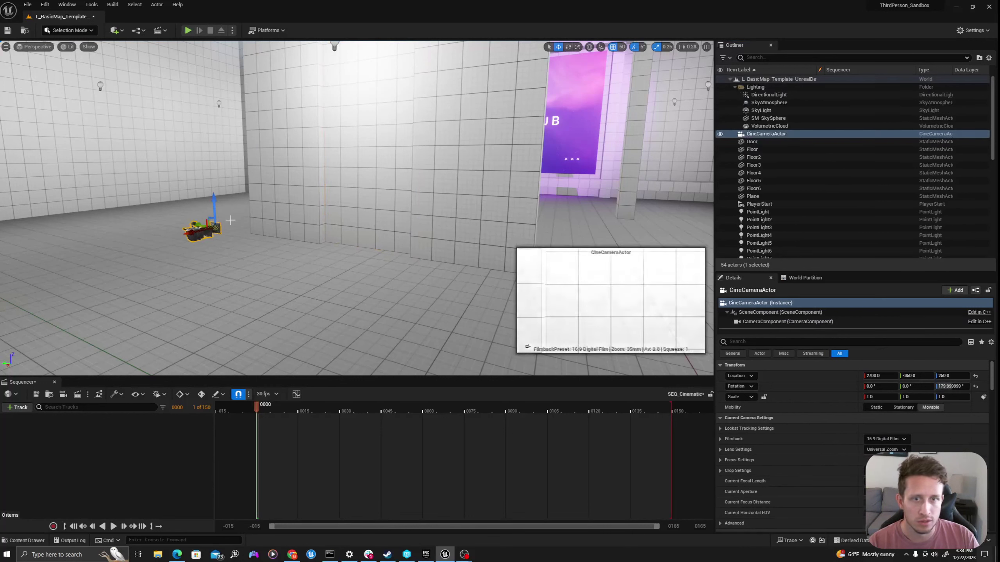
left_click(358, 190, "ctrl")
mouse_move(357, 191)
right_mouse_down()
mouse_move(379, 174)
mouse_move(360, 177)
right_mouse_up()
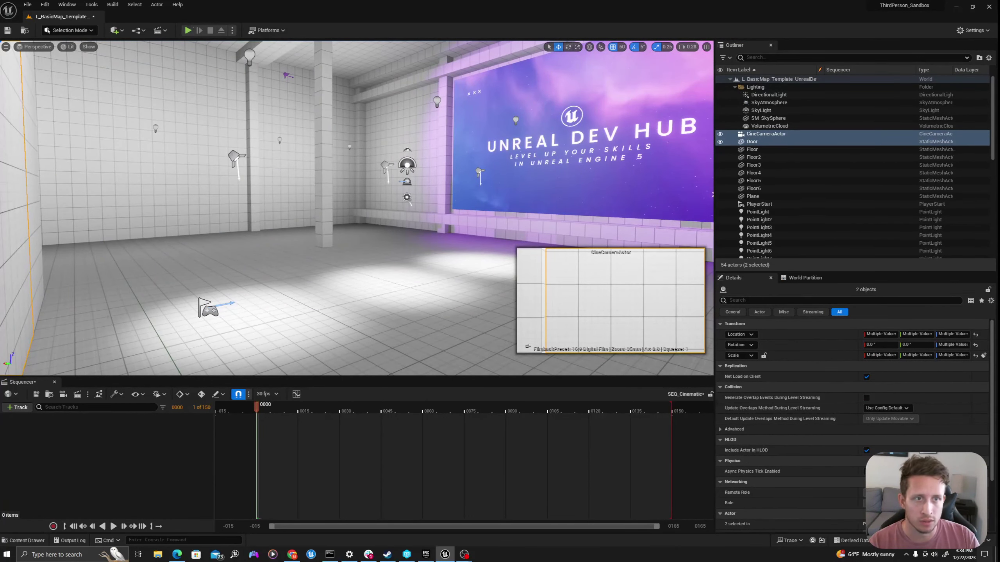
left_click(233, 155, "ctrl")
left_click(386, 167, "ctrl")
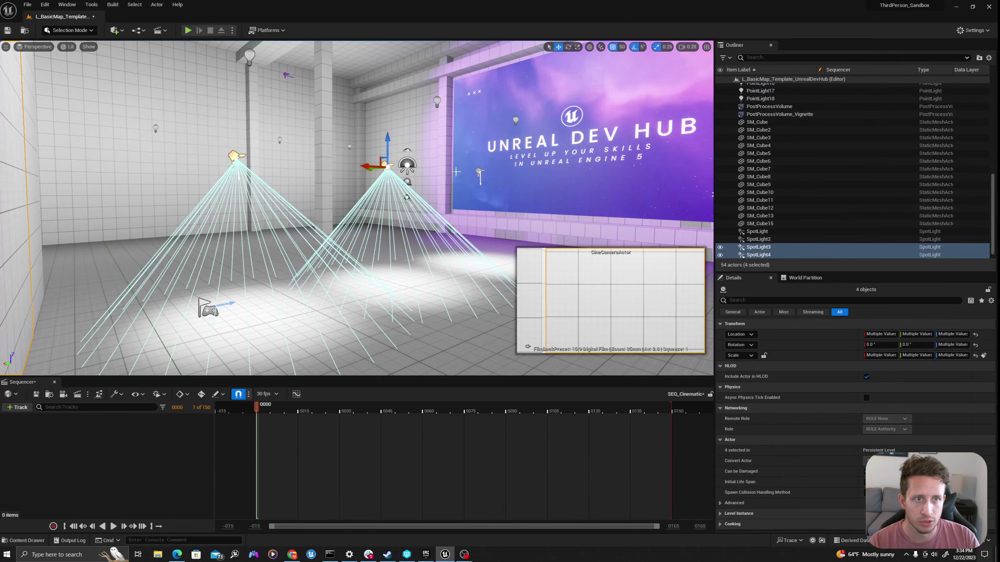
left_click(479, 172, "ctrl")
right_click_drag(479, 172, 508, 208)
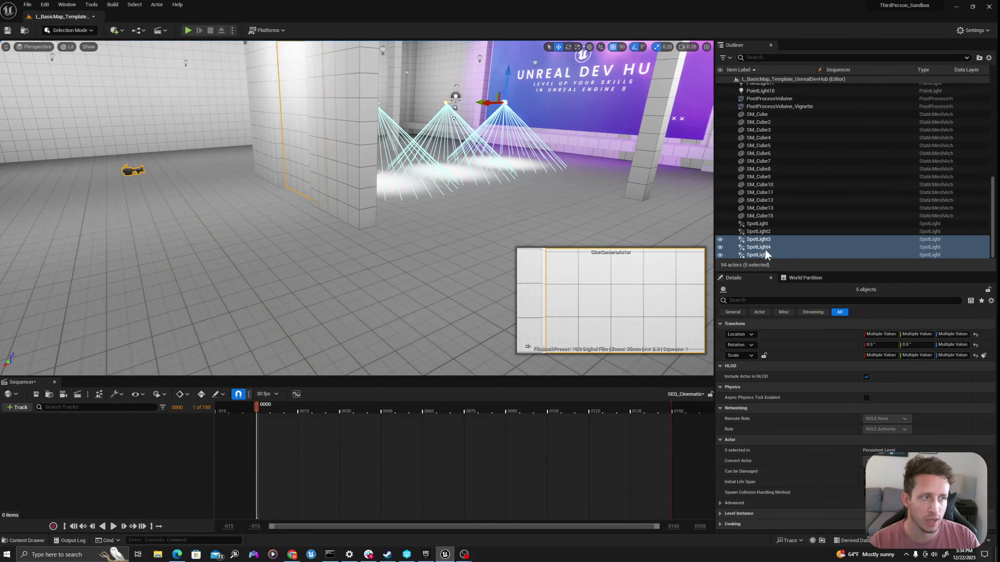
left_click_drag(766, 254, 264, 364)
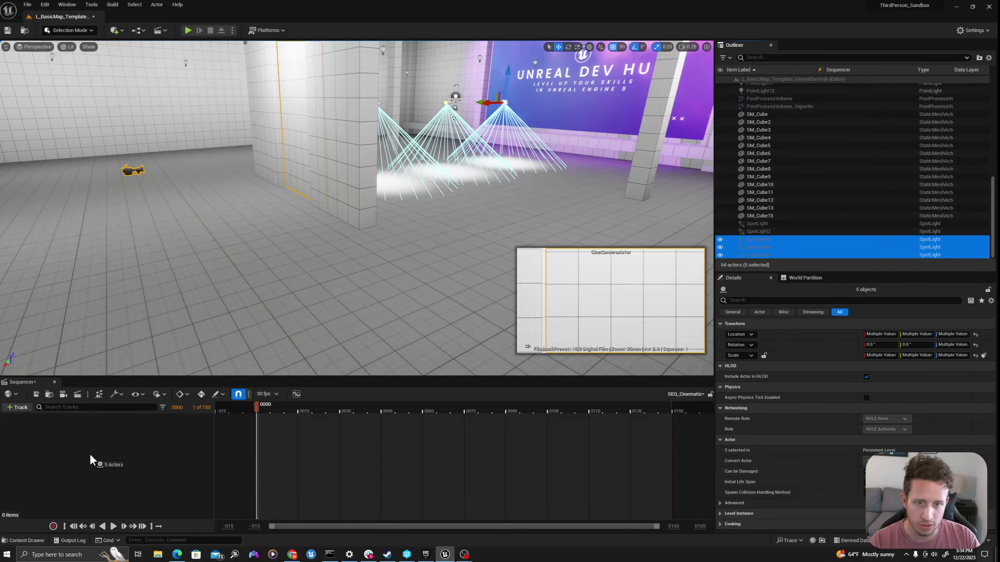
left_click_drag(89, 457, 91, 456)
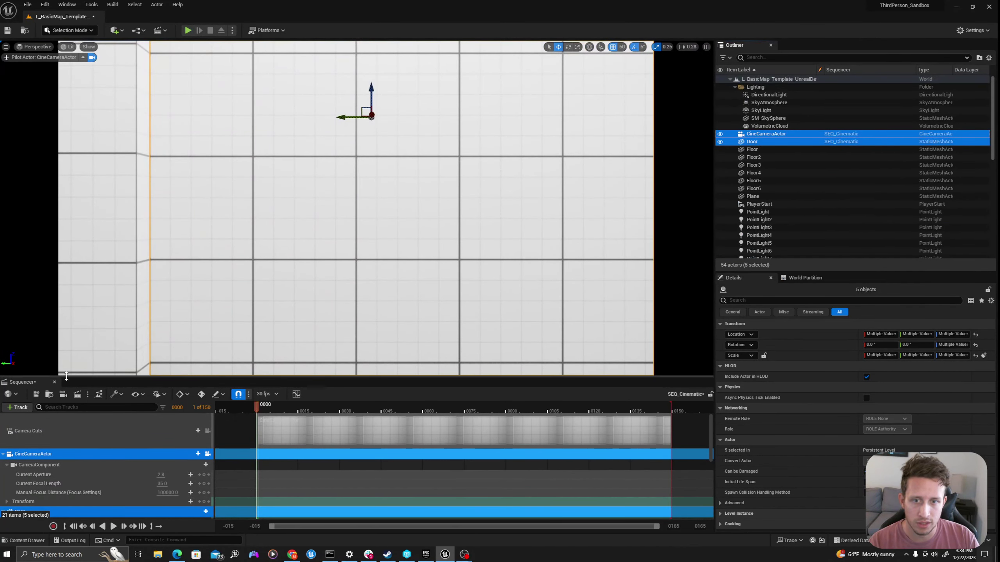
Enlarge the Sequencer area and unlock the viewport from the cine camera so the camera and wall can be viewed from outside
left_click_drag(68, 377, 68, 269)
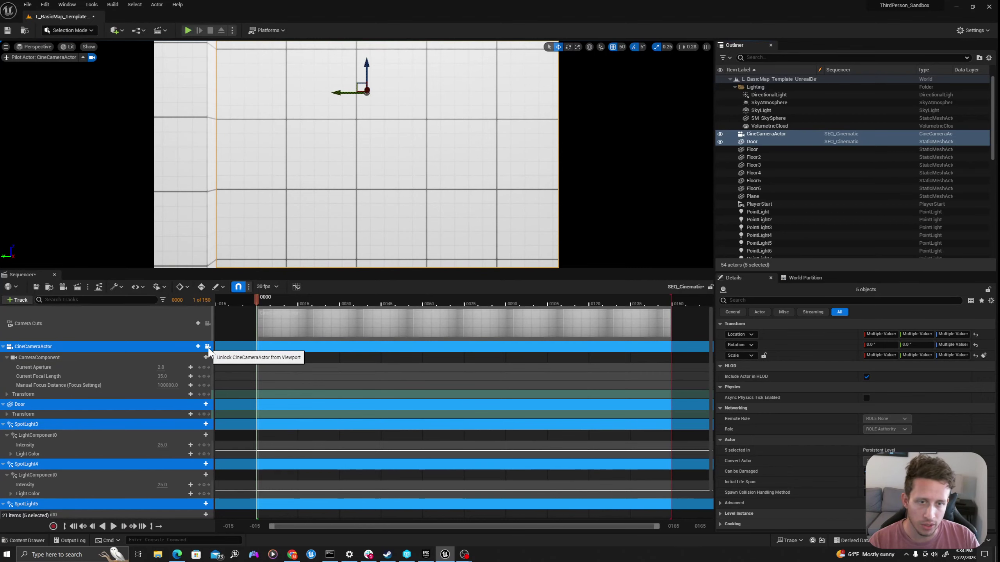
key("s")
right_click_drag(459, 134, 371, 136)
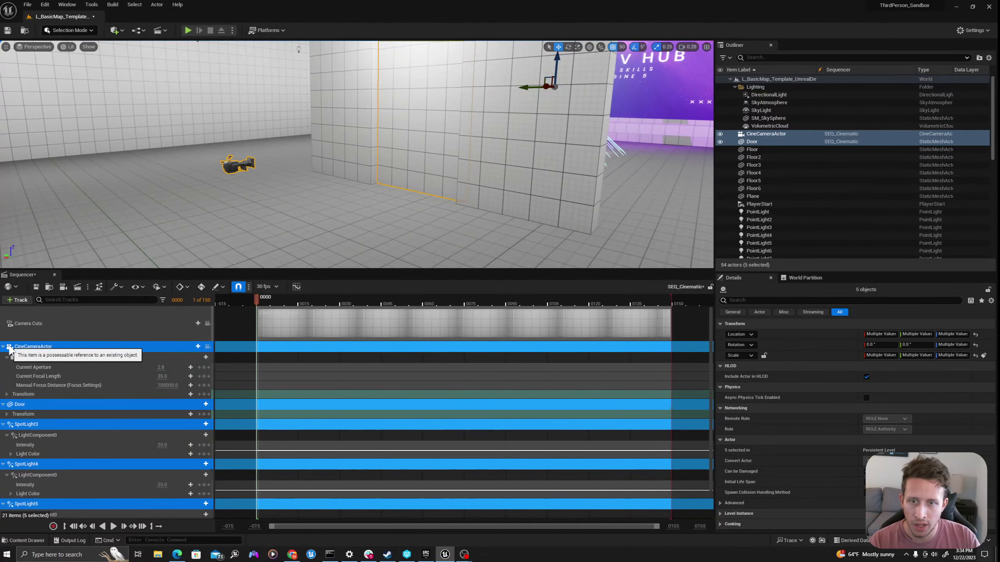
left_click(39, 346)
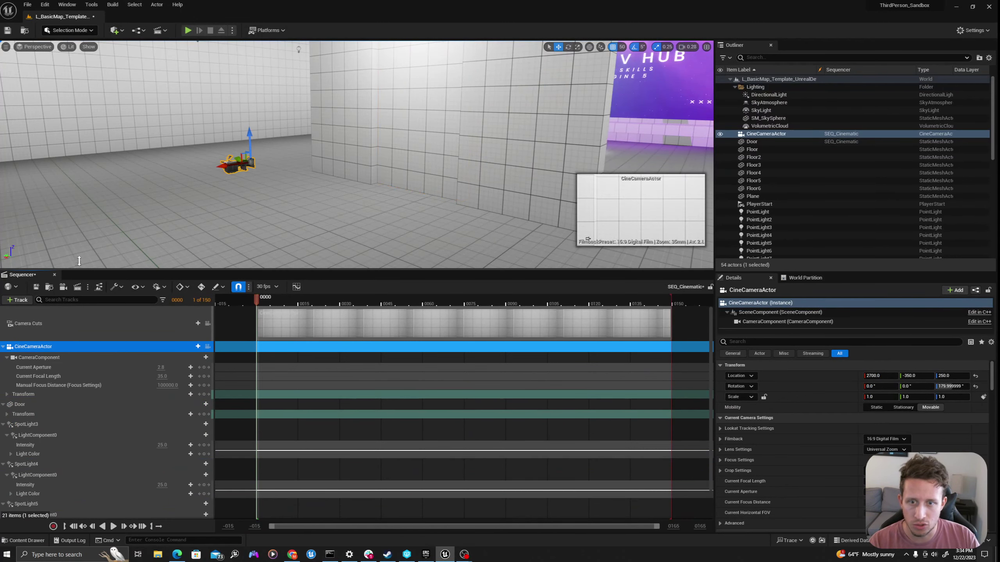
left_click_drag(79, 261, 80, 215)
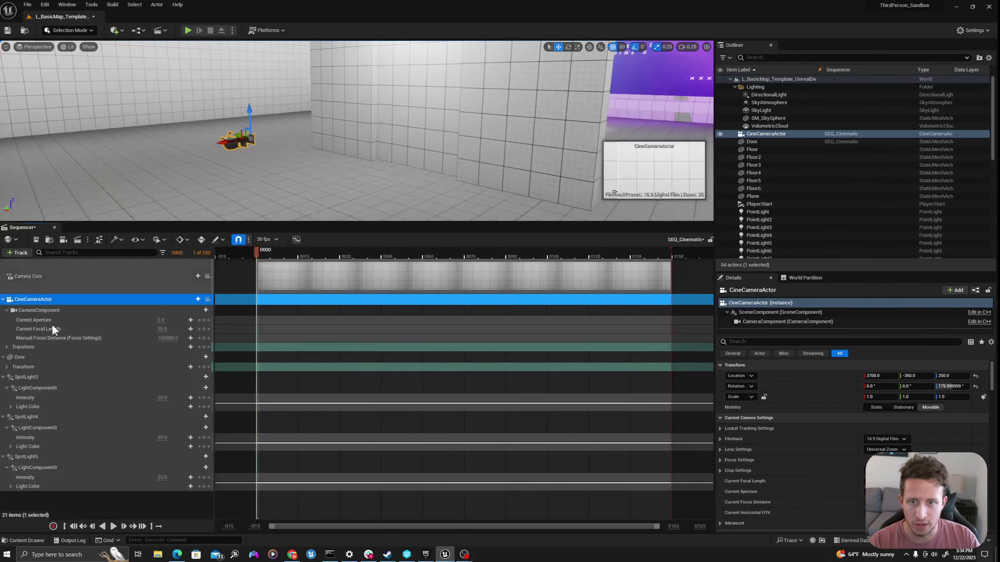
Collapse the CineCameraActor, Door and three spot light tracks in the sequence
left_click(3, 357)
left_click(2, 299)
left_click(2, 321)
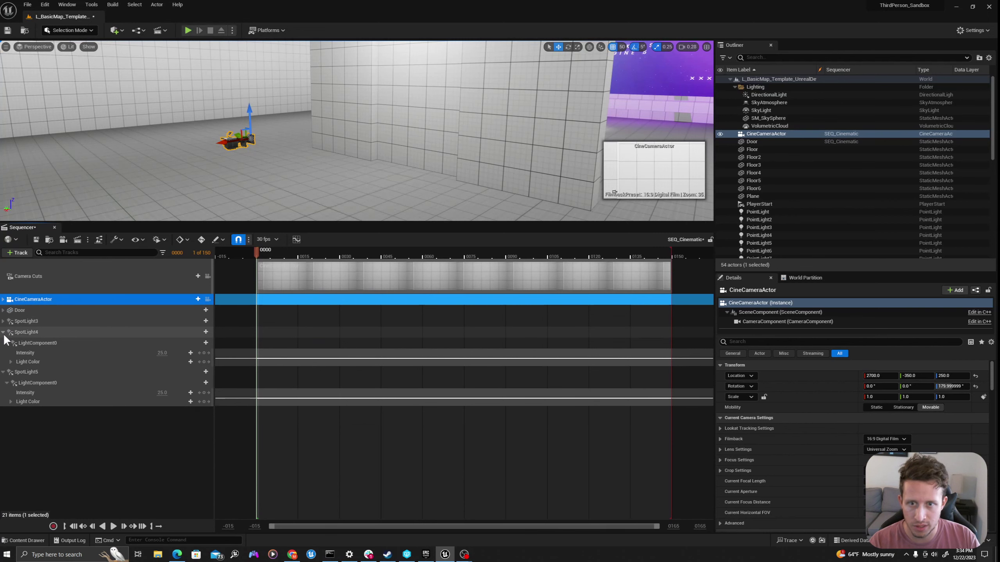
left_click(2, 332)
left_click(3, 343)
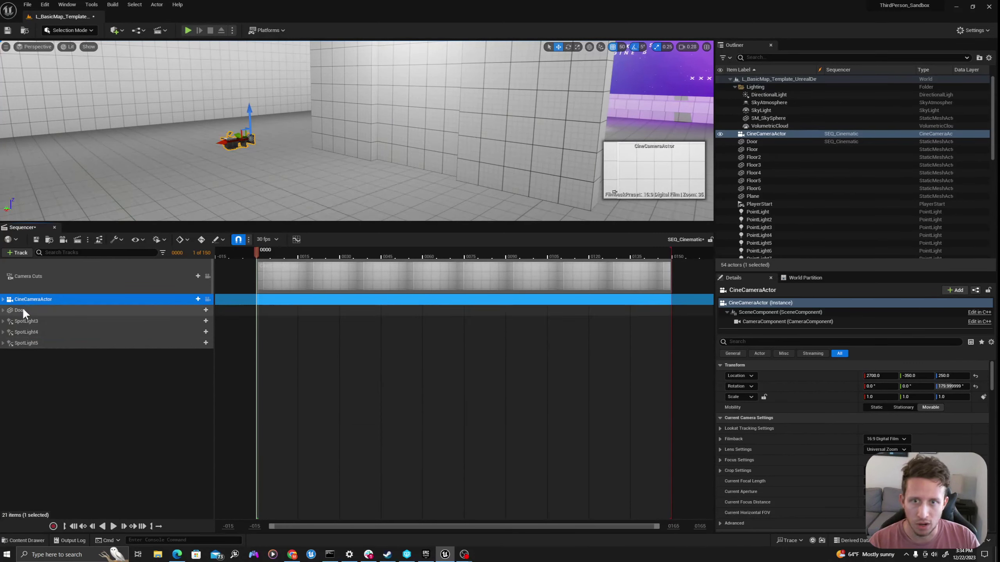
key("F2")
left_click(29, 311)
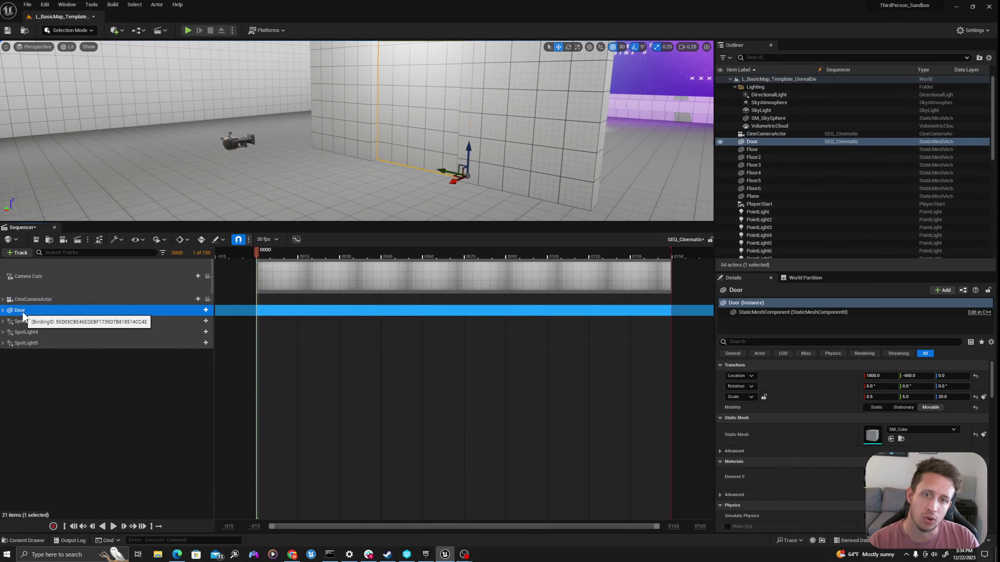
left_click(37, 323)
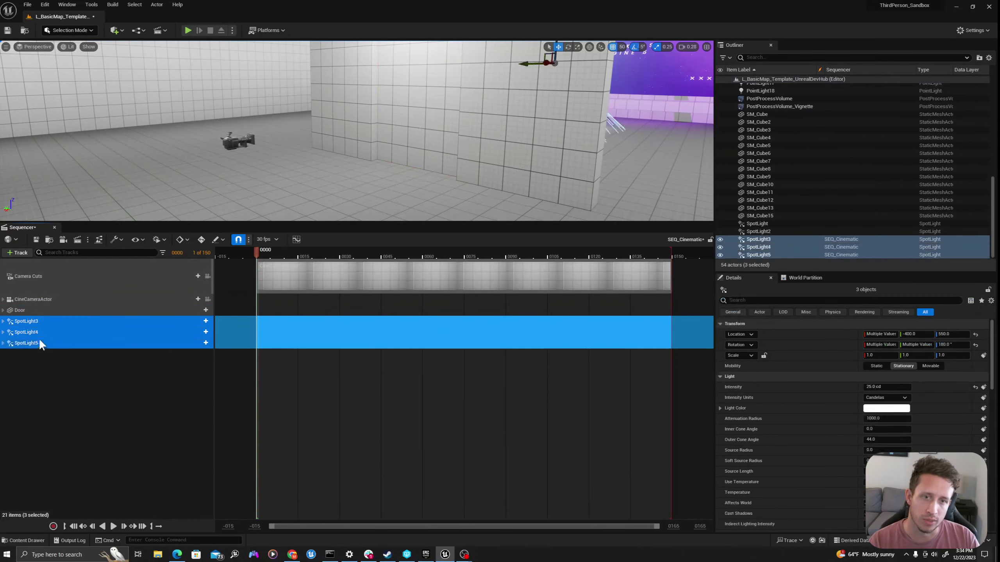
left_click(39, 341, "shift")
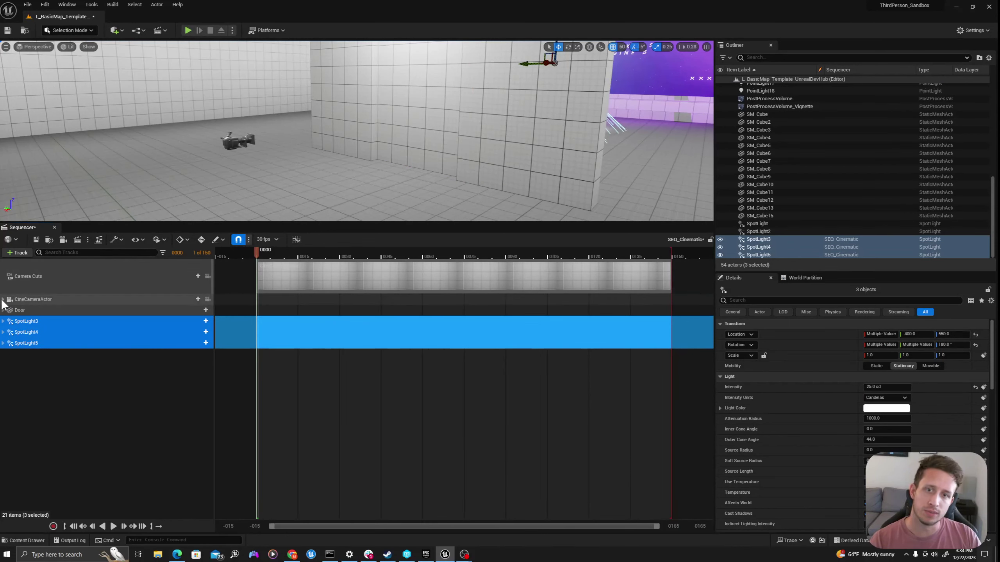
Expand the Door's Transform track and add a transform keyframe at frame 0
left_click(79, 310)
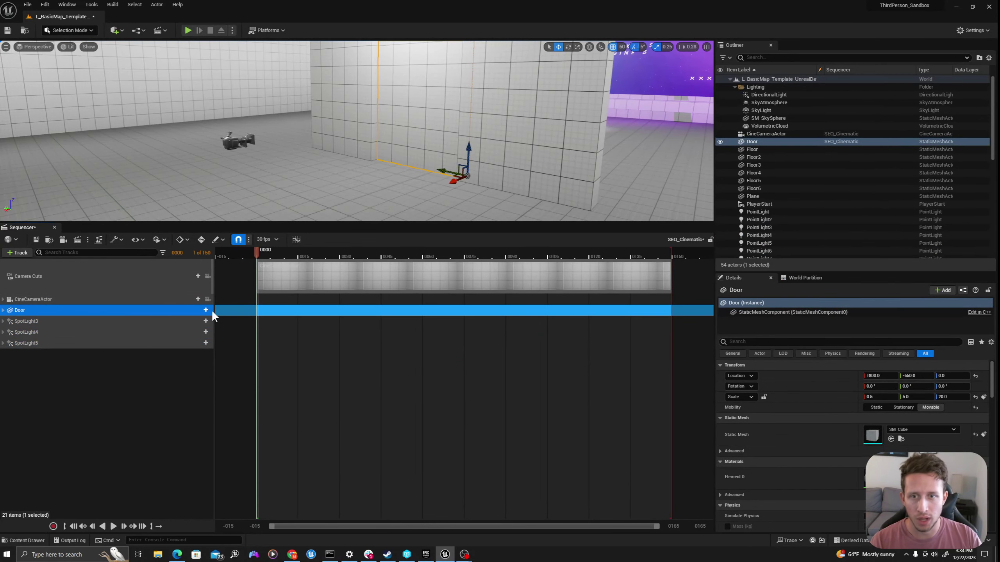
left_click(3, 311)
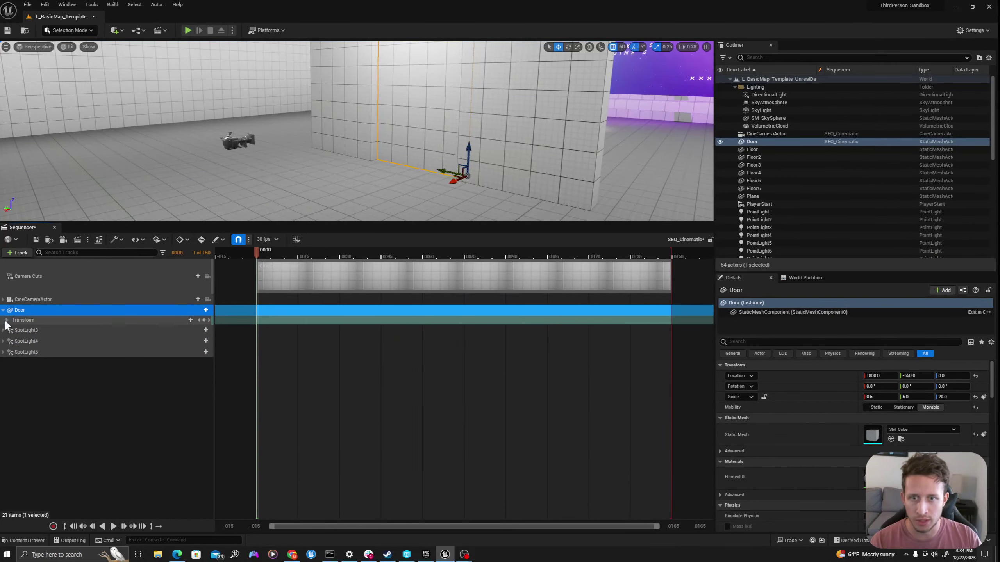
left_click(8, 320)
left_click(24, 319)
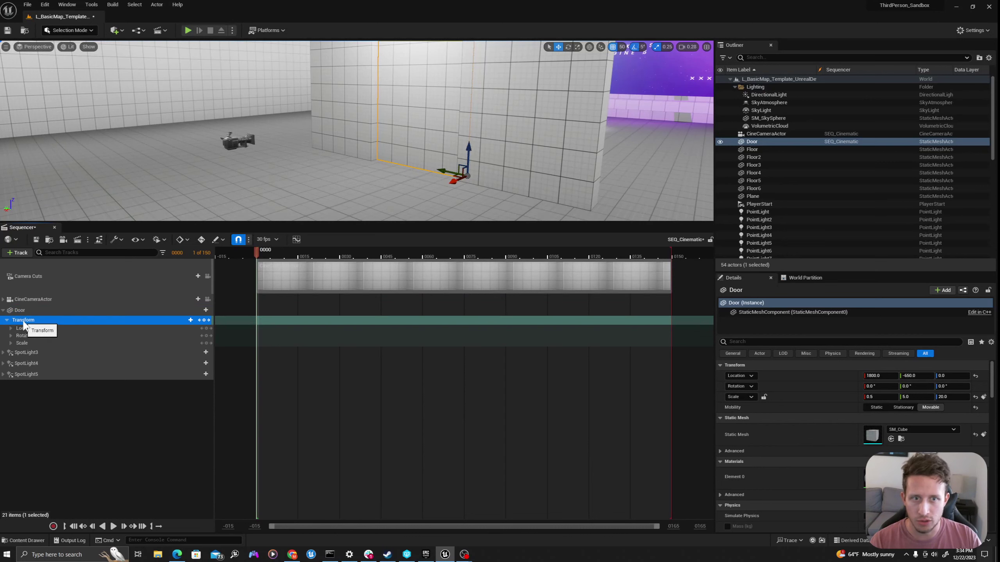
left_click(204, 320)
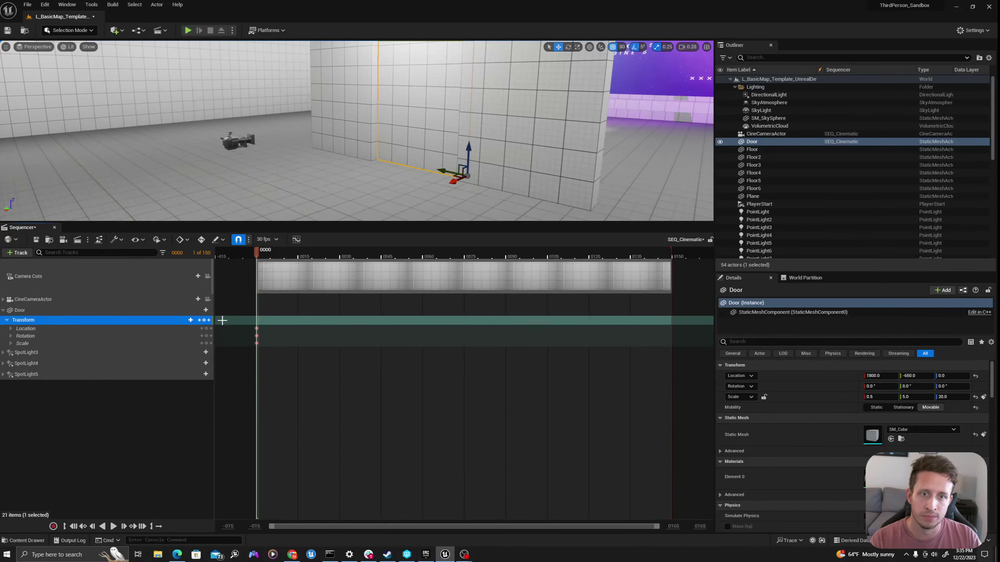
Raise the Door to Z 400 at frame 60 and add a transform keyframe there
left_click_drag(301, 253, 423, 260)
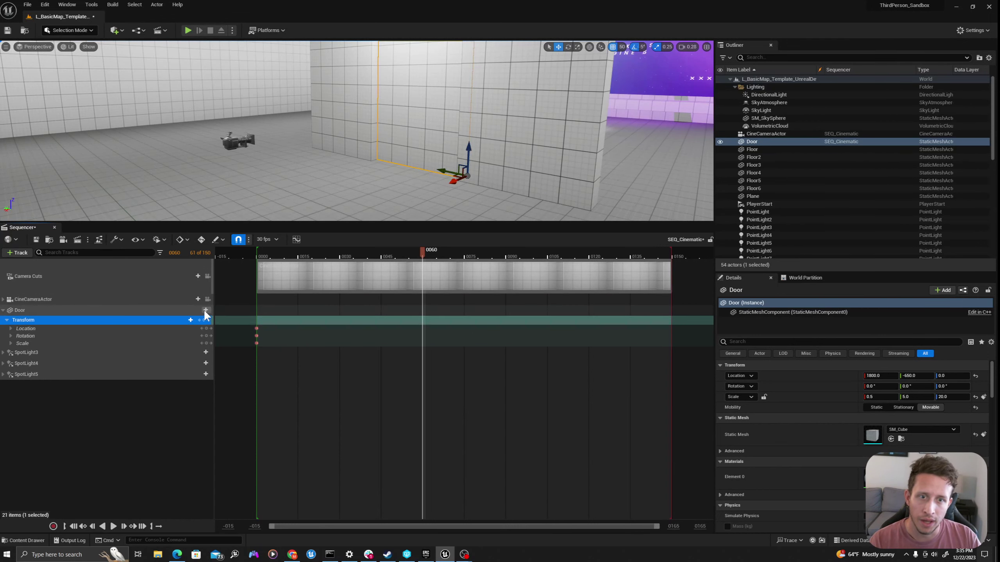
right_click_drag(402, 146, 426, 182)
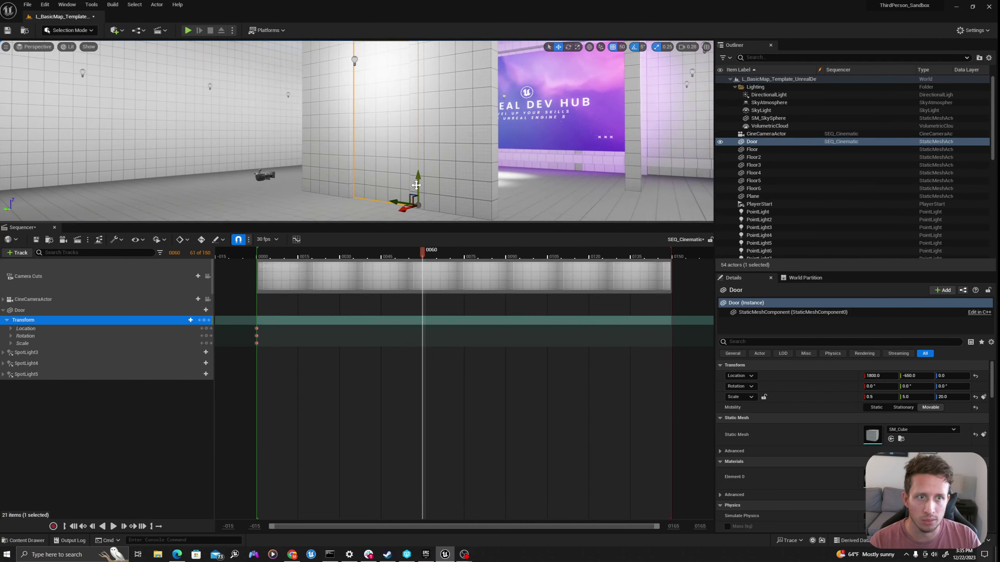
left_click_drag(416, 185, 424, 121)
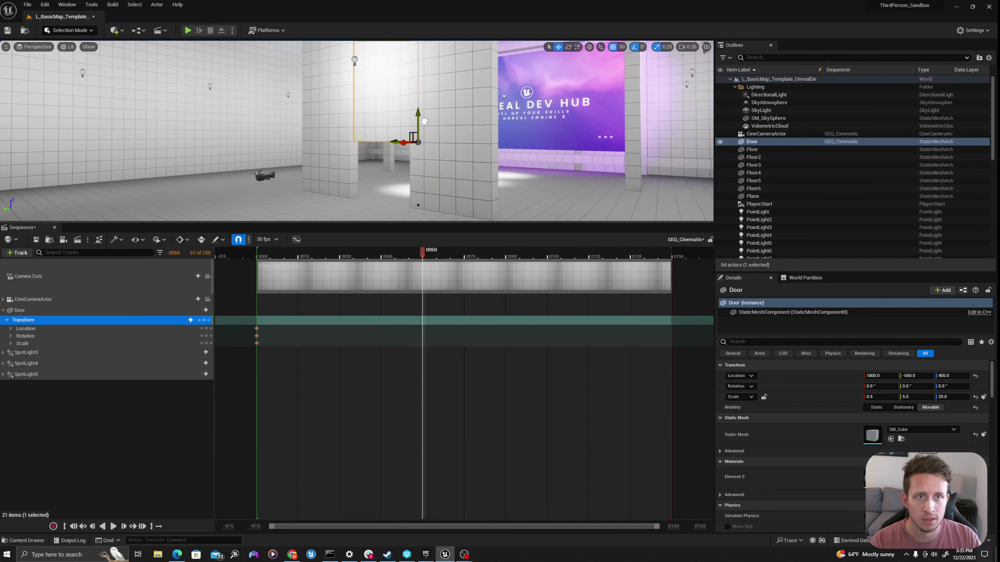
left_click(204, 322)
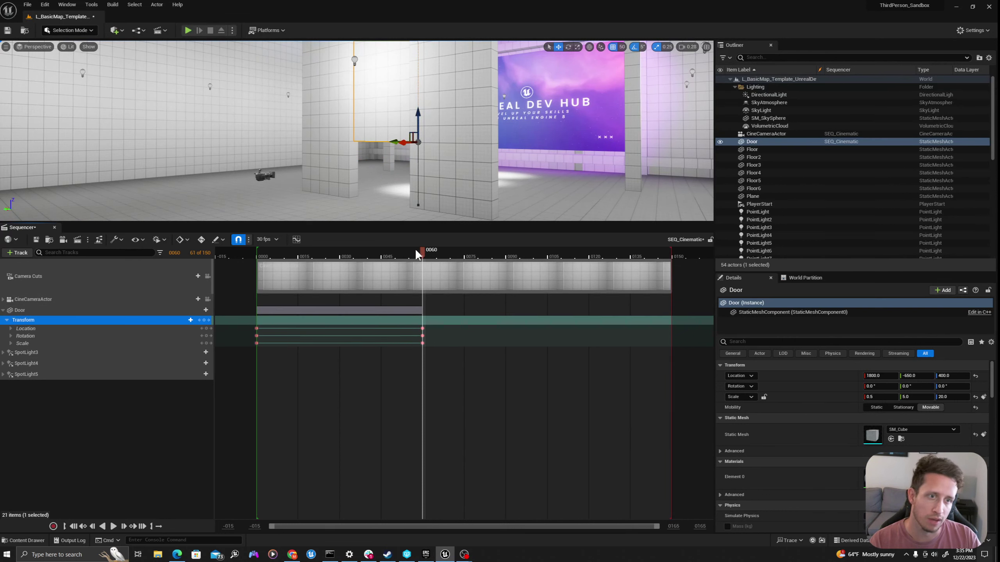
Play the sequence from frame 0 and scrub through it to check the Door's opening motion
left_click_drag(414, 253, 257, 254)
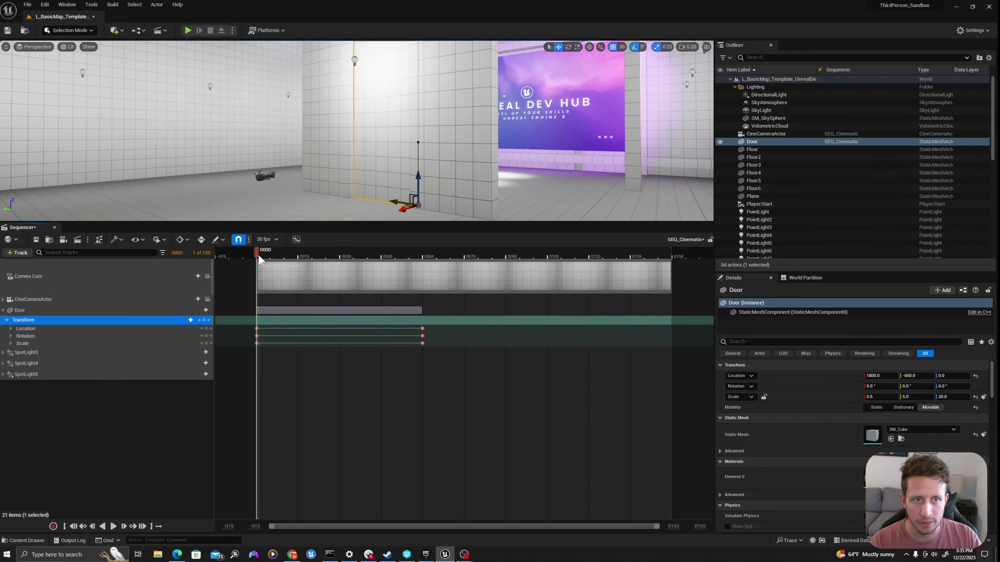
key("space")
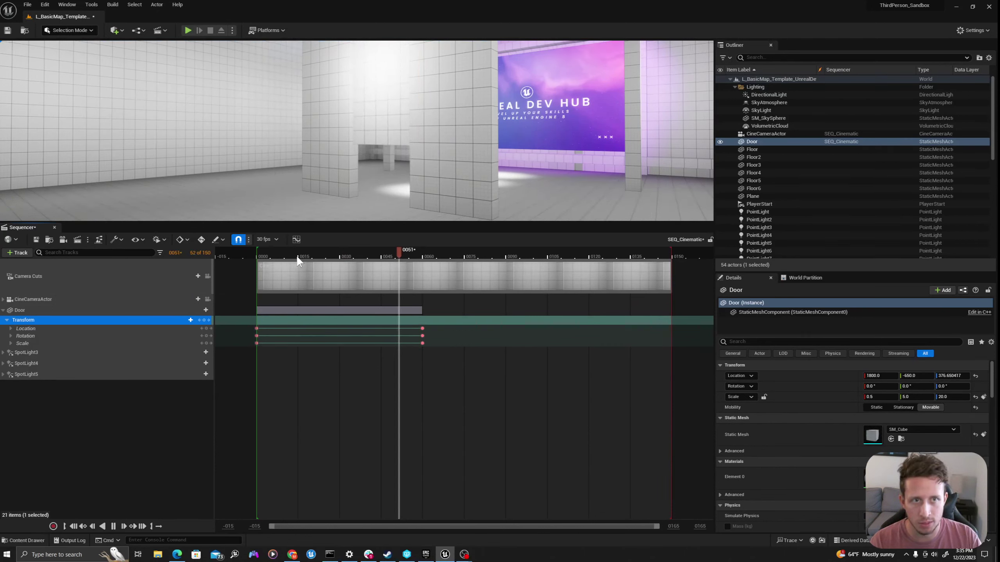
key("space")
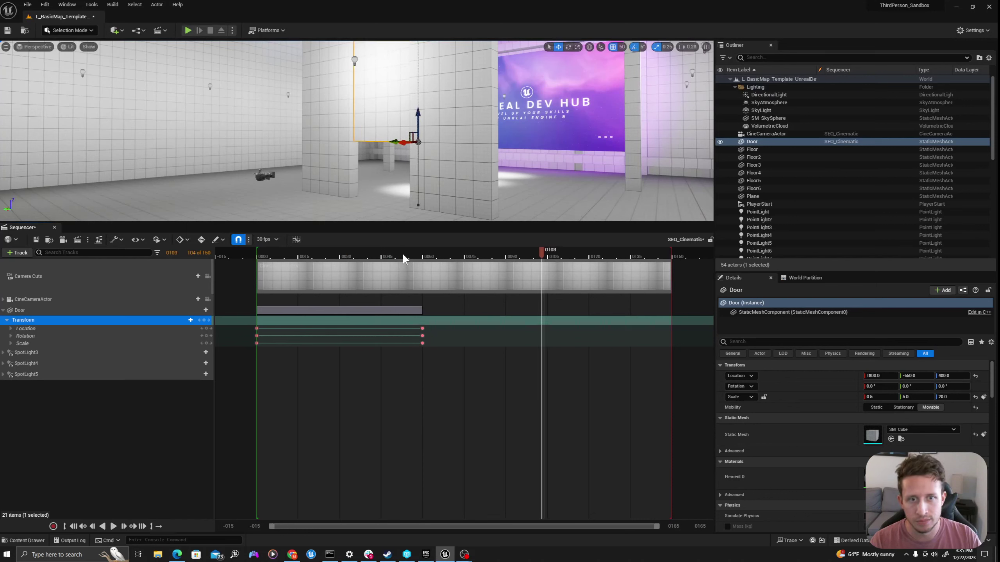
left_click_drag(401, 253, 387, 253)
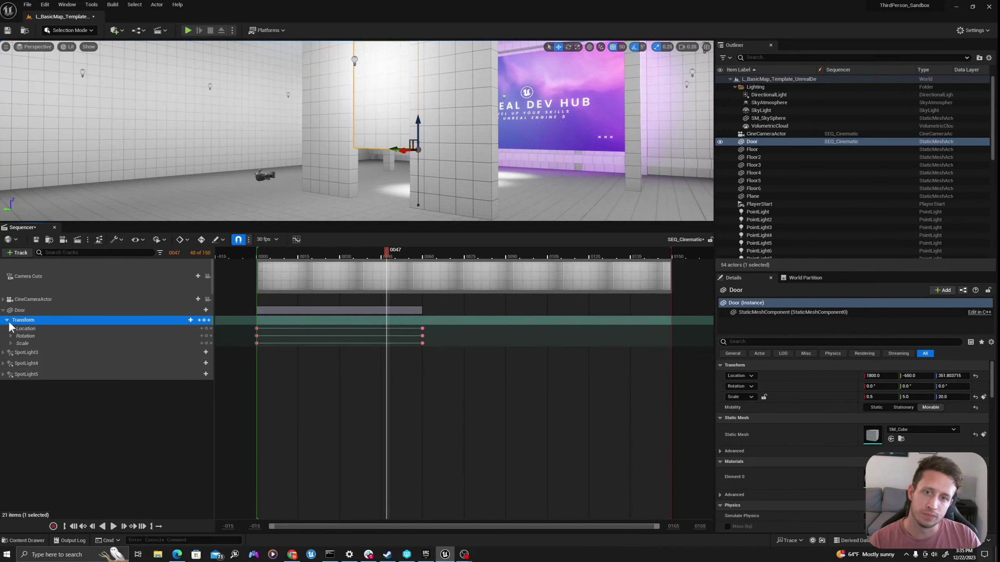
Collapse the Door track, return to frame 0 and expand the SpotLight3, SpotLight4 and SpotLight5 tracks to show their light properties
left_click(3, 311)
left_click(24, 321)
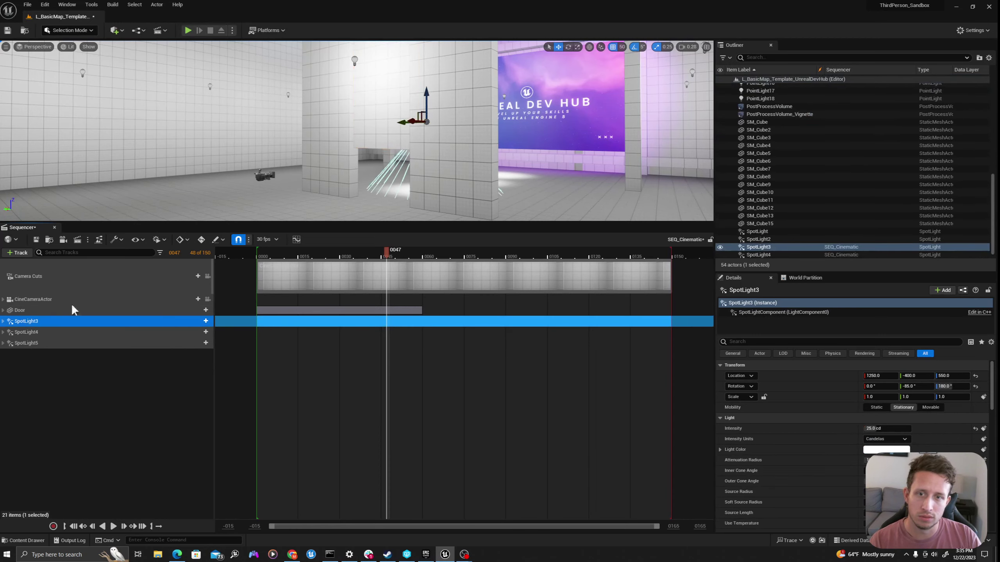
key("f")
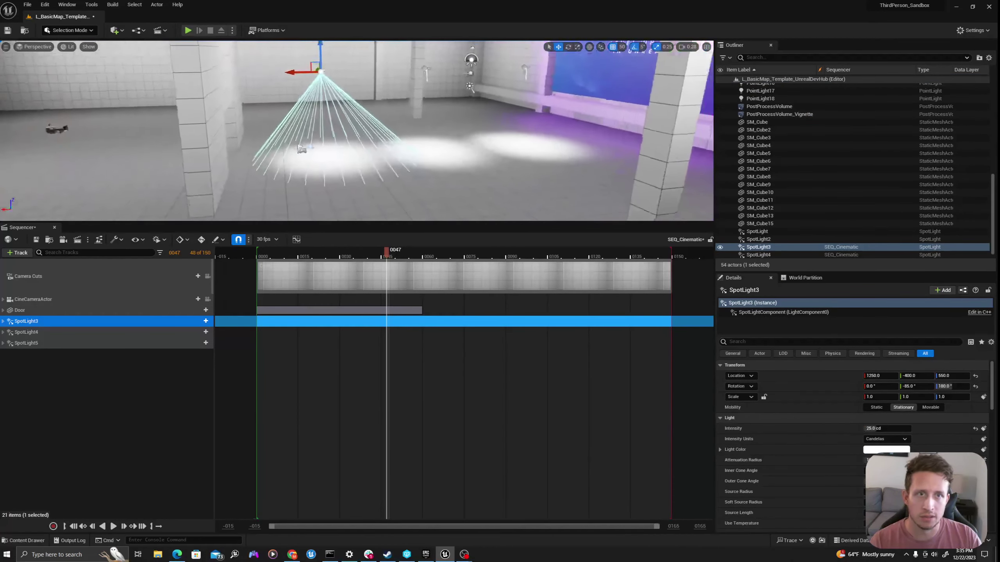
left_click_drag(274, 261, 256, 252)
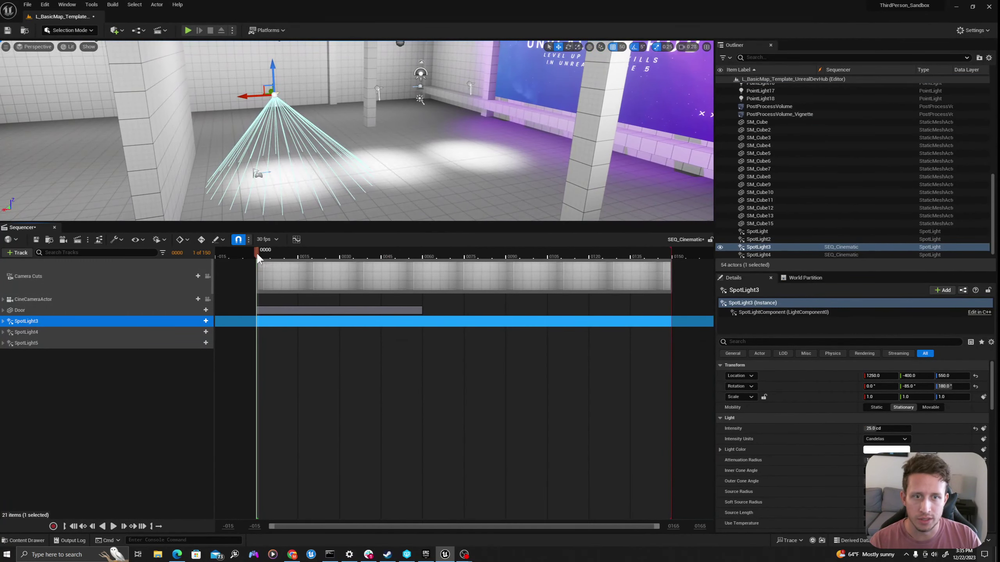
left_click(3, 321)
left_click(3, 361)
left_click(3, 401)
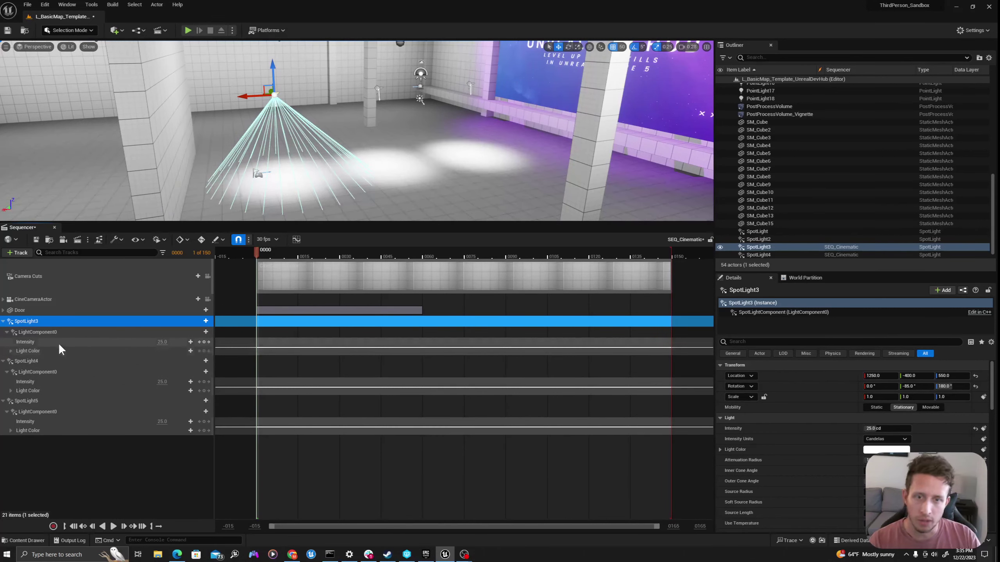
Set SpotLight3's intensity to 5 and add an intensity keyframe at frame 0
left_click(135, 340)
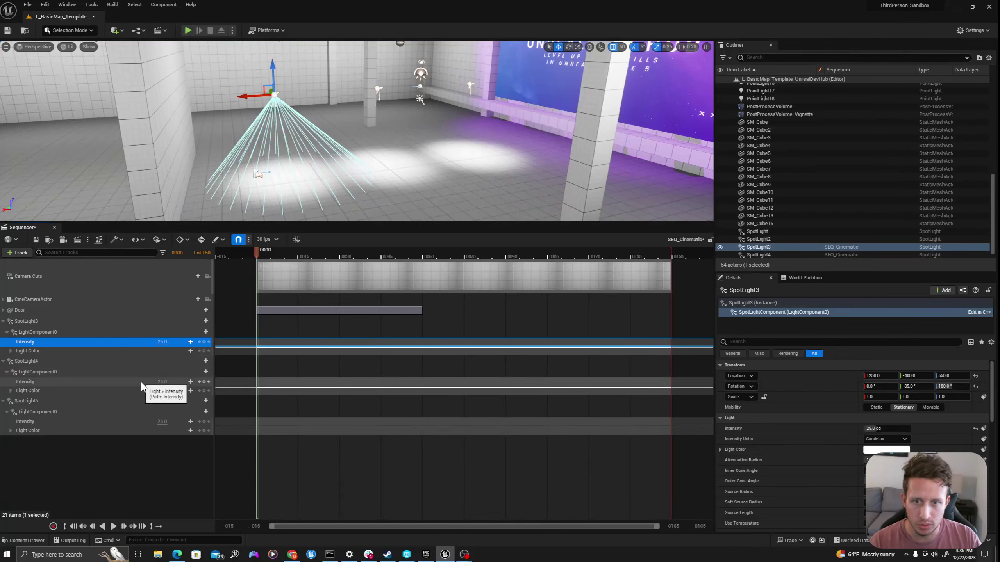
left_click(171, 343)
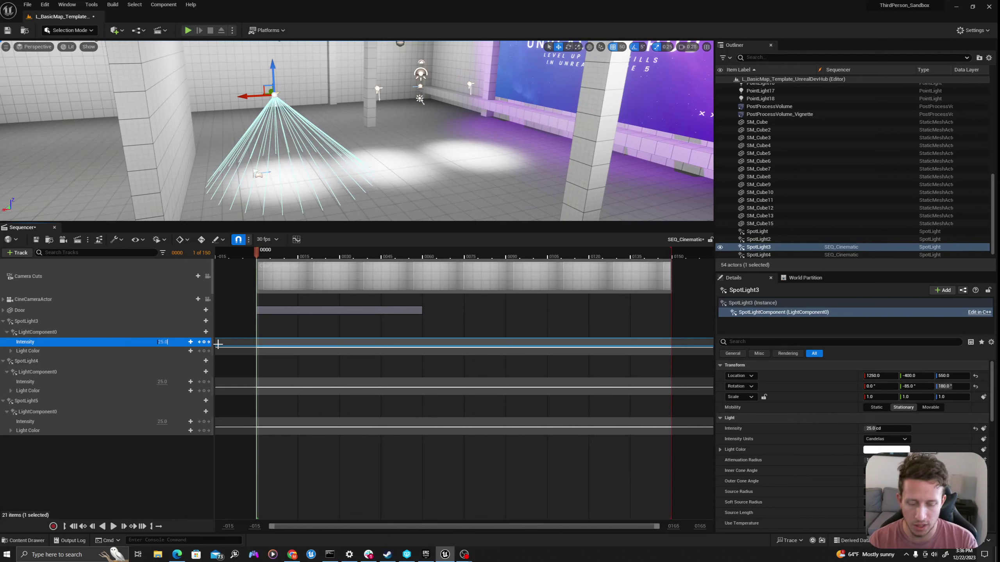
type("5")
key("Return")
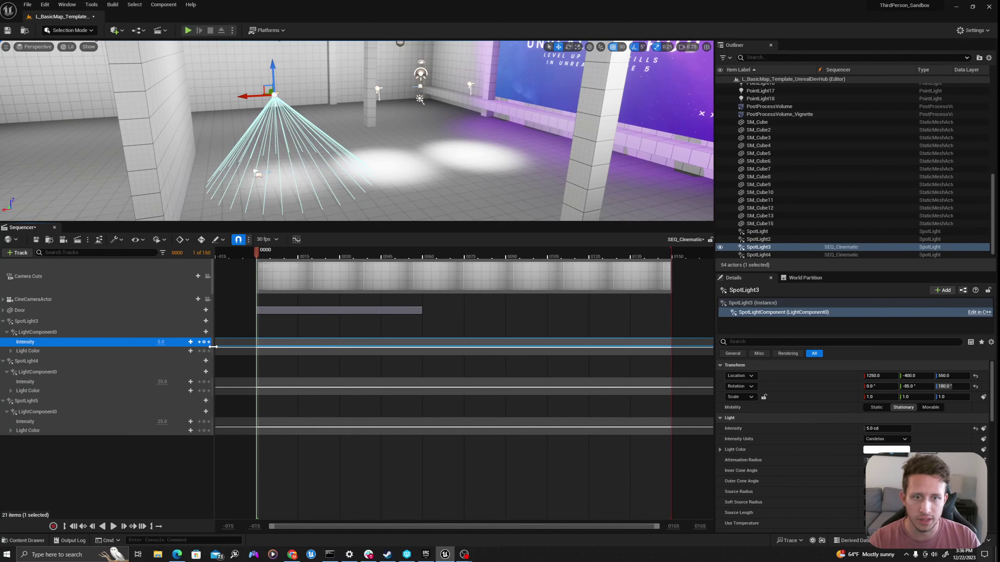
left_click(204, 341)
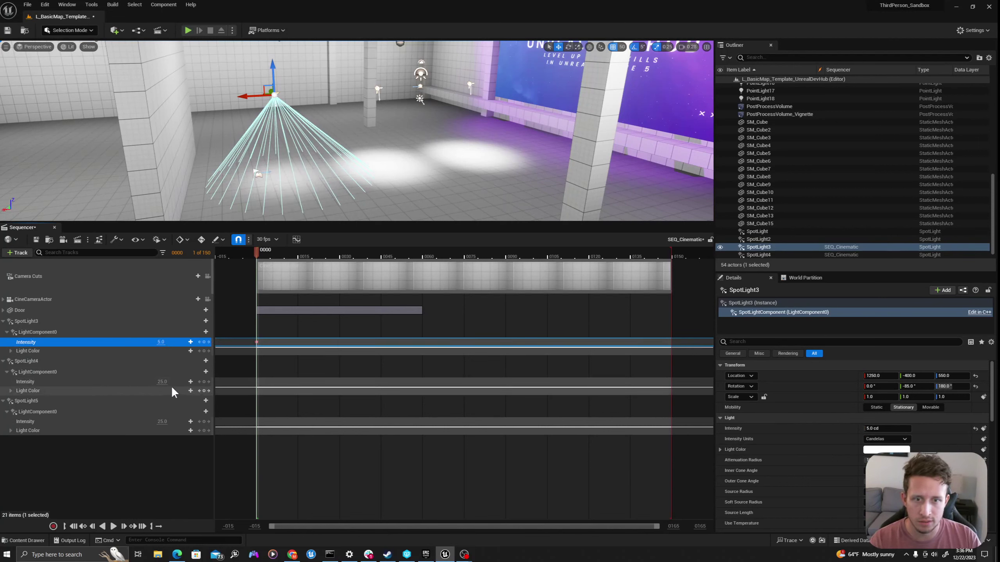
Set the intensity of SpotLight4 and SpotLight5 to 5 and keyframe both at frame 0
type("5")
key("Return")
left_click(204, 381)
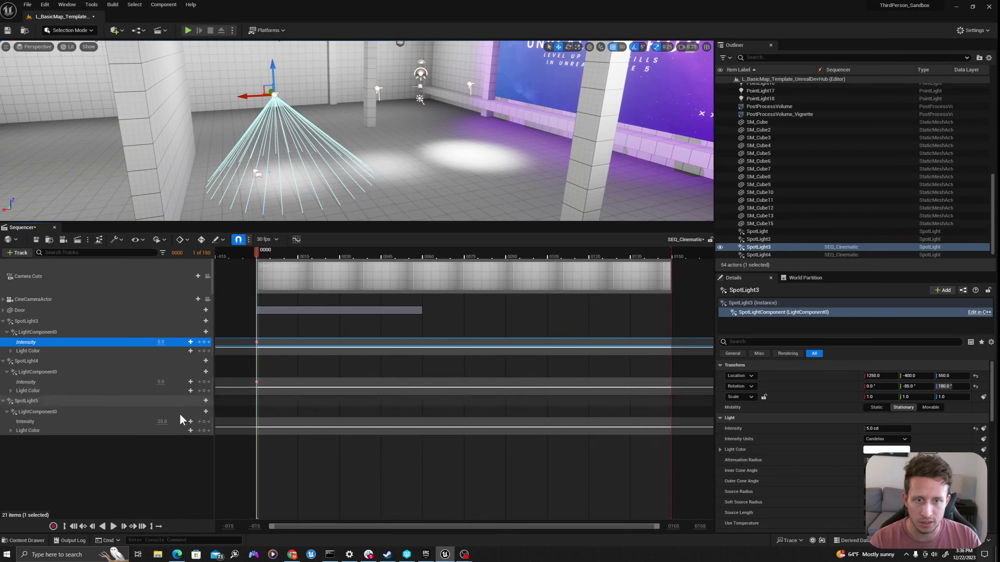
left_click(161, 421)
type("5")
key("Return")
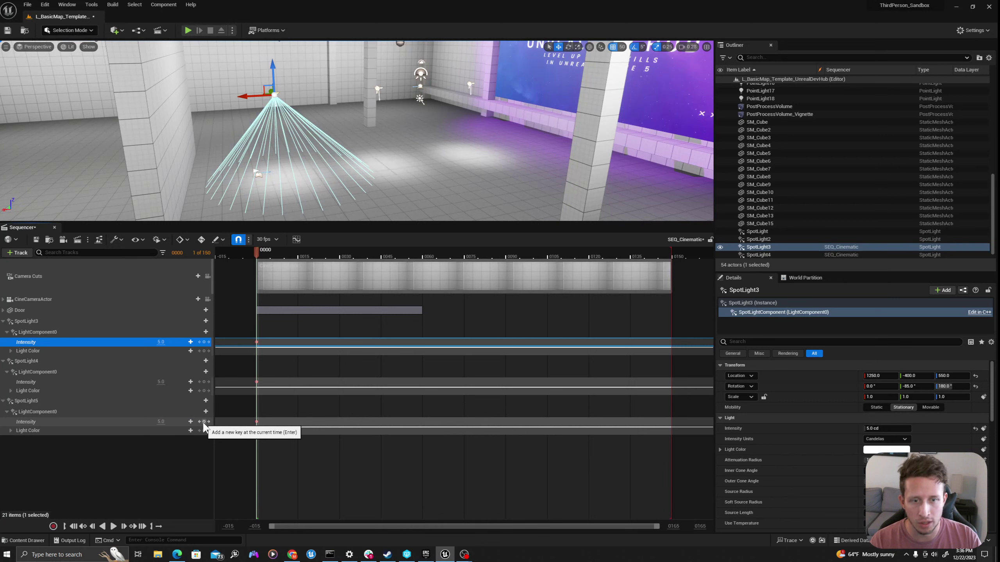
Keyframe an intensity of 50 at frame 30 for SpotLight3, SpotLight4 and SpotLight5
left_click_drag(309, 255, 342, 262)
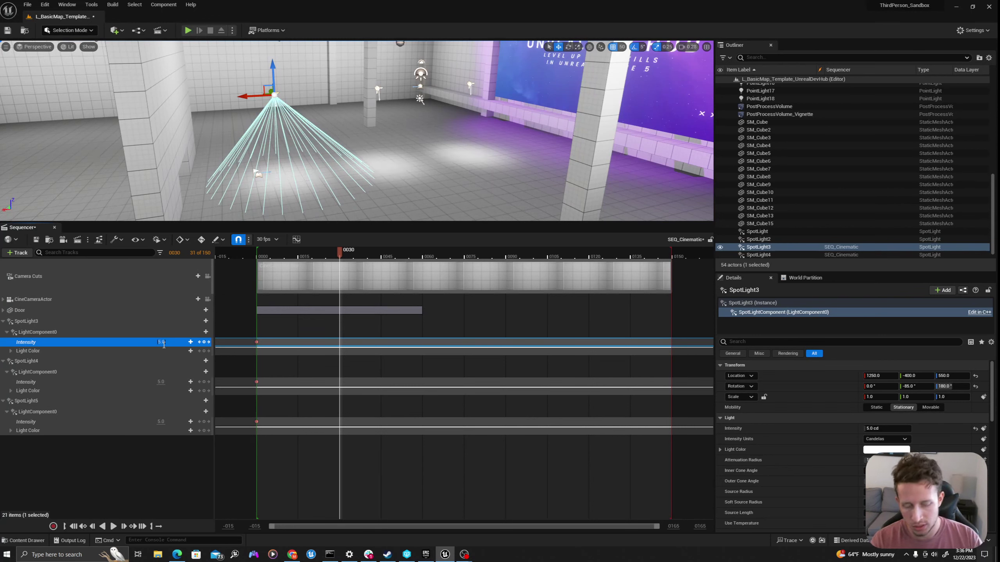
type("50")
key("Return")
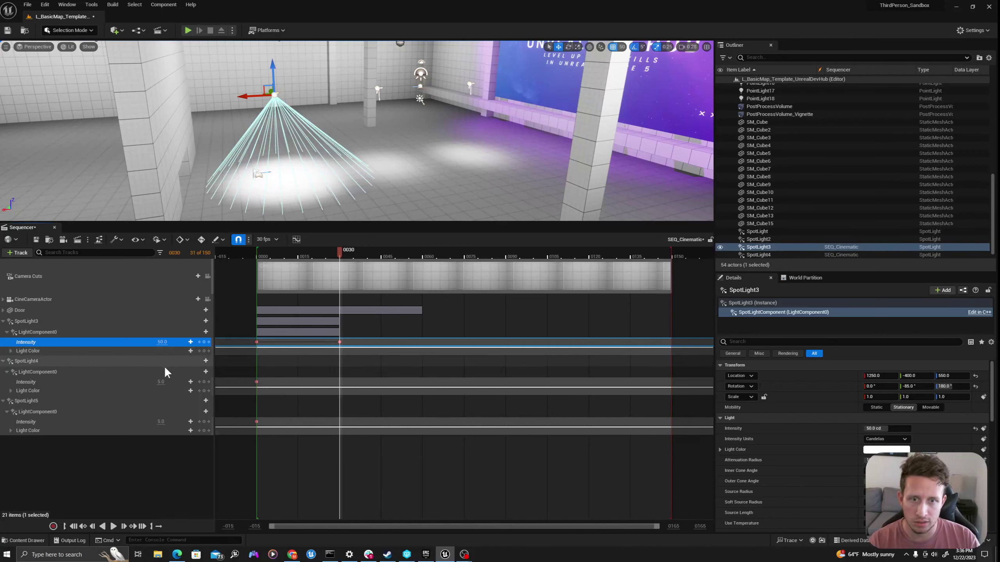
type("50")
key("Return")
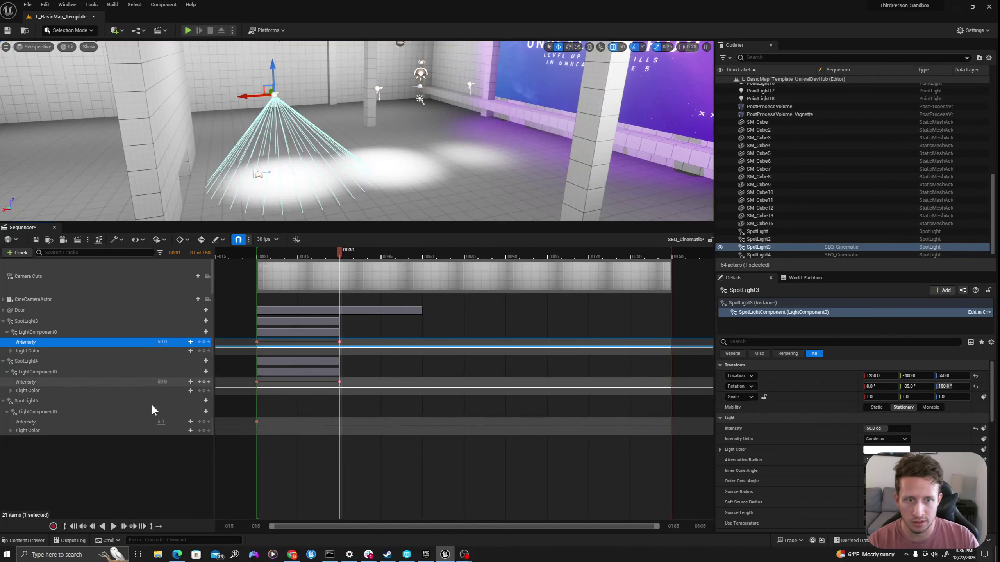
type("50")
key("Return")
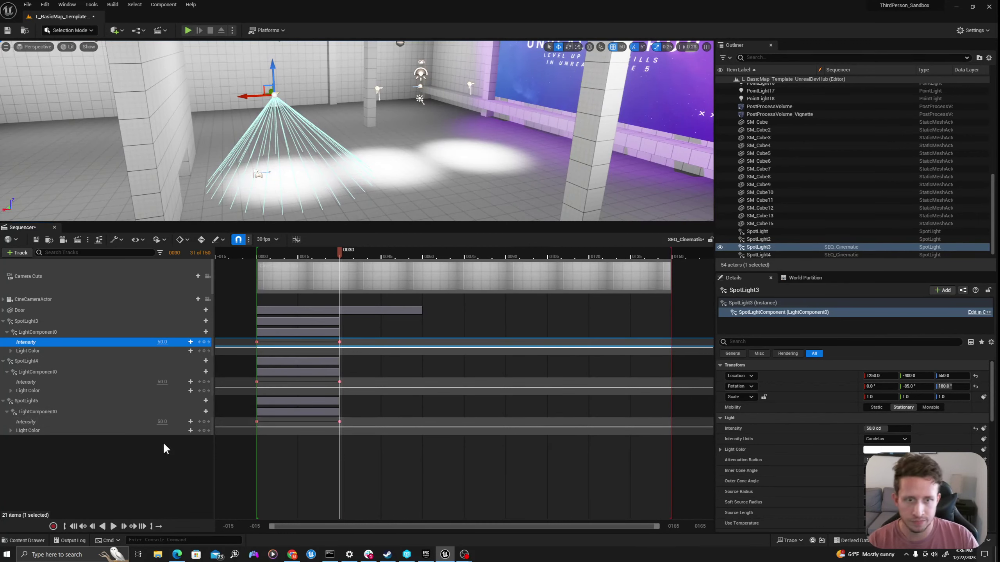
Shift SpotLight4's intensity keys to frames 30 and 60, and SpotLight5's keys to frames 60 and 90
left_click(340, 381)
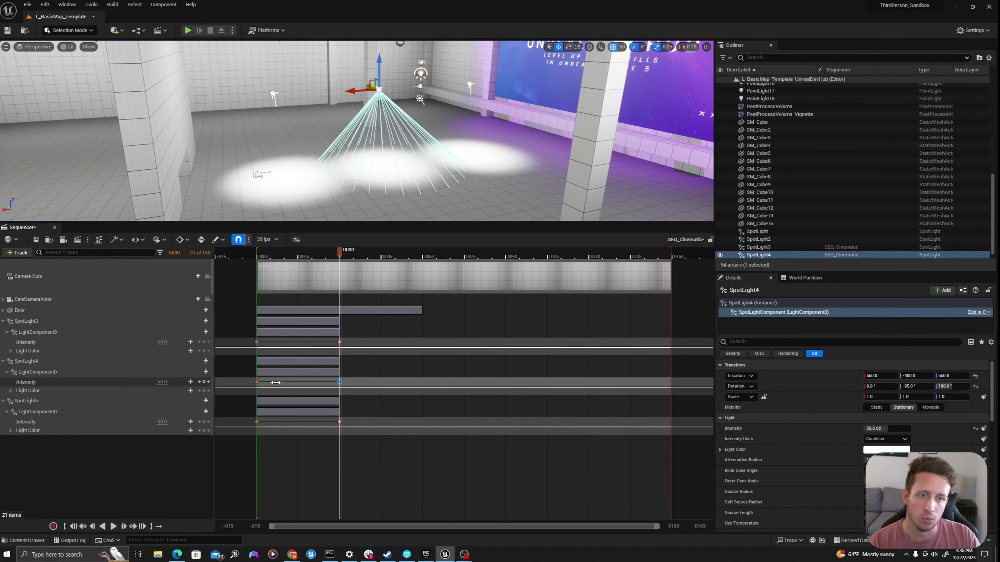
key("Up")
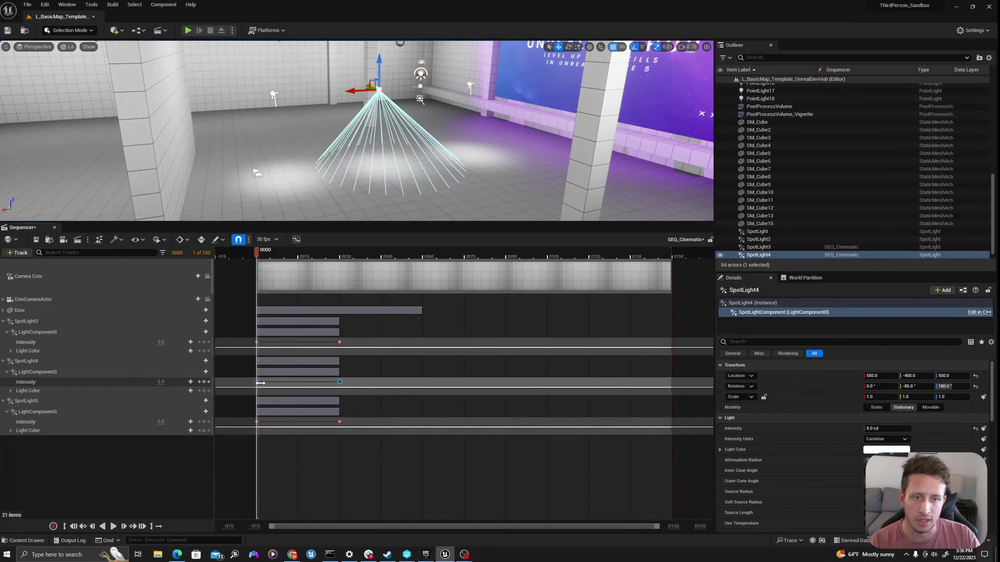
left_click_drag(257, 381, 345, 390)
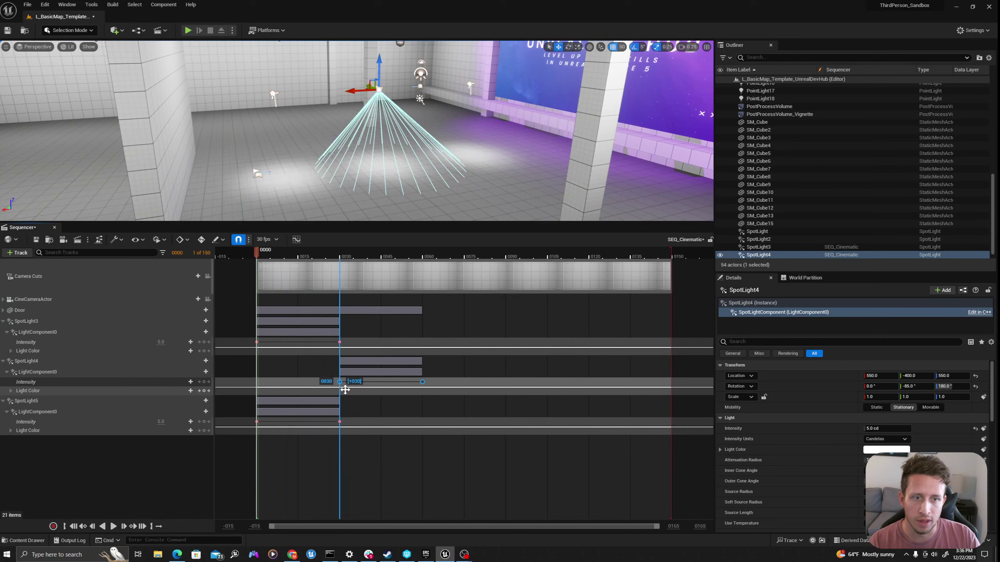
left_click(258, 420)
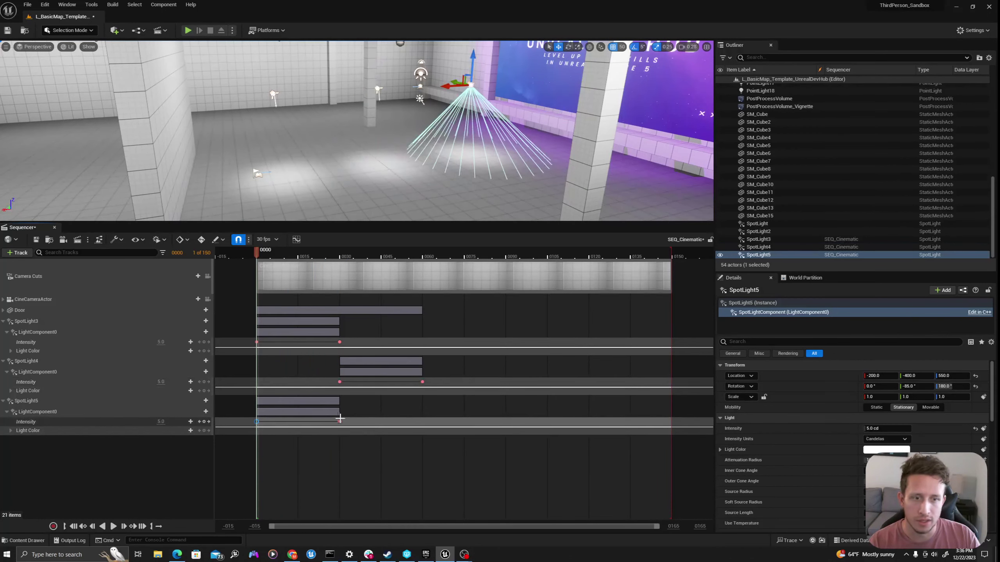
left_click_drag(257, 421, 422, 422)
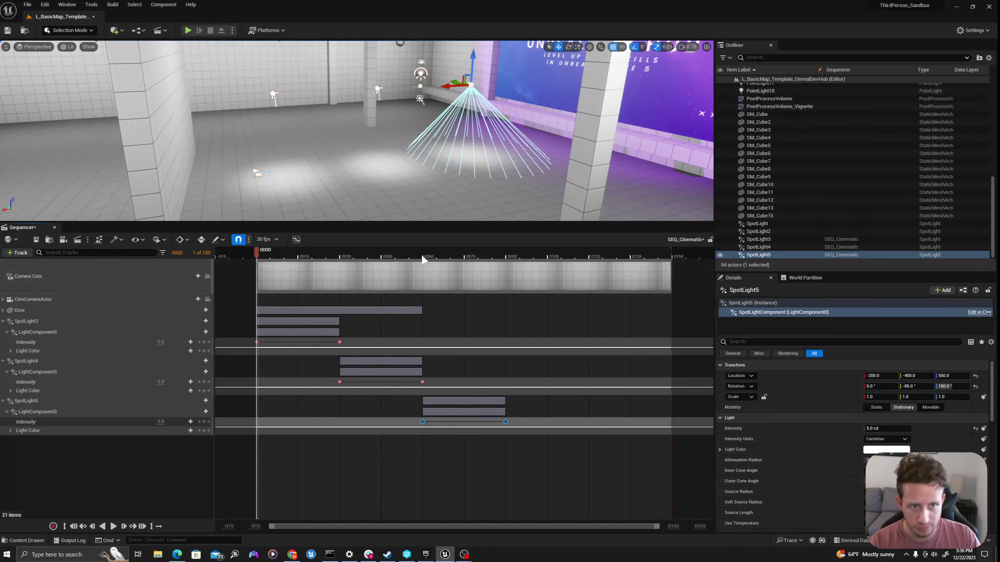
Shift all three spot lights' intensity keys together so they start at frame 60, where the Door's keys end
left_click(505, 422)
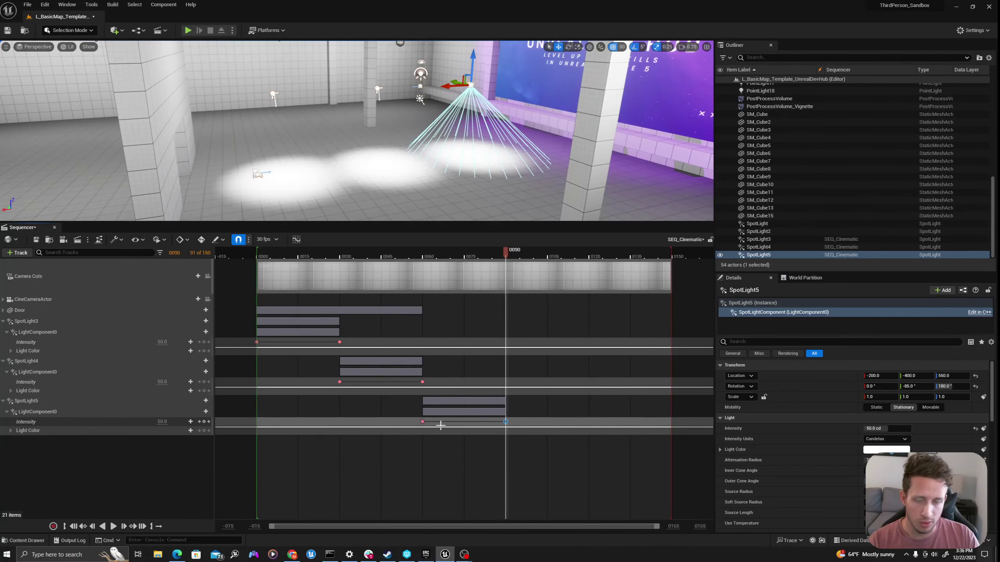
left_click(422, 422, "shift")
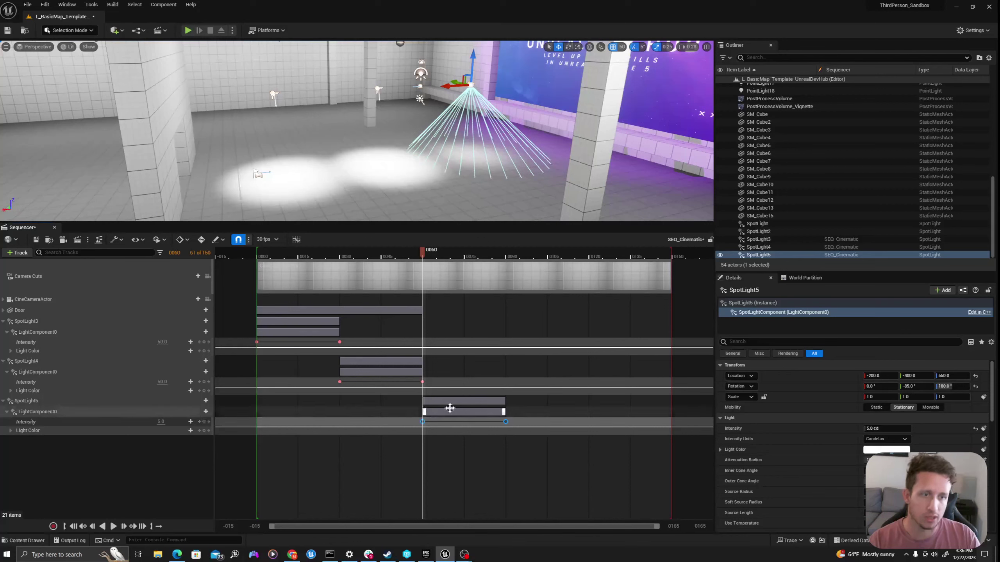
left_click_drag(540, 437, 251, 336)
scroll(363, 351, "down", 2, "ctrl")
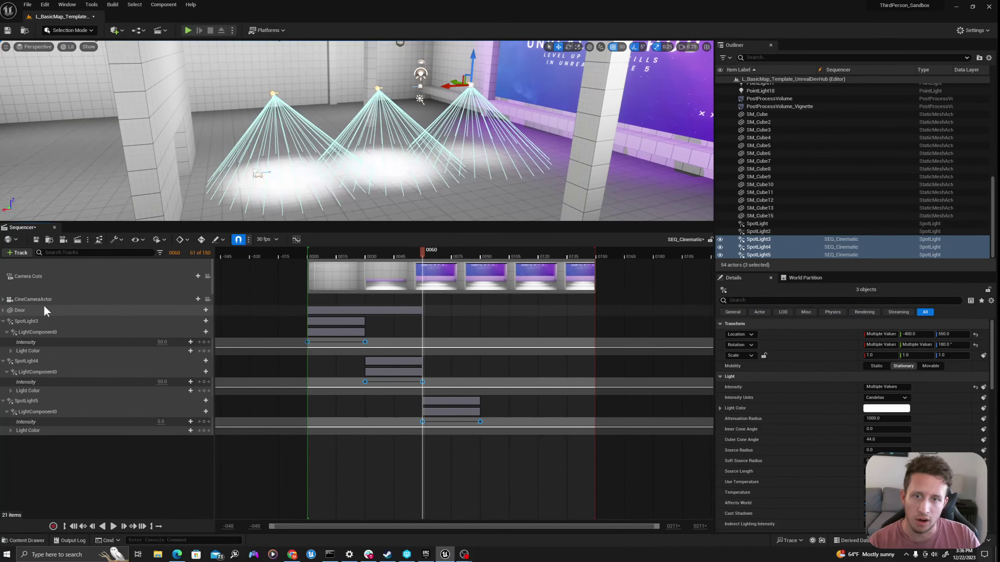
left_click(3, 310)
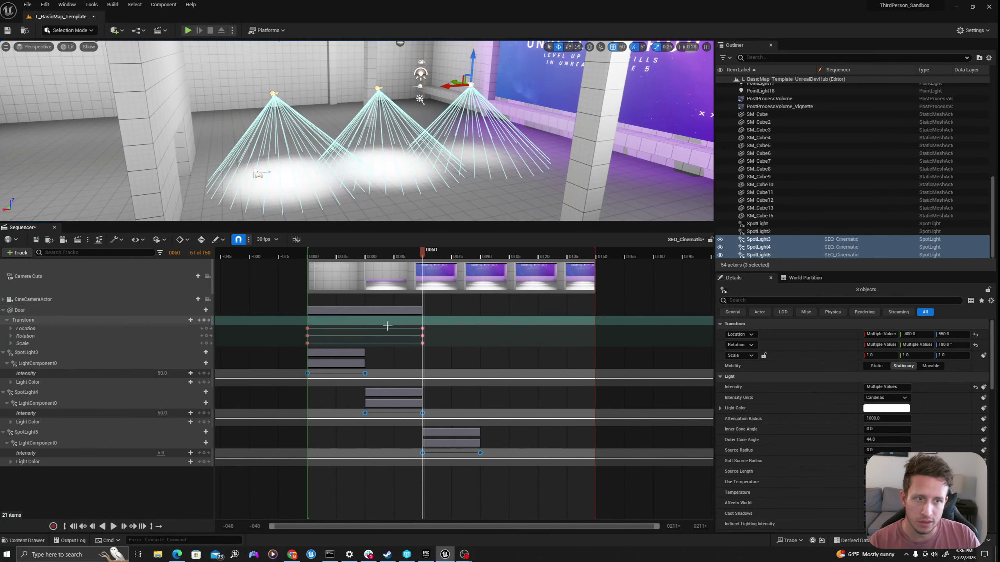
left_click_drag(307, 373, 421, 368)
Play the sequence to check the timing of the door opening and the lights brightening
left_click_drag(308, 253, 400, 262)
key("space")
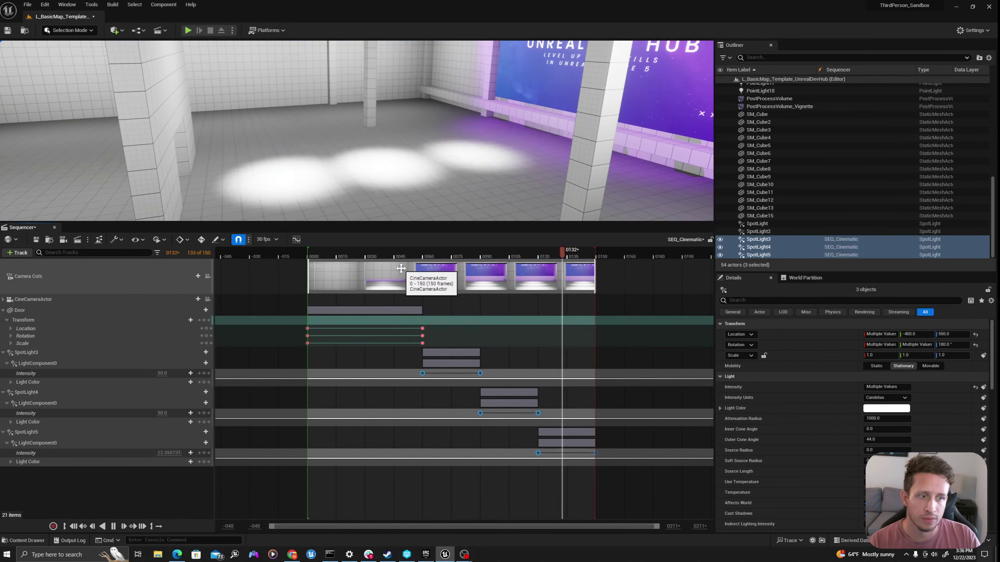
key("space")
Extend the playback range and the camera cut section to frame 180
scroll(472, 394, "down", 5, "ctrl")
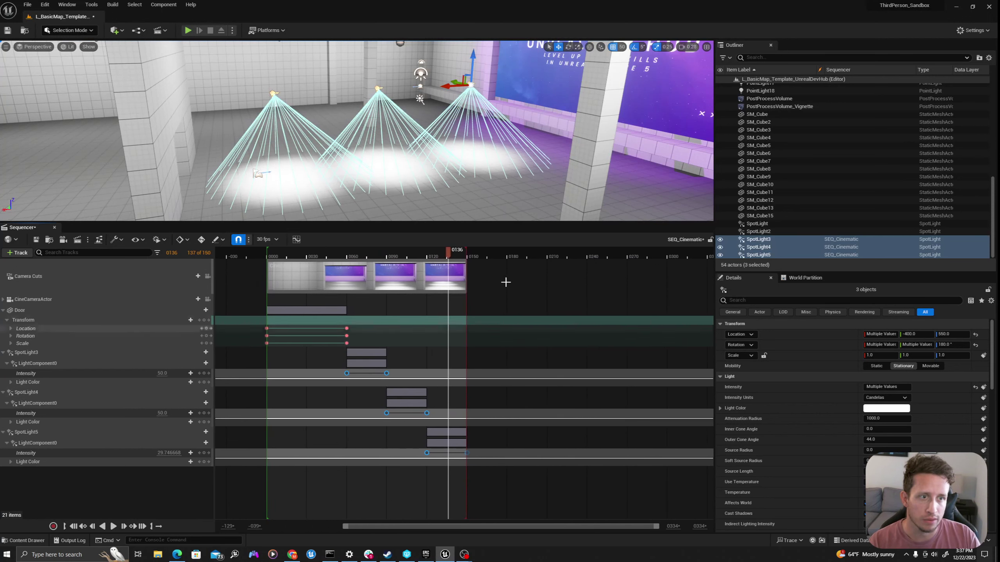
left_click_drag(465, 249, 505, 258)
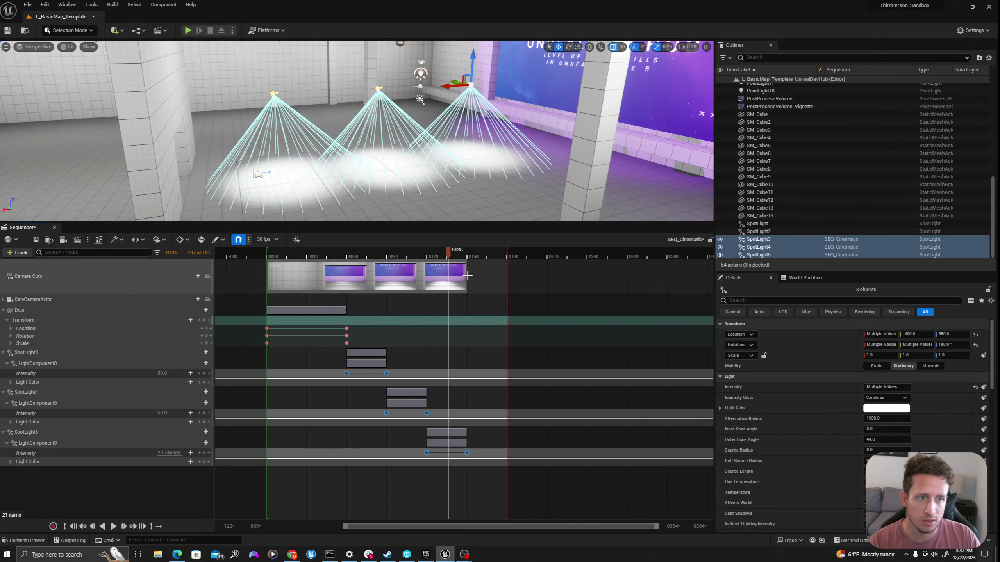
left_click_drag(466, 277, 506, 280)
Select the CineCameraActor, enlarge the viewport and move the camera to Y -400, in line with the doorway
left_click(63, 299)
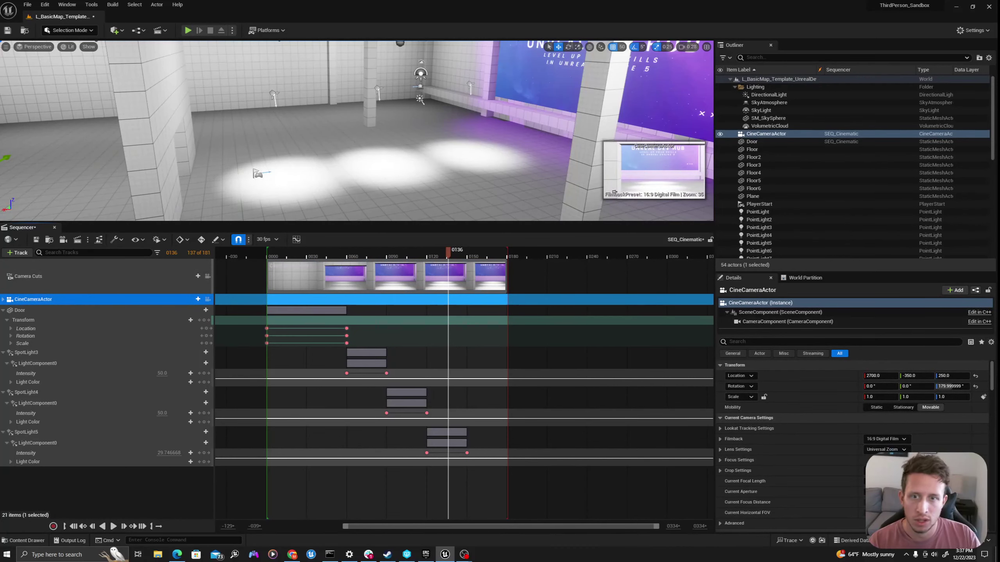
right_click_drag(565, 203, 514, 217)
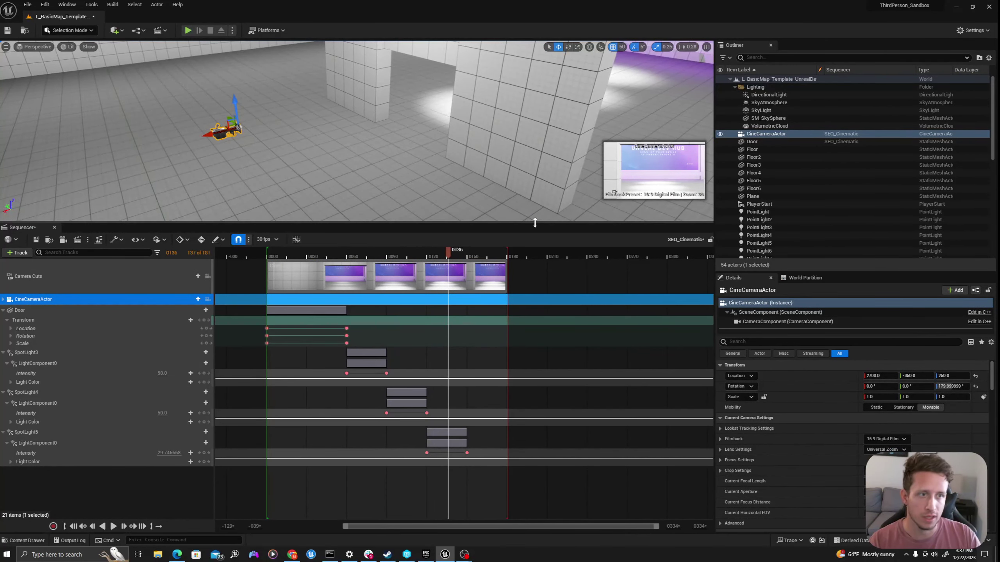
left_click_drag(549, 223, 551, 358)
key("f")
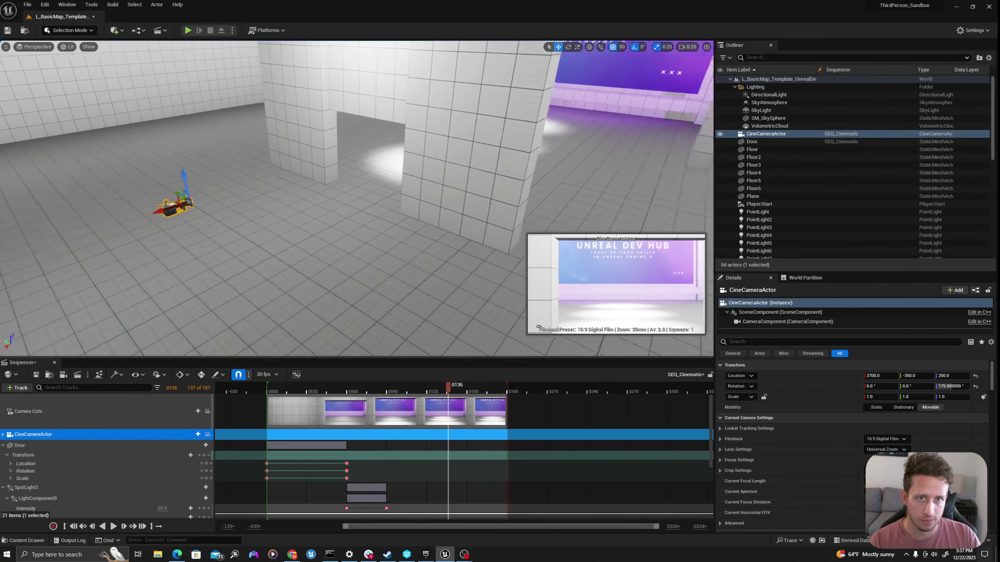
left_click_drag(334, 216, 342, 216)
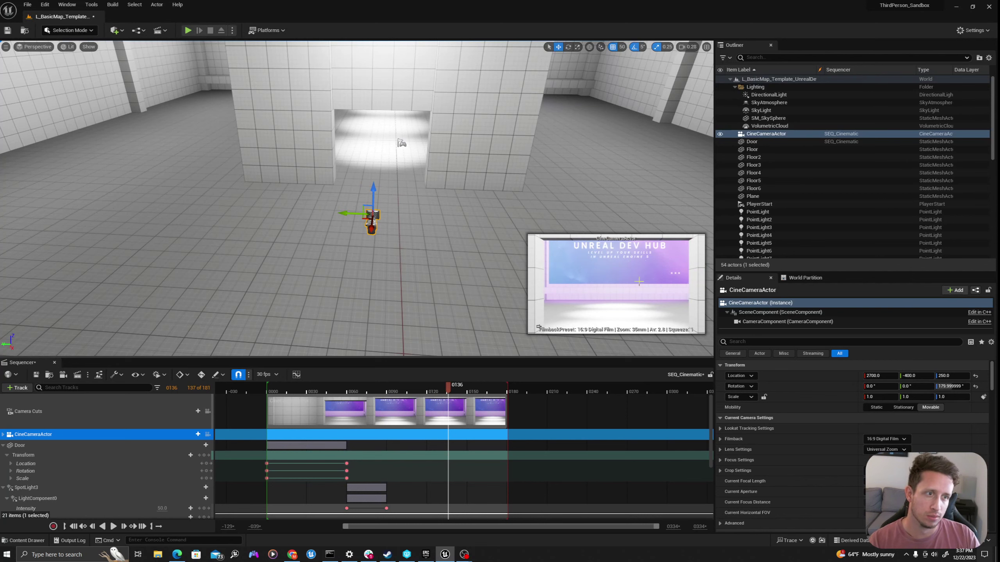
Lock the viewport to the CineCameraActor and unlock it again to compare the camera view with the free perspective
left_click(207, 435)
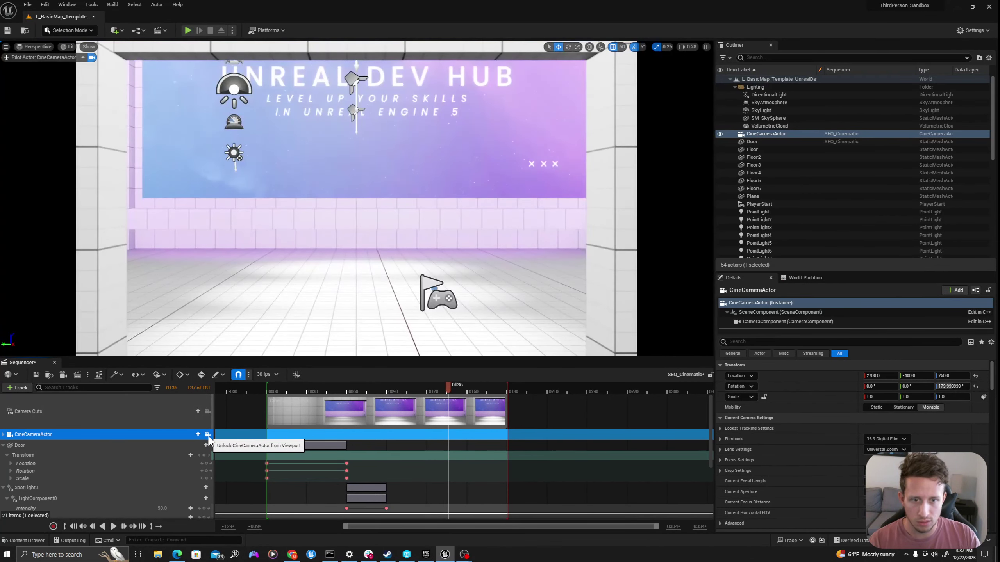
left_click(207, 434)
left_click(207, 434)
left_click(208, 434)
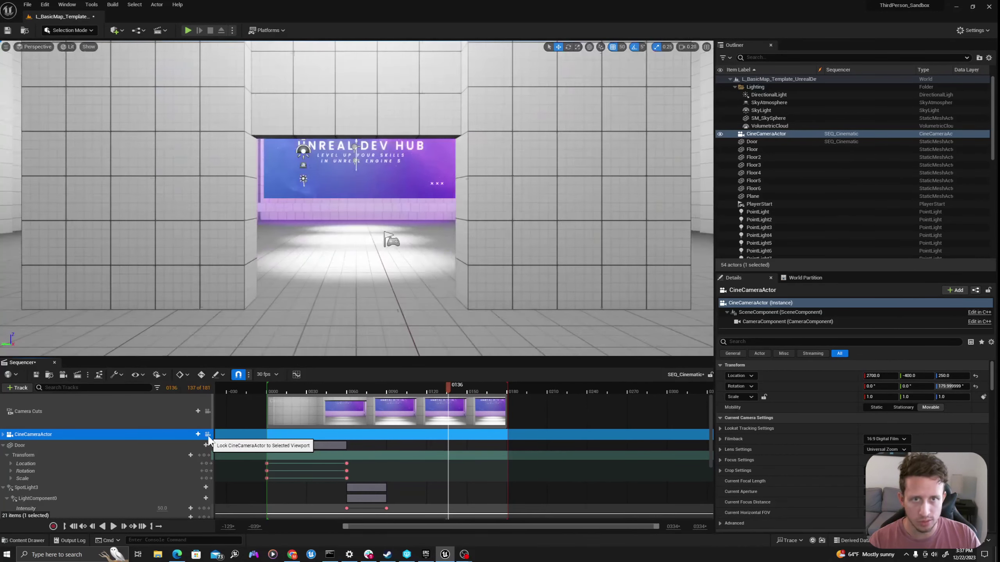
left_click(207, 434)
left_click(207, 435)
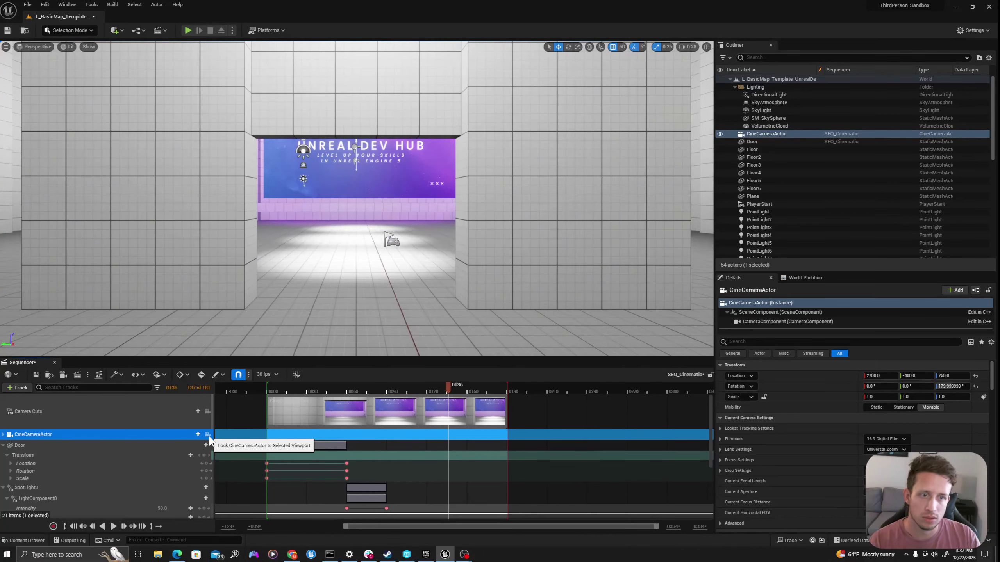
left_click(208, 434)
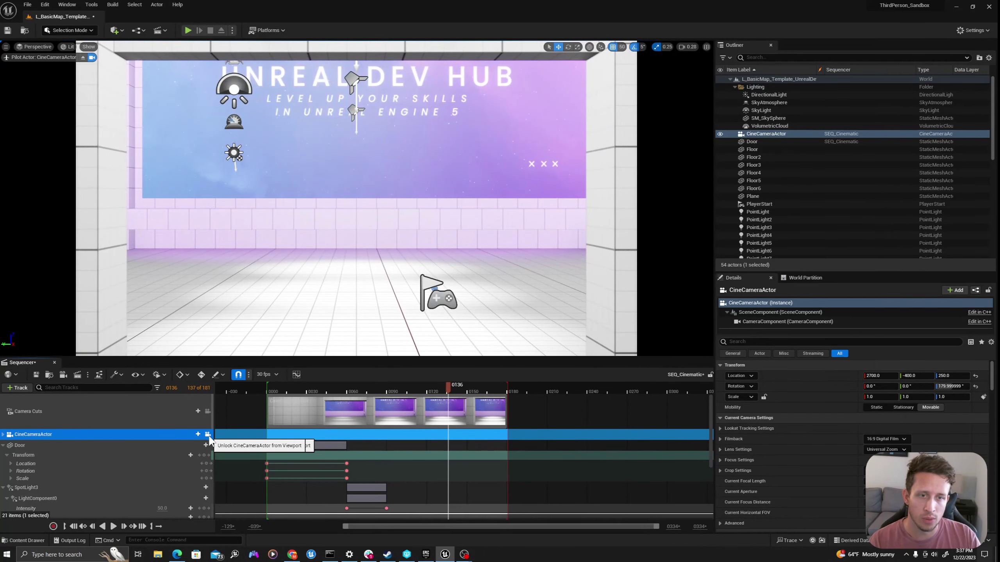
left_click(208, 434)
Go to frame 30 and move the CineCameraActor toward the doorway to X 2300
left_click_drag(286, 387, 306, 399)
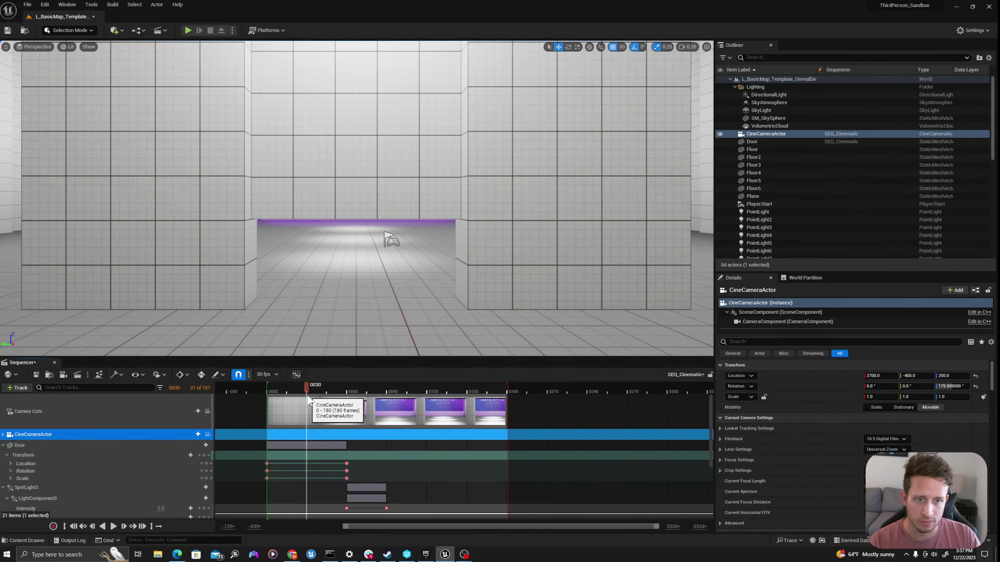
left_click(207, 411)
right_click_drag(378, 237, 378, 237)
left_click_drag(181, 198, 299, 180)
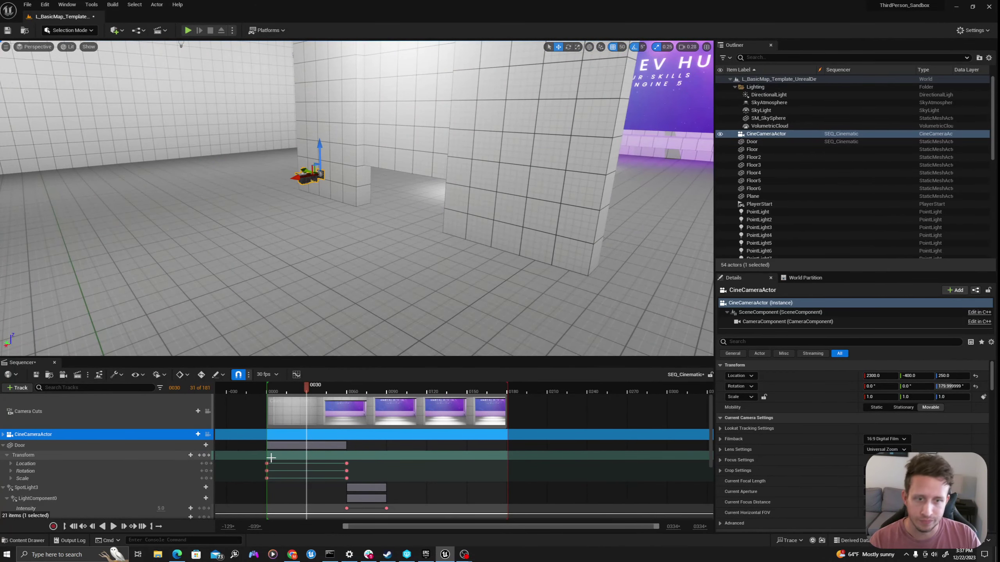
Expand the CineCameraActor track and place transform keyframes at frames 0 and 60
double_click(35, 434)
scroll(36, 434, "down", 1)
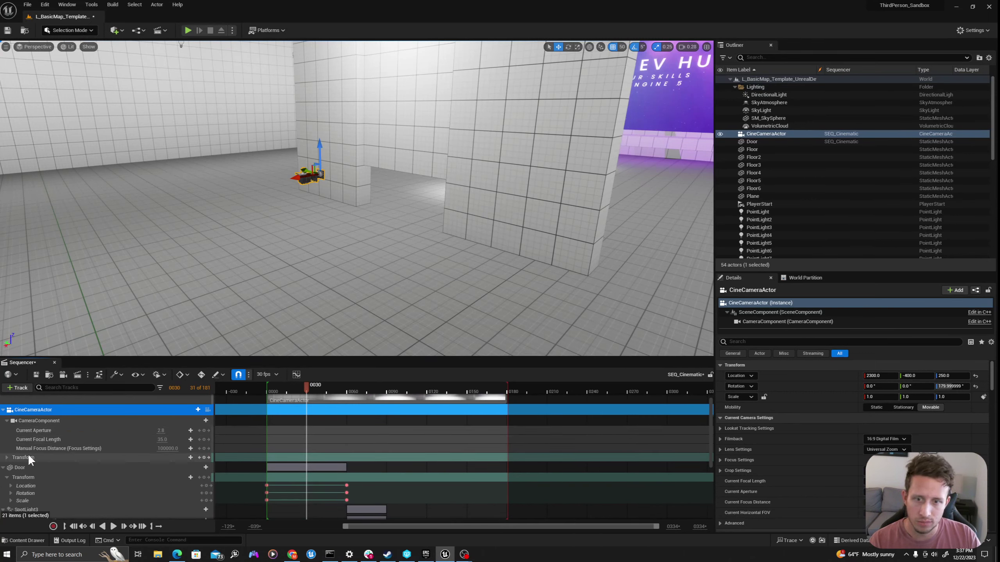
left_click(170, 458)
left_click(204, 457)
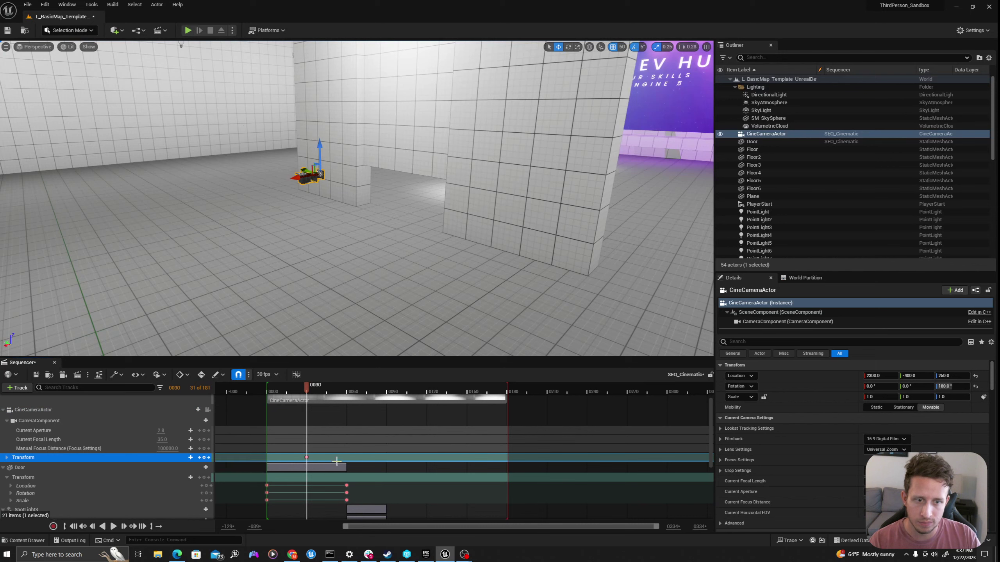
left_click_drag(306, 457, 268, 458)
left_click(204, 457)
left_click(347, 457)
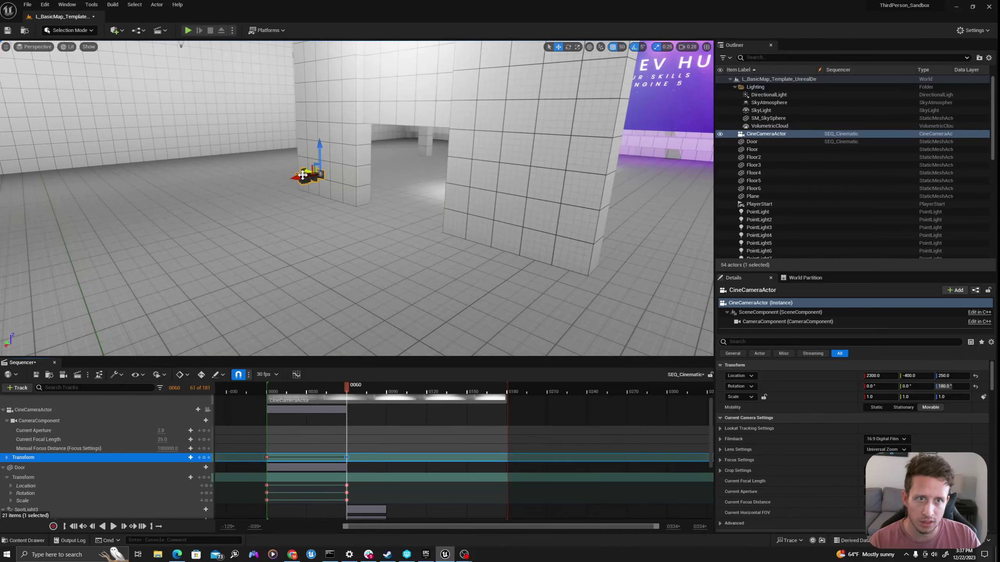
Move the CineCameraActor toward the doorway to X 2050 at frame 60 and lock the viewport to its view
left_click_drag(301, 180, 334, 174)
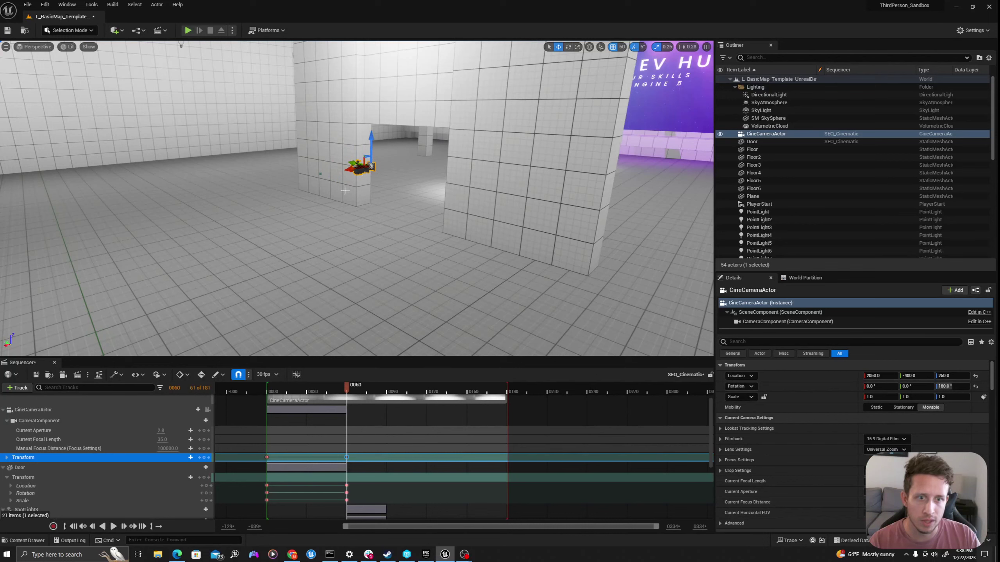
left_click(208, 410)
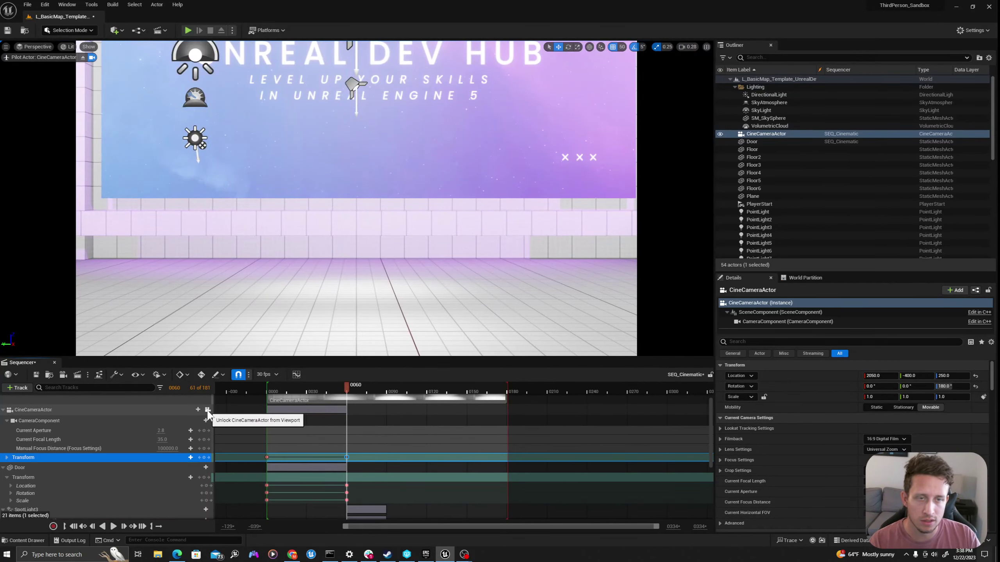
left_click(207, 410)
left_click(208, 410)
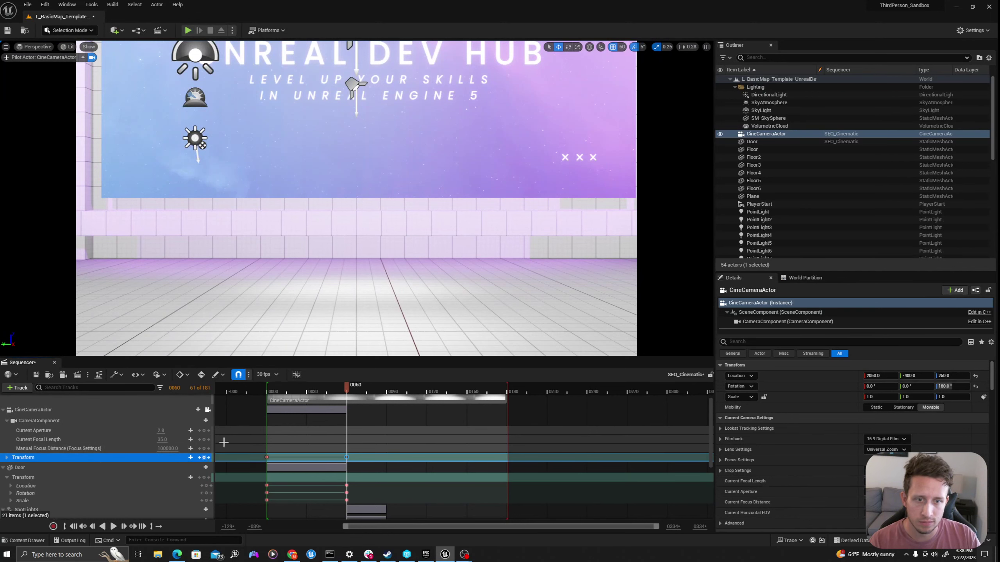
Go back to the start of the sequence and try focal lengths of 15 and 30 on the CineCameraActor
left_click_drag(335, 391, 265, 384)
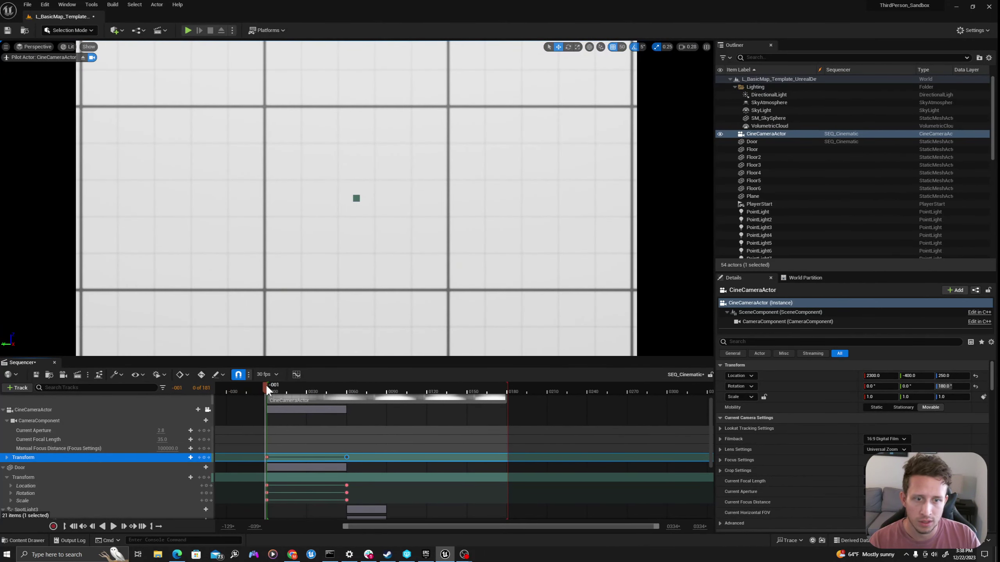
left_click(158, 440)
type("15")
key("Tab")
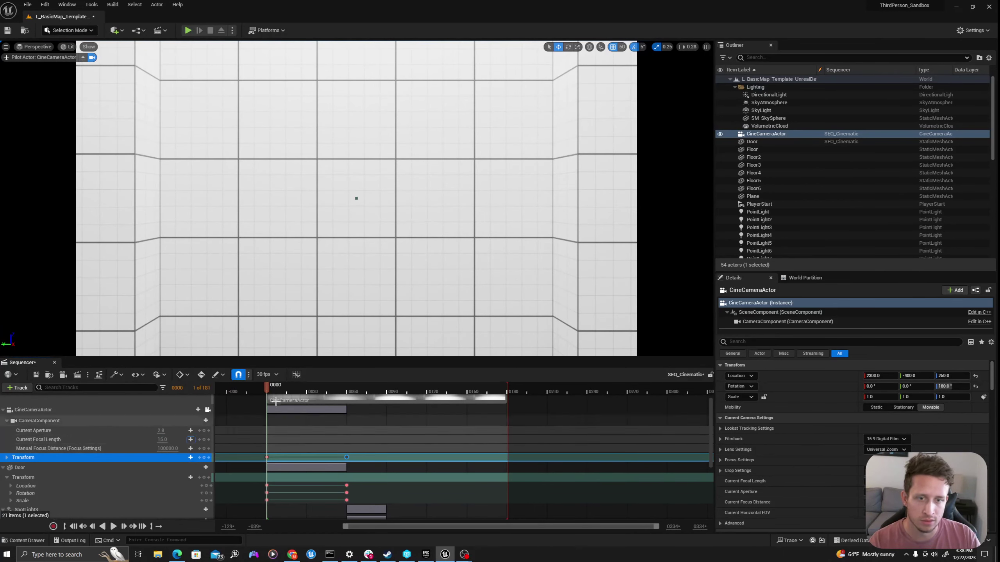
left_click_drag(290, 387, 272, 386)
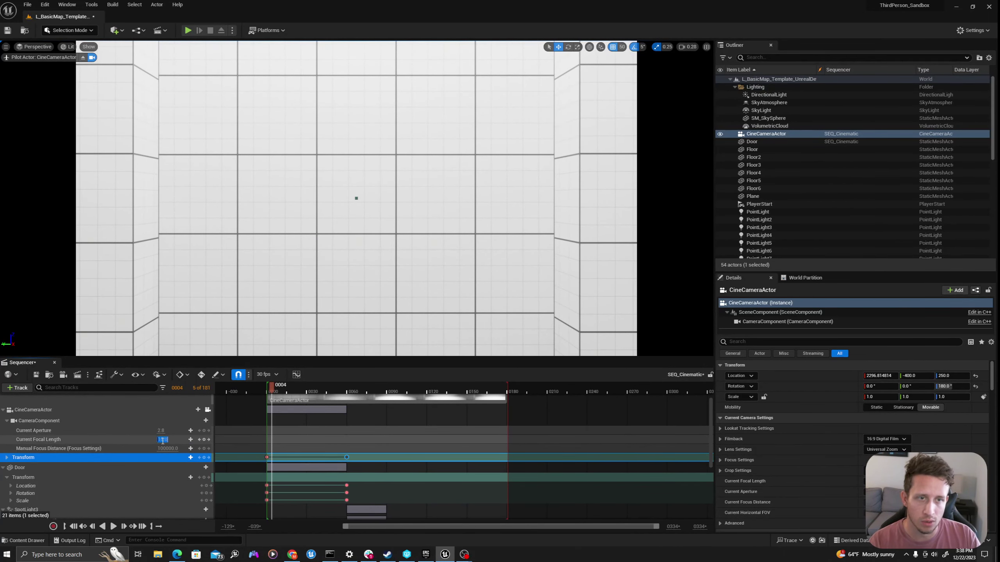
type("15")
key("Return")
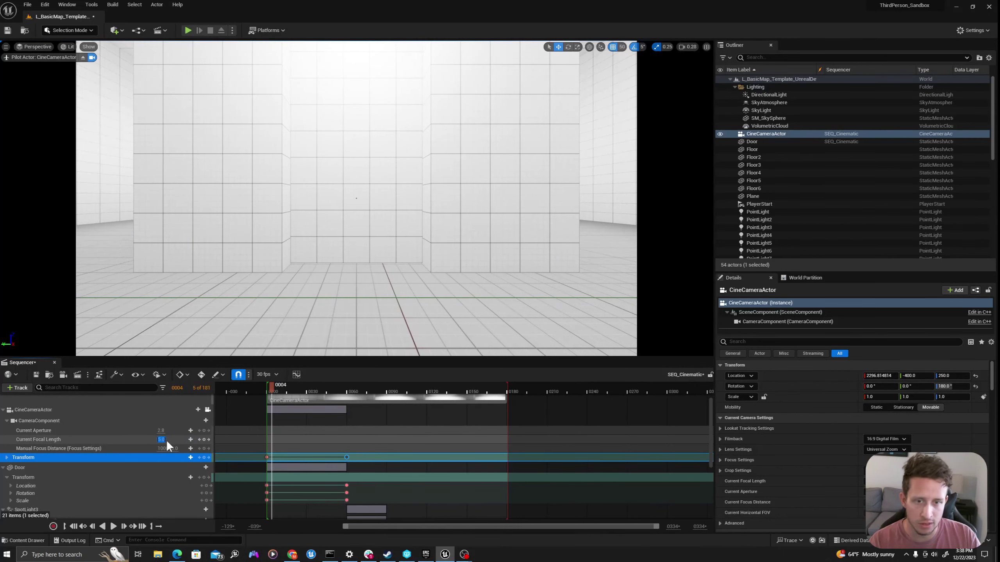
type("15")
key("Return")
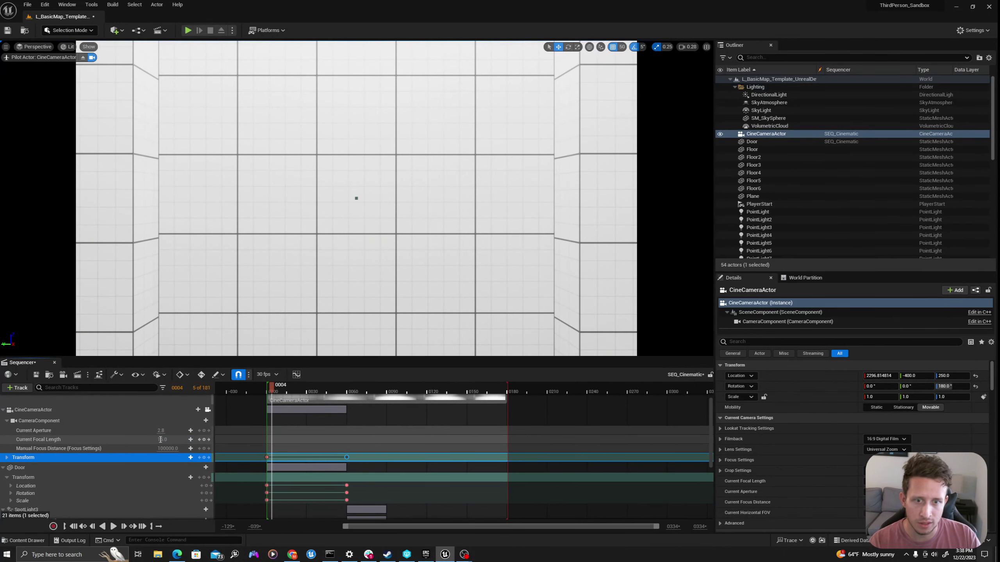
type("30")
key("Return")
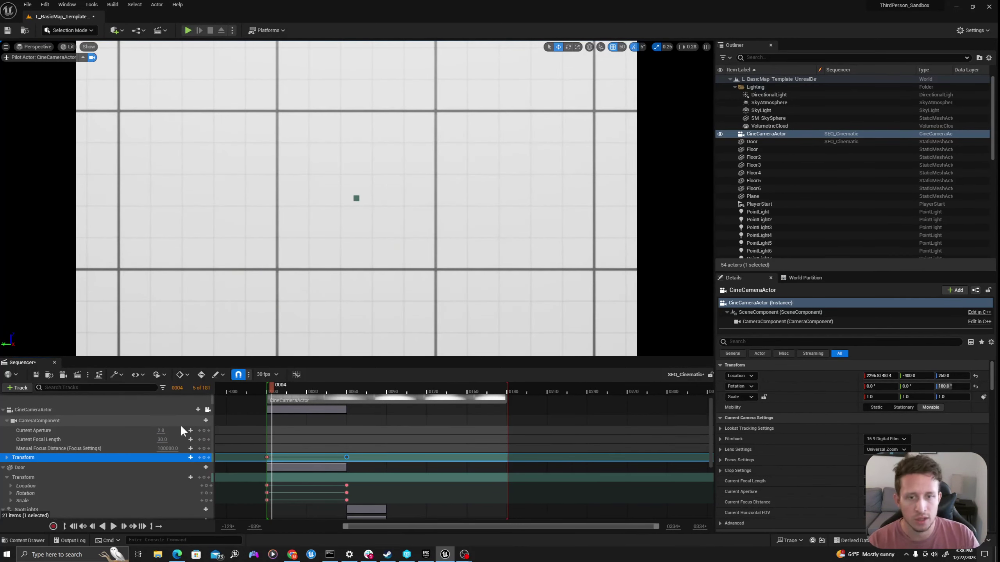
Set the camera's current focal length to 15 and play the sequence to check the wider view
left_click(158, 439)
type("15")
key("Tab")
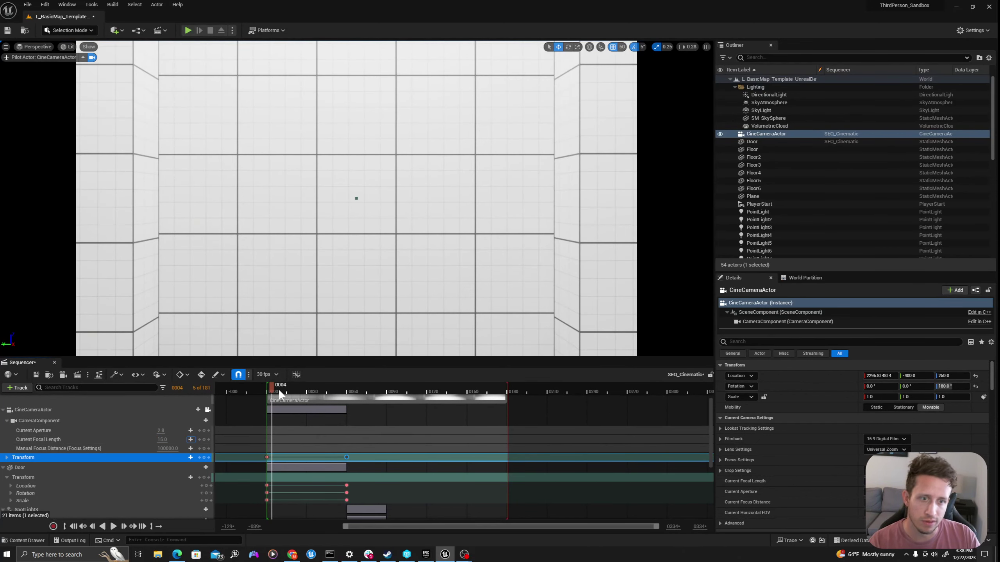
key("space")
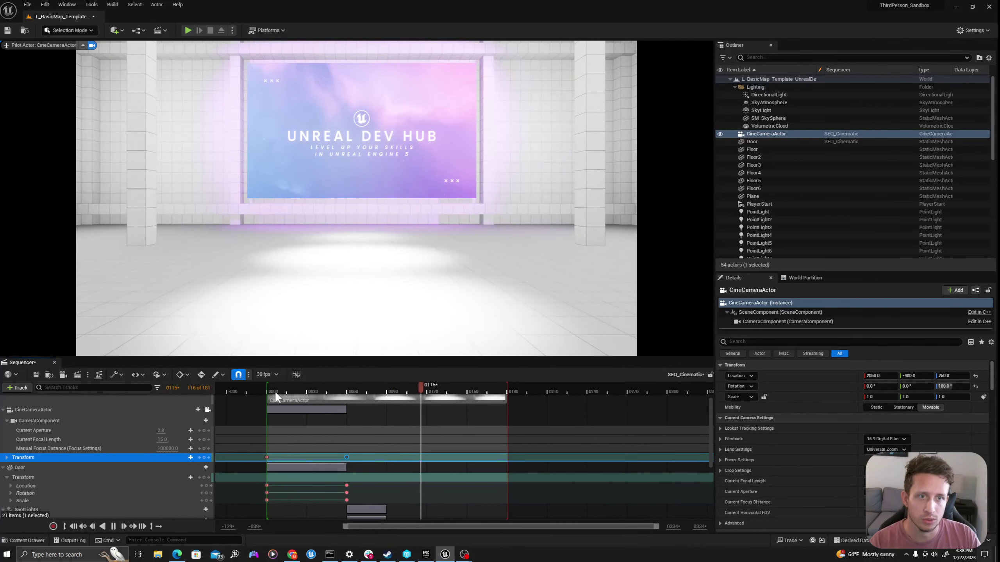
key("space")
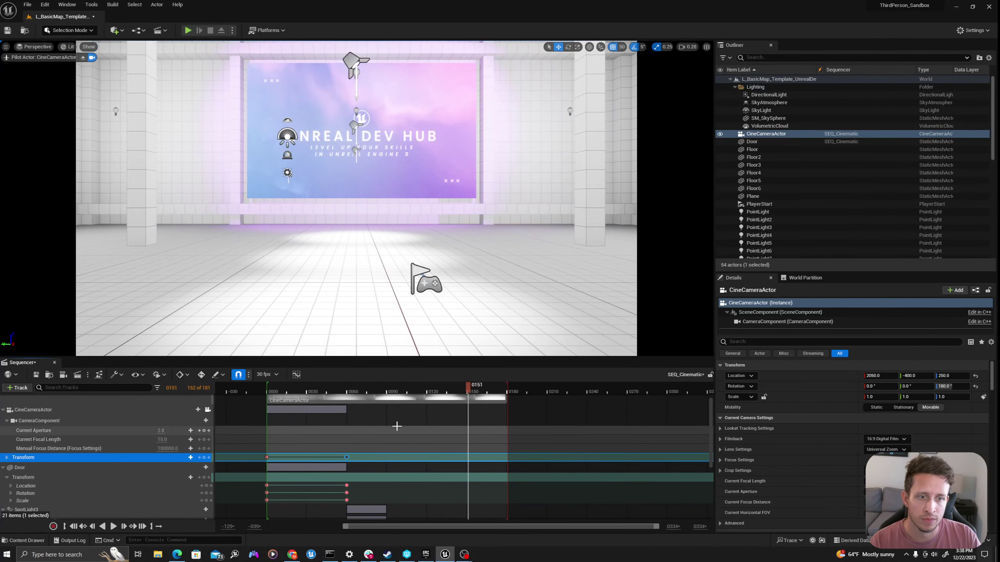
Inspect the timeline around SpotLight3 and go to the end of its intensity animation, near frame 90
scroll(412, 398, "down", 2, "ctrl")
left_click(412, 397)
scroll(417, 470, "down", 2)
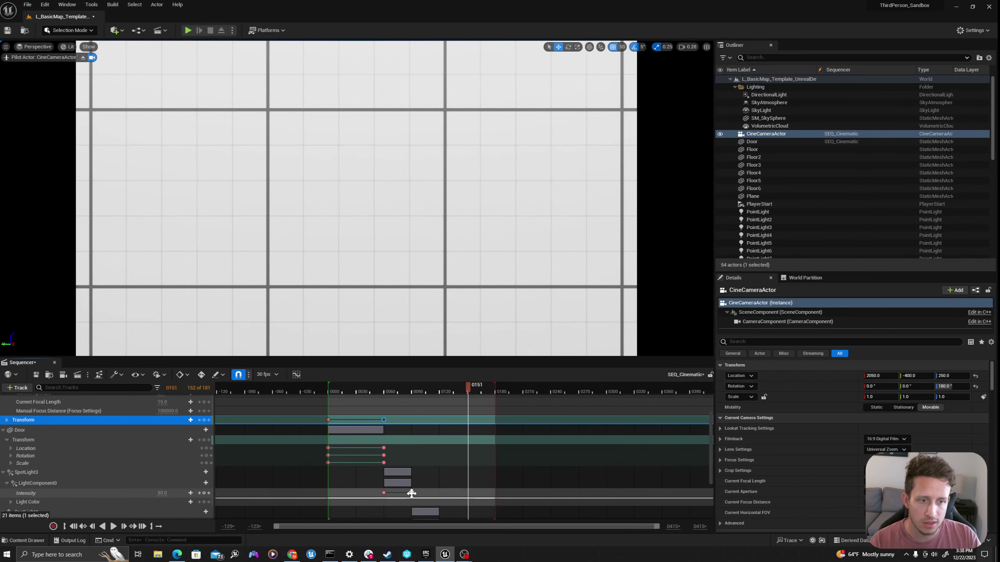
left_click(414, 472)
scroll(226, 454, "up", 3)
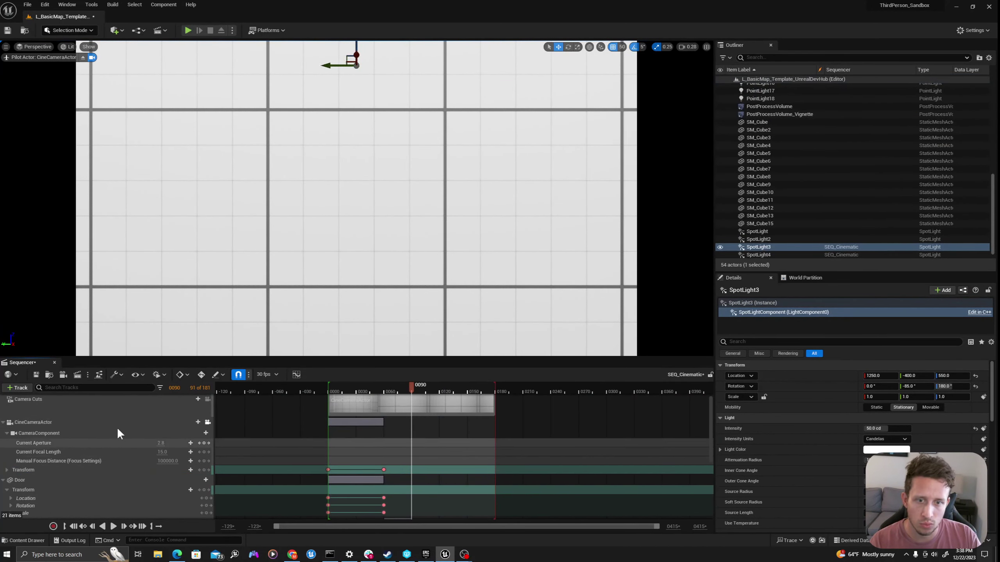
left_click(412, 387)
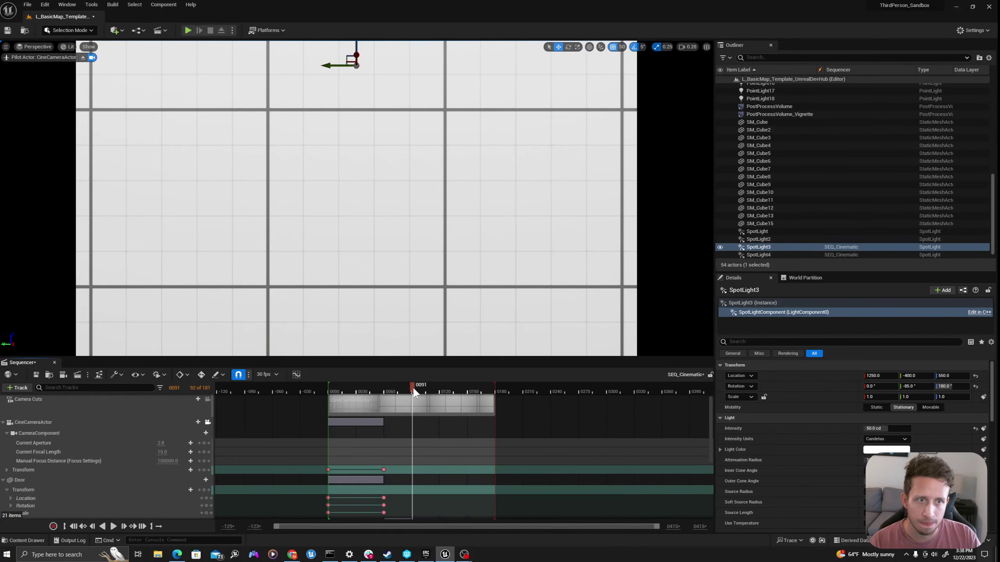
Unlock the viewport to find and select the CineCameraActor, lock to its view again and scrub back to frame 67
left_click(207, 422)
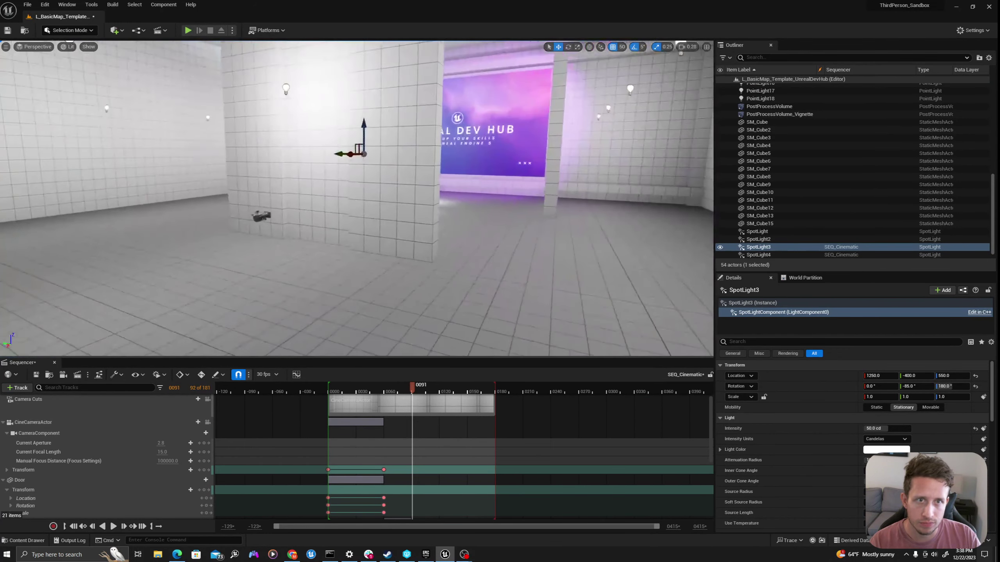
left_click(217, 342)
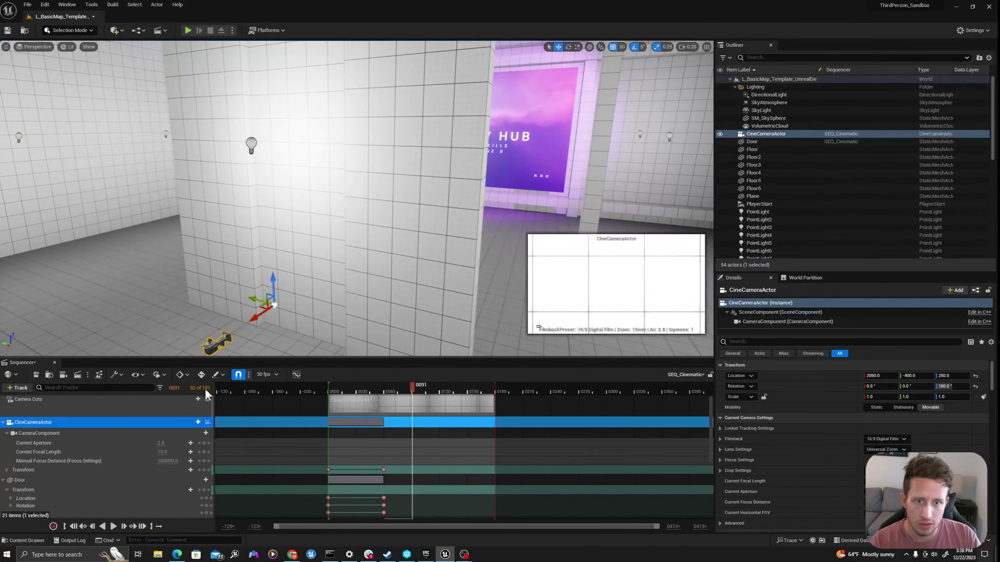
left_click(207, 422)
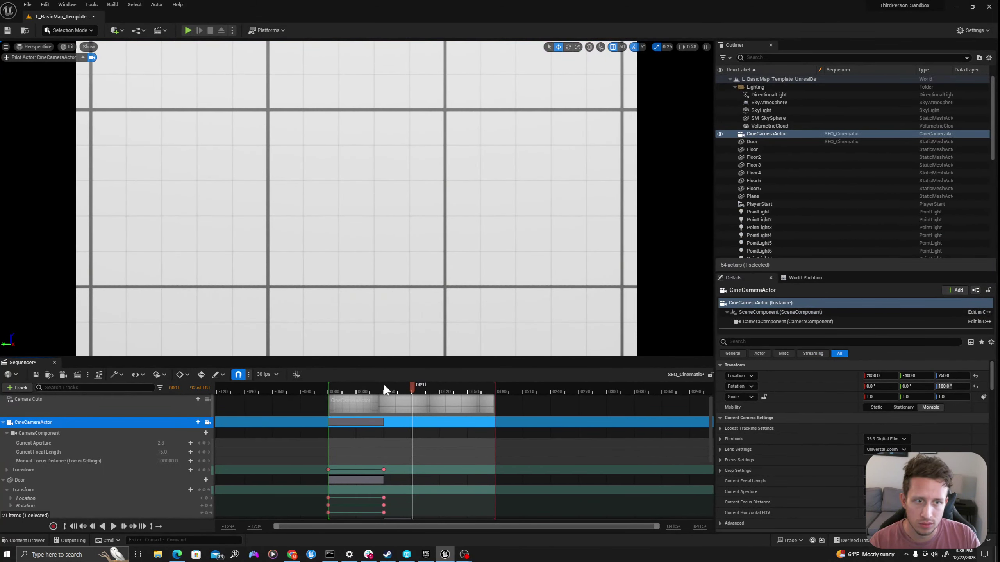
left_click_drag(412, 387, 391, 395)
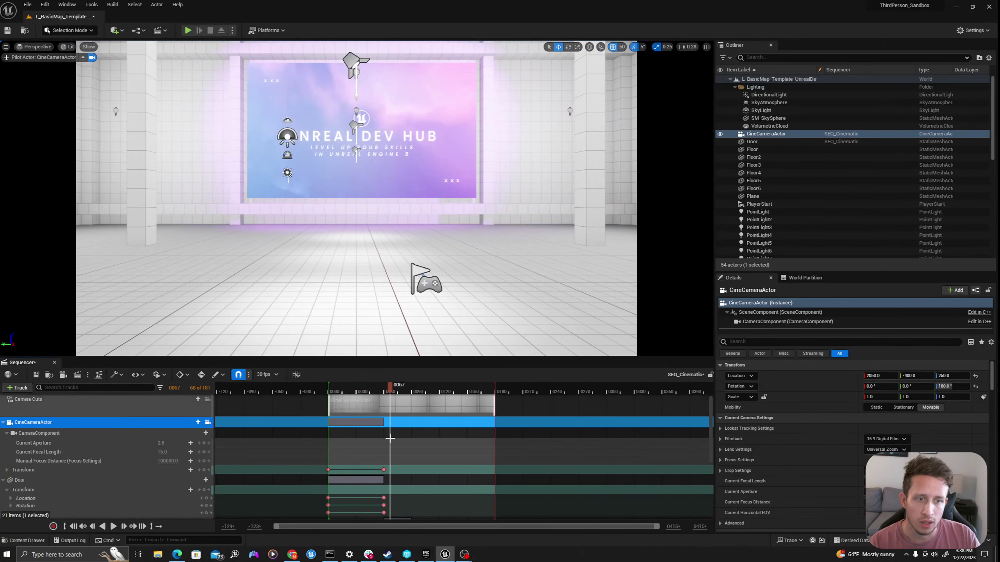
Go to SpotLight3's last intensity keyframe at frame 90, turn the camera to the left and key its transform
scroll(402, 436, "down", 5)
left_click(411, 493)
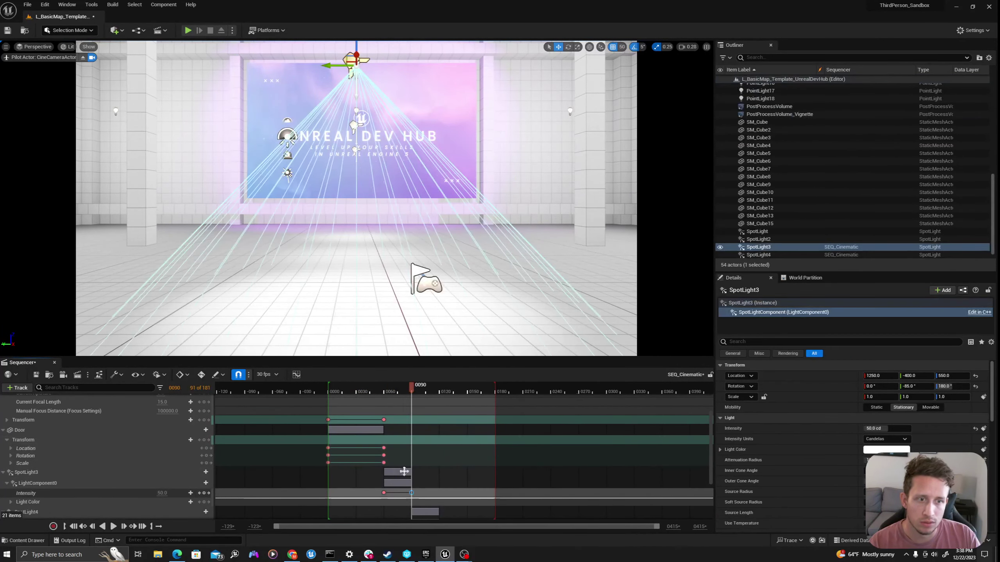
right_click_drag(357, 261, 319, 236)
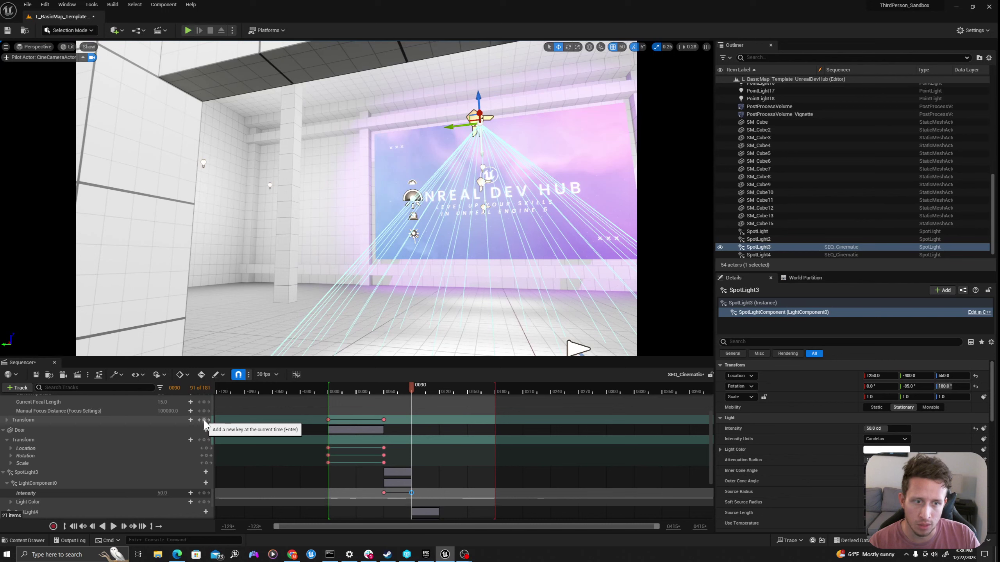
scroll(189, 425, "up", 3)
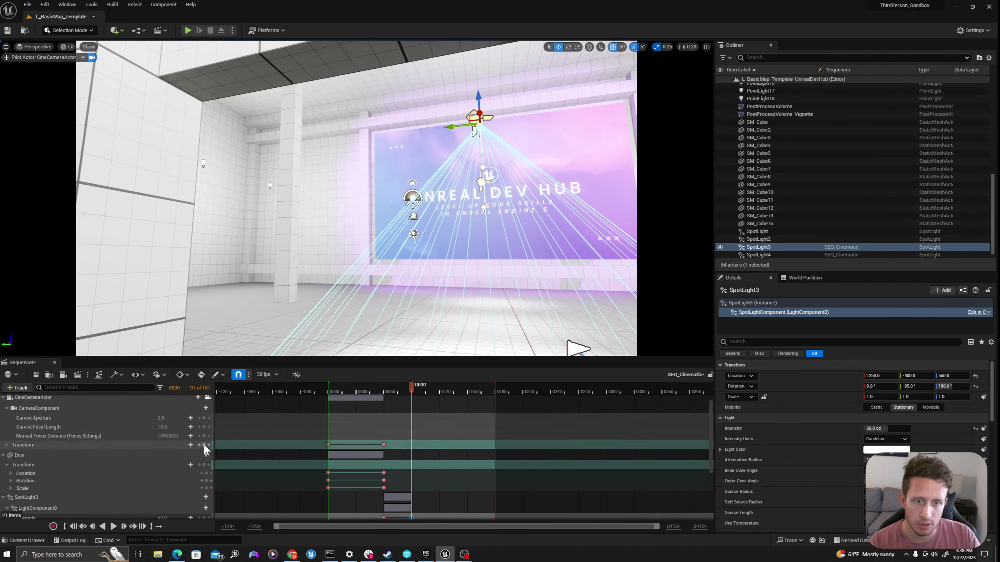
scroll(455, 432, "down", 4)
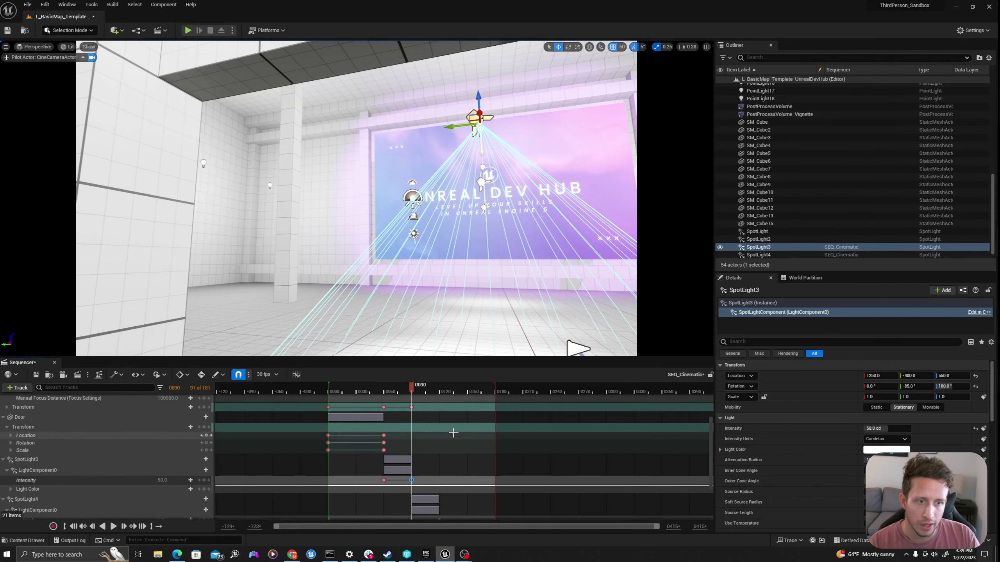
Go to SpotLight4's last intensity keyframe at frame 120, turn the camera to the right and key its transform
left_click(439, 507)
right_click_drag(394, 229, 536, 228)
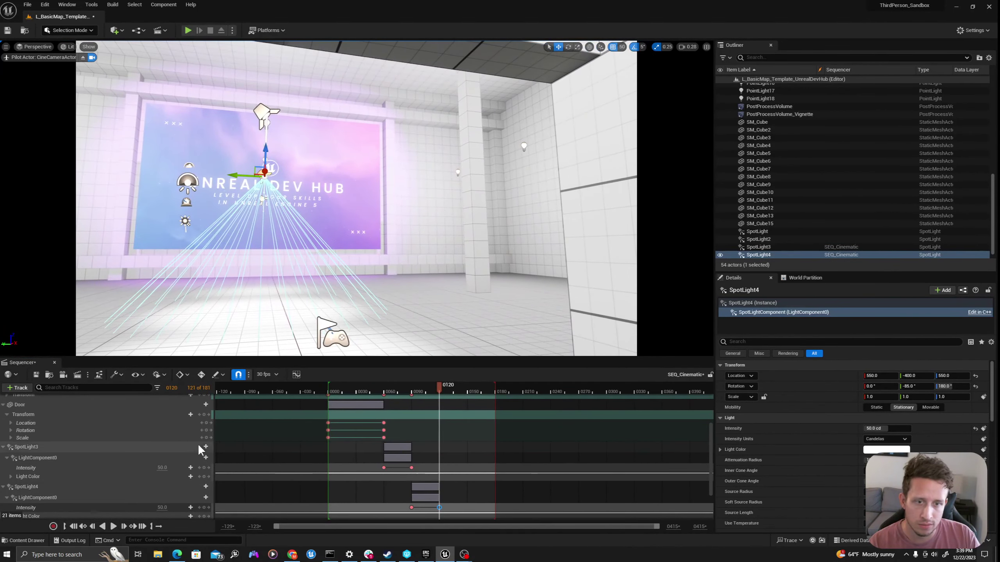
scroll(236, 443, "up", 4)
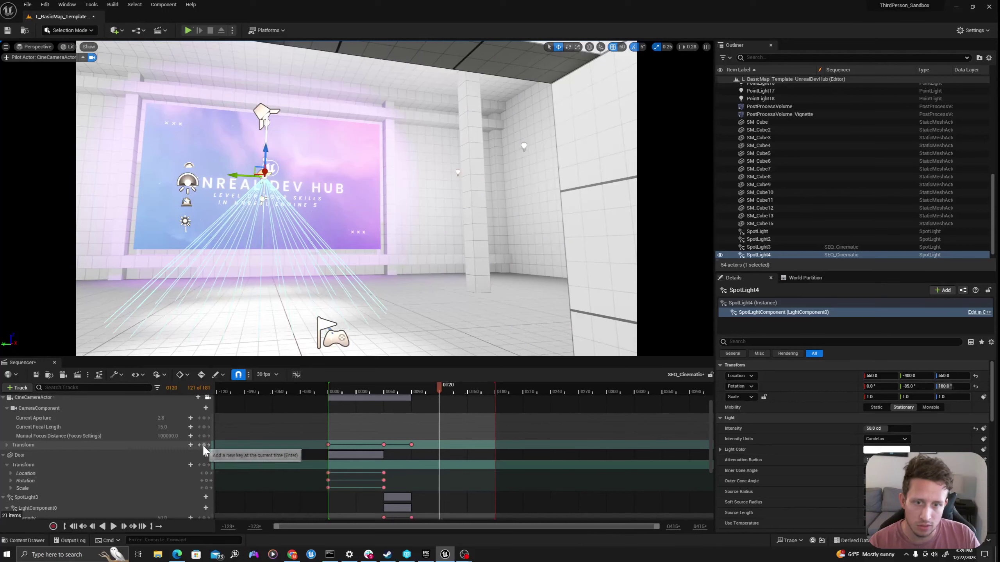
left_click(204, 445)
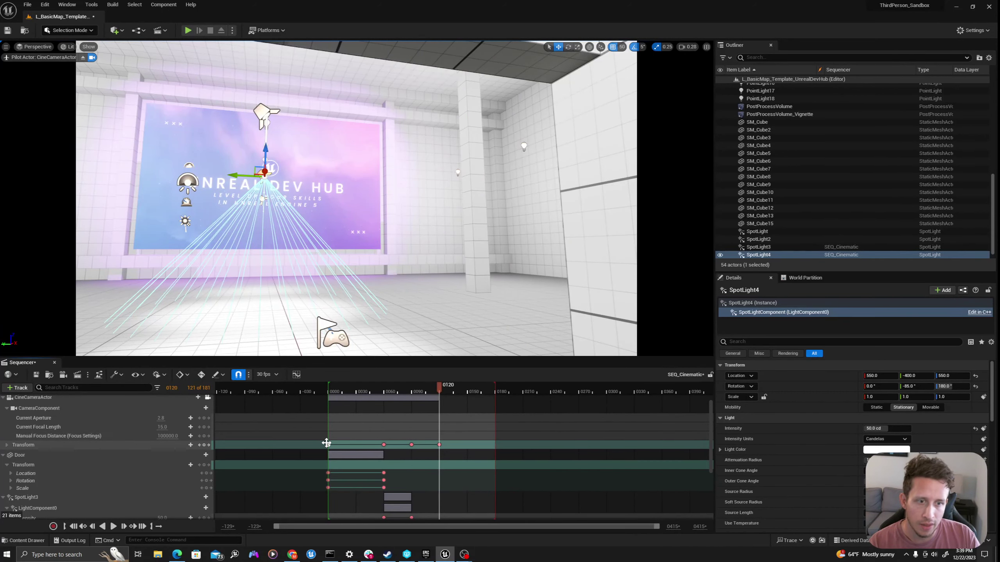
Copy the camera's frame 60 transform keyframe to frame 150 and play the sequence from the start
left_click(327, 443)
left_click_drag(380, 445, 468, 447)
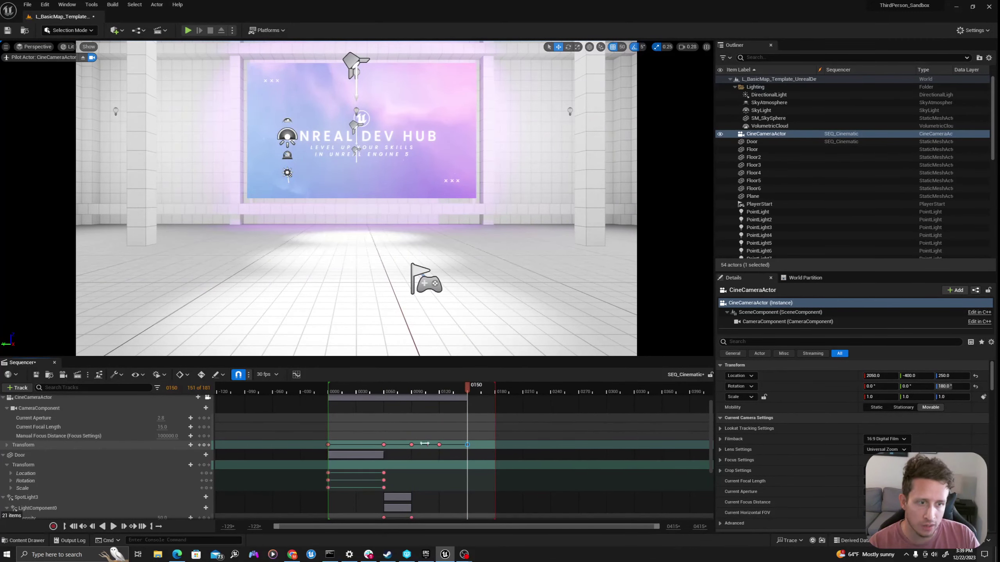
left_click_drag(390, 385, 327, 395)
key("space")
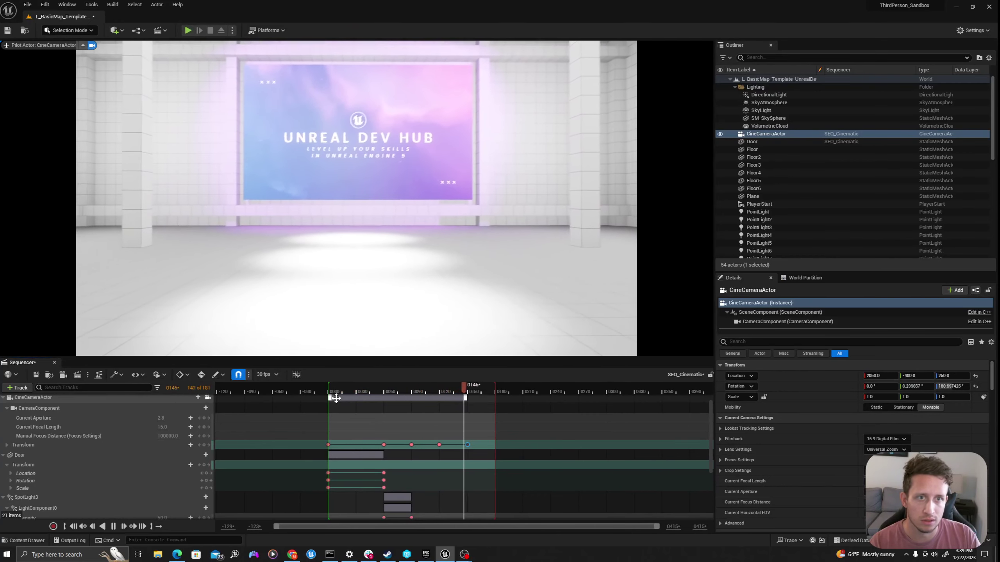
scroll(411, 449, "up", 3)
key("space")
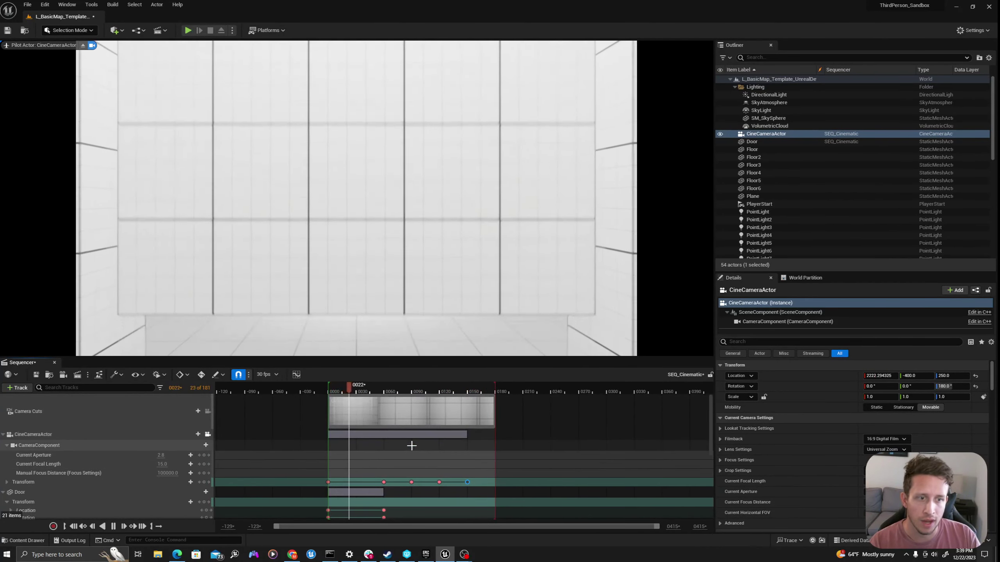
Stop playback, select the Camera Cuts track and toggle its Can Blend option to allow shot blending
left_click(430, 417)
left_click(41, 411)
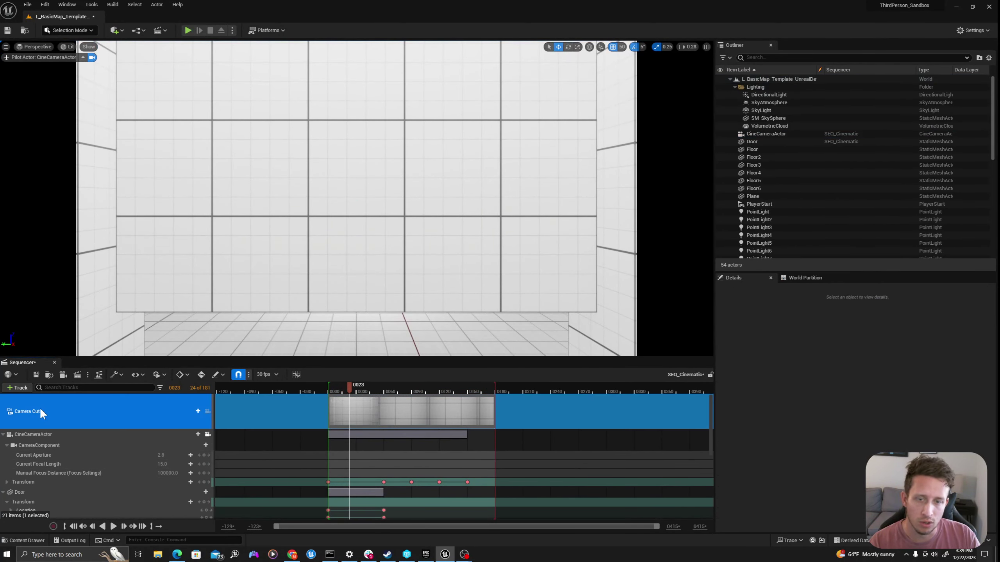
right_click(41, 417)
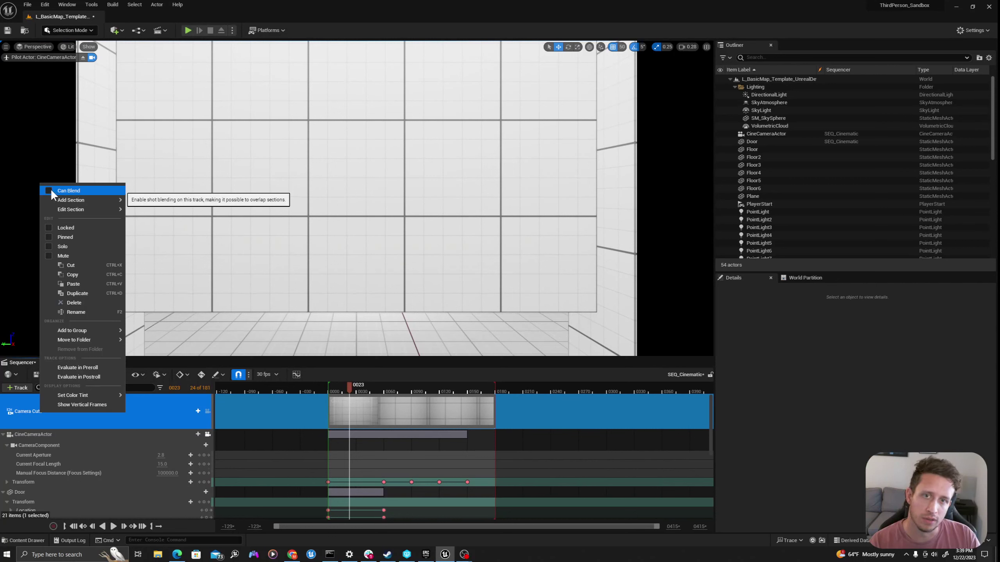
left_click(148, 403)
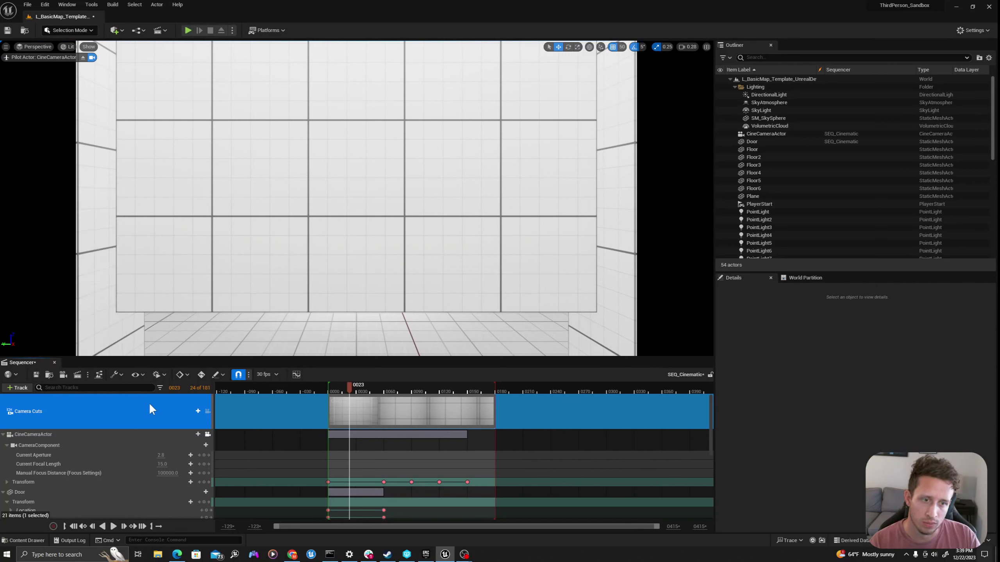
right_click(57, 405)
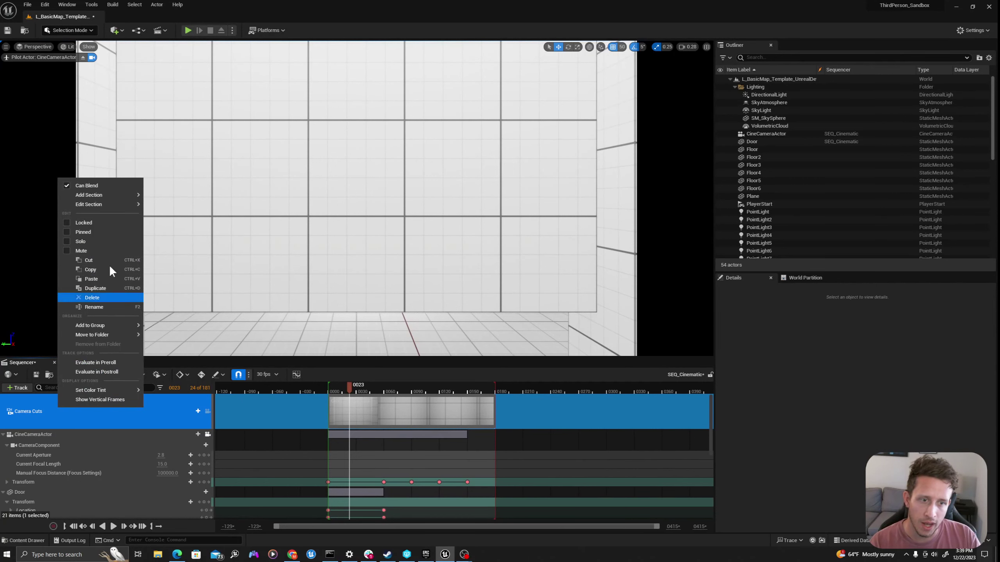
left_click(97, 186)
left_click(96, 187)
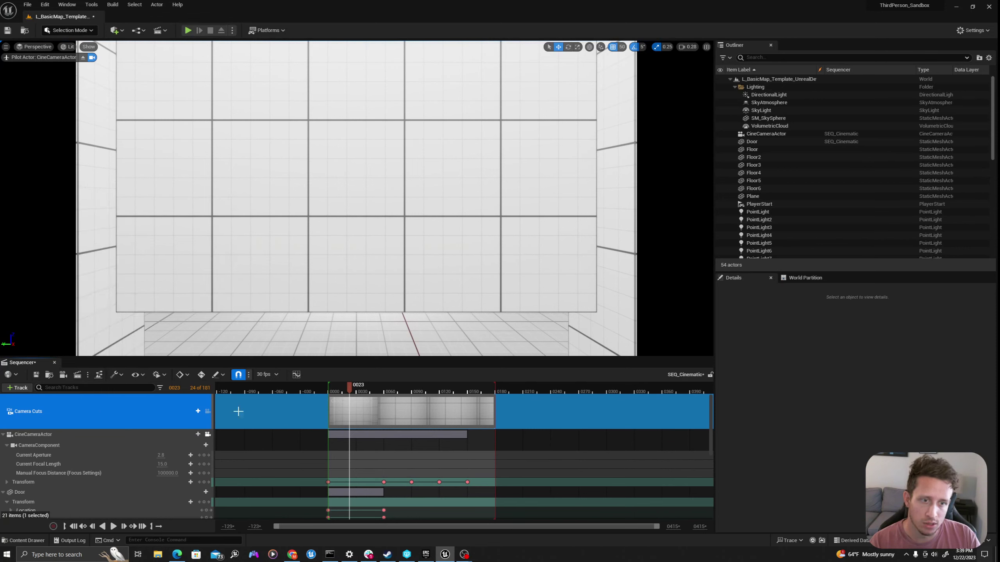
right_click(165, 411)
left_click(177, 186)
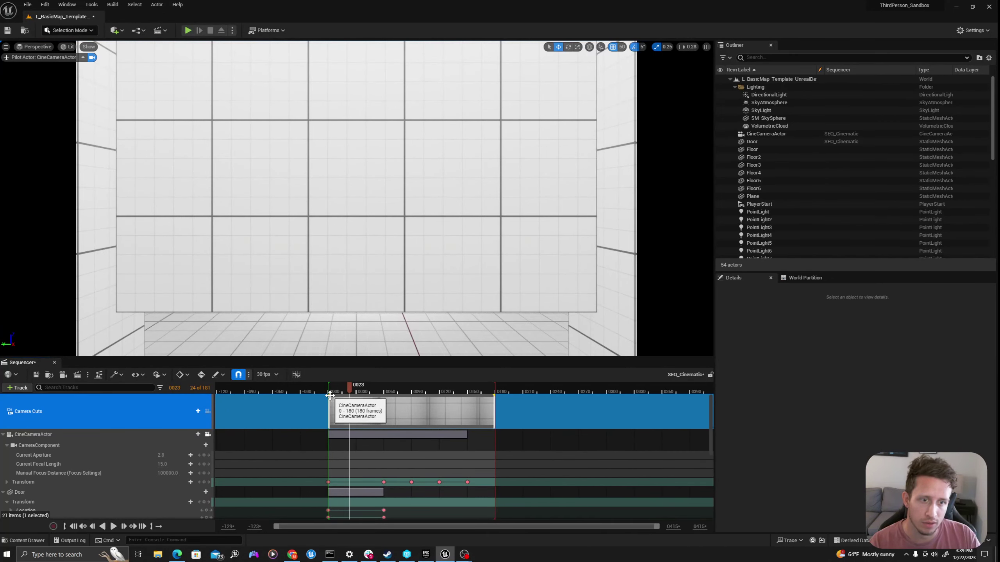
Ease the camera cut in over frames 0 to 30 and ease it out from frame 150 to frame 180
scroll(318, 395, "up", 2, "ctrl")
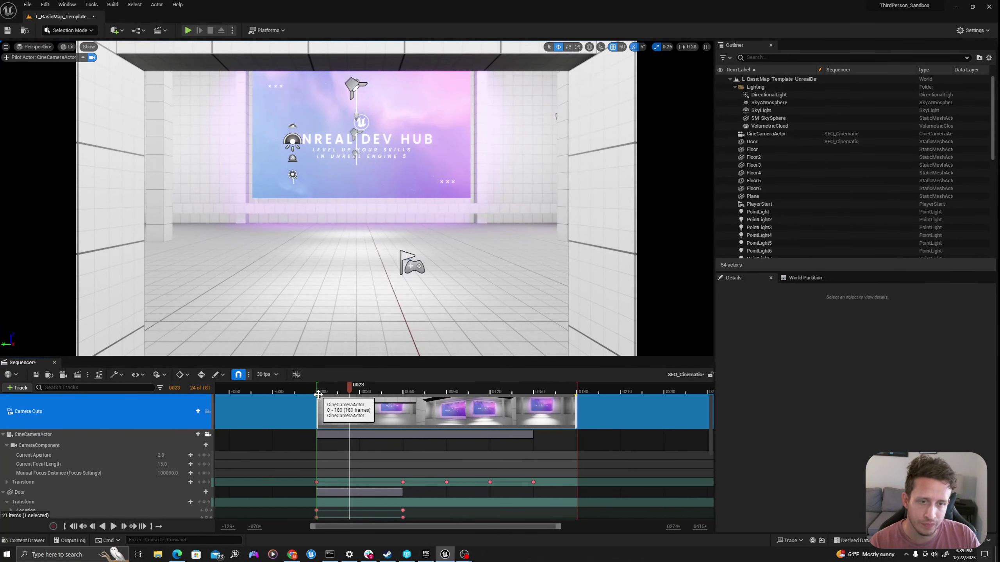
left_click_drag(317, 394, 351, 405)
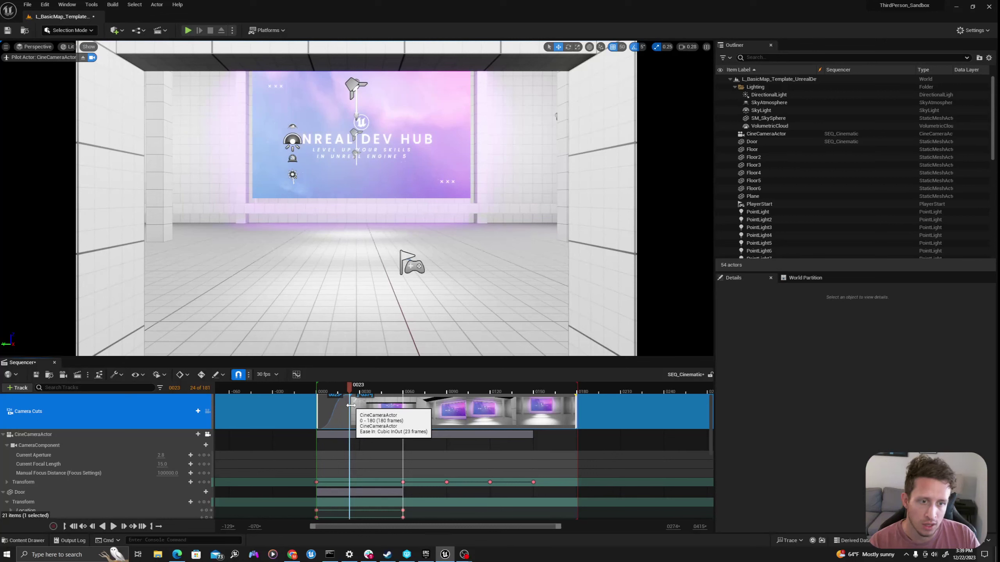
left_click_drag(351, 405, 361, 405)
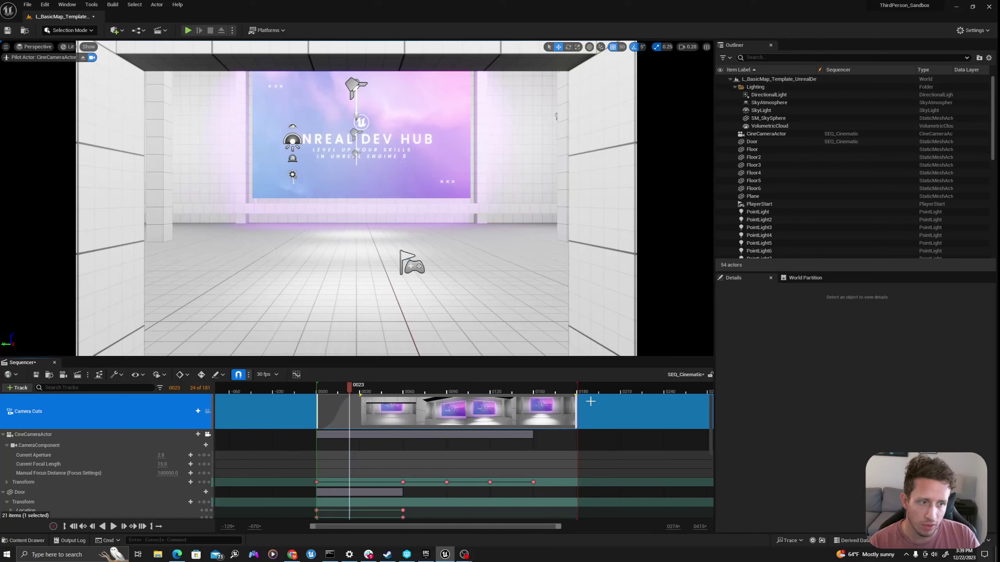
left_click_drag(577, 392, 533, 411)
Save the level sequence and scrub to about frame 161 to preview the camera blend from a freely moved viewpoint
right_click_drag(486, 284, 427, 277)
key("w")
key("w")
scroll(348, 352, "up", 4)
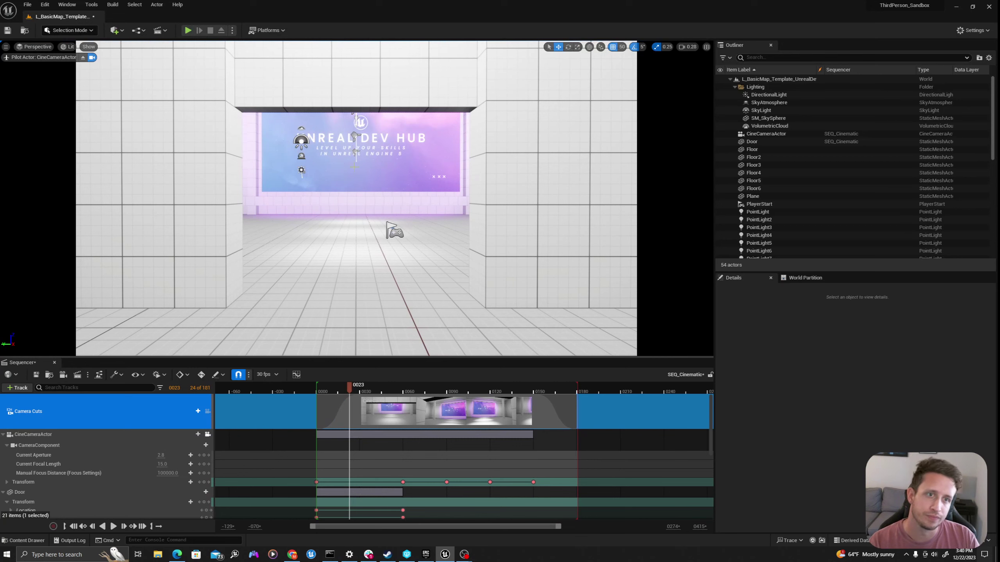
scroll(335, 199, "down", 2)
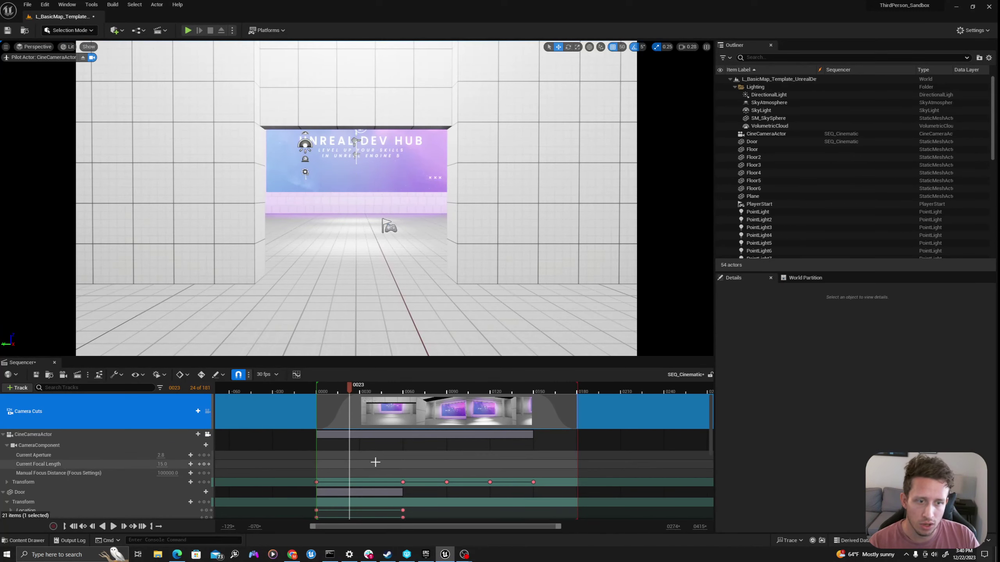
scroll(375, 462, "down", 3, "ctrl")
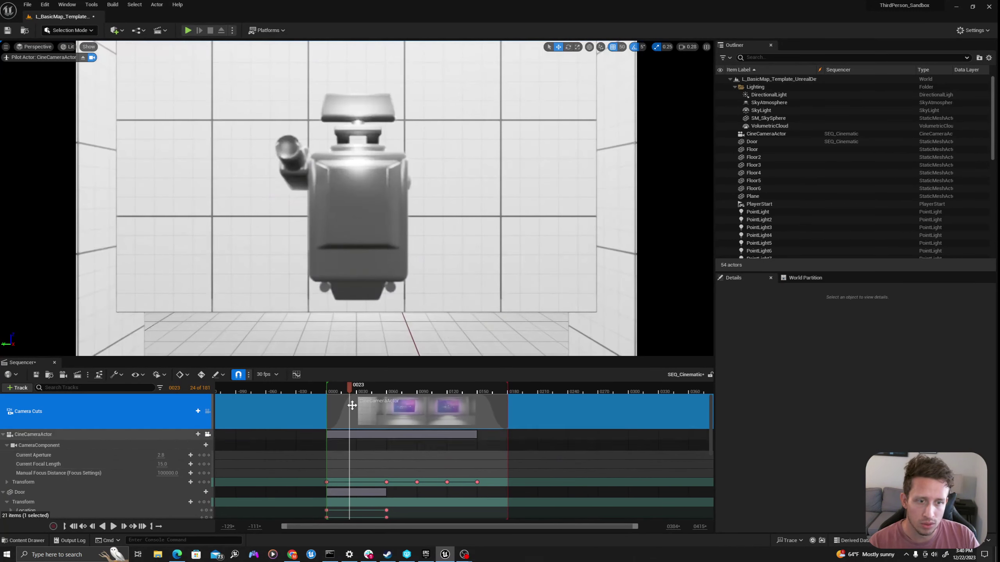
left_click(35, 375)
right_click_drag(367, 216, 410, 379)
left_click_drag(341, 392, 488, 410)
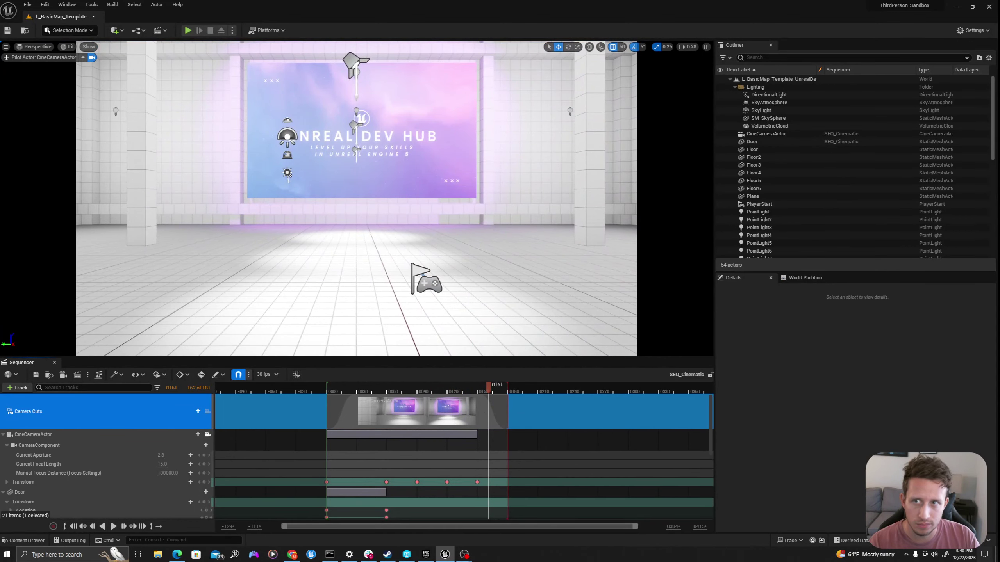
Open the BP_SequenceTrigger blueprint from the LevelSequences folder, widen its component list and show the Event Graph
right_click_drag(419, 241, 415, 244)
key("ctrl+space")
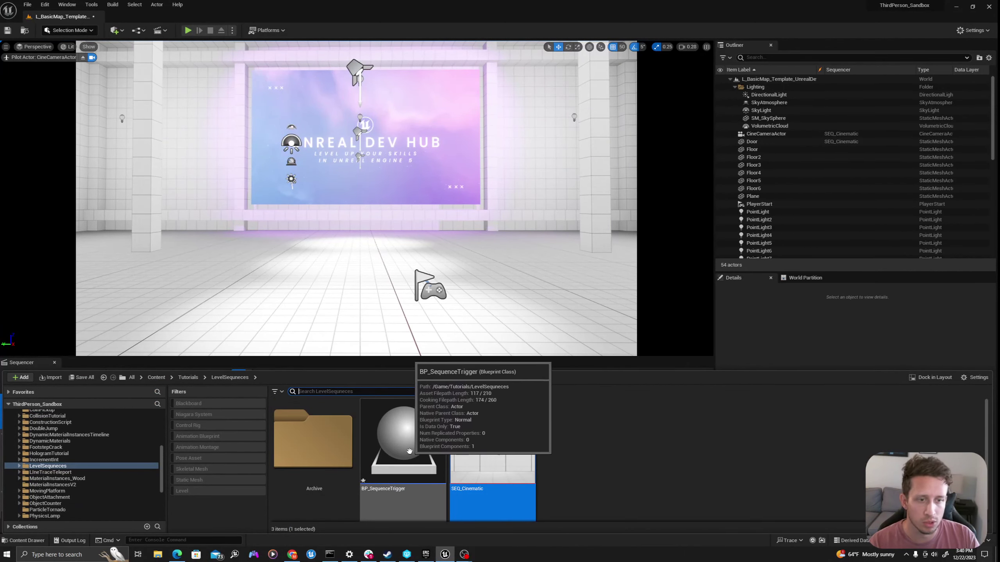
double_click(420, 457)
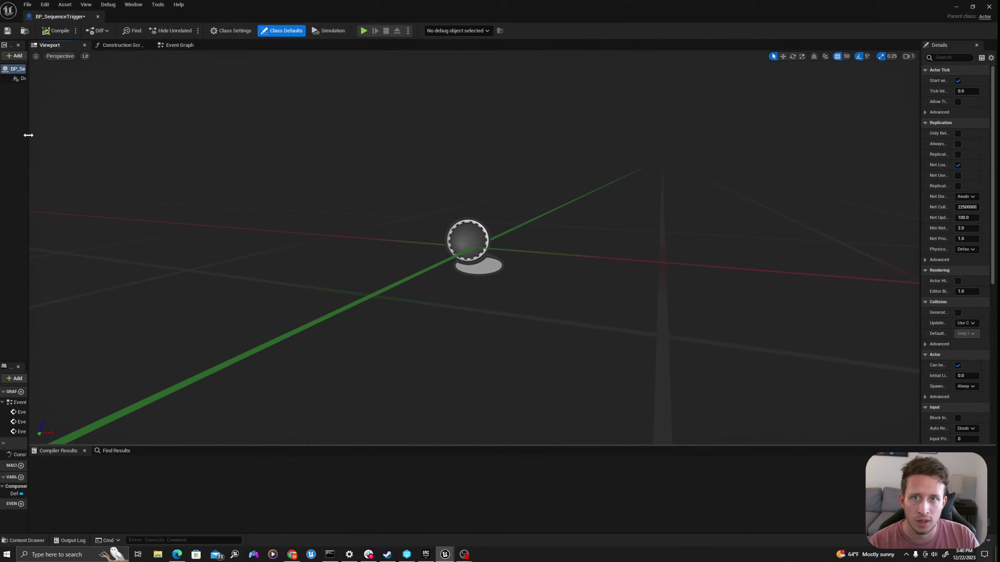
left_click_drag(28, 135, 144, 136)
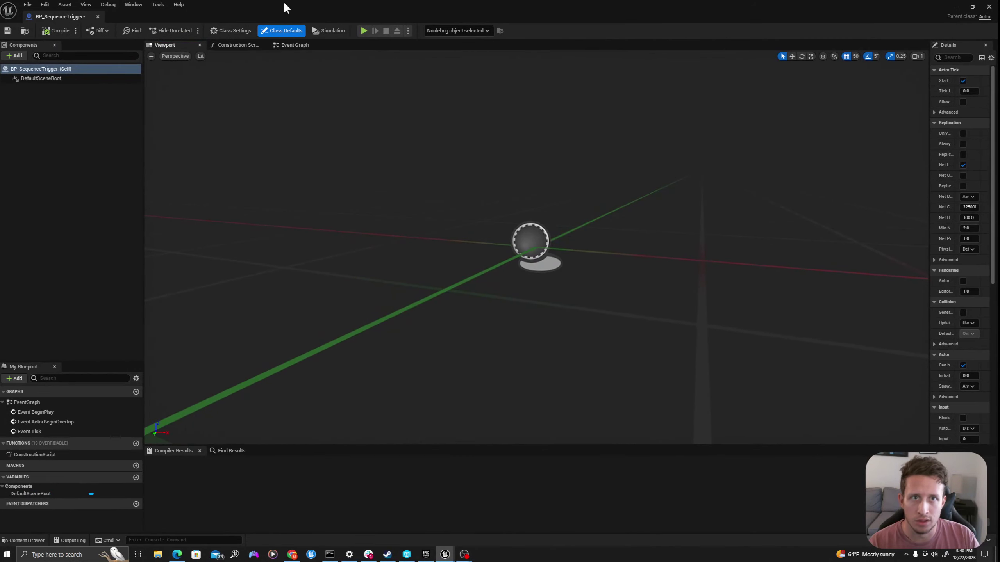
left_click(290, 44)
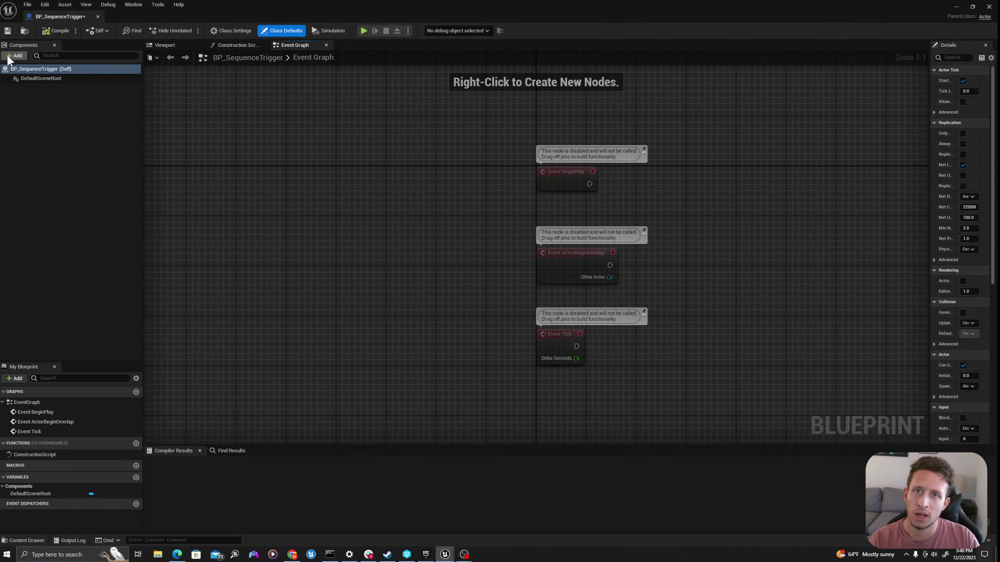
Delete the three default event nodes from the Event Graph
right_click_drag(545, 170, 387, 151)
left_click_drag(484, 124, 302, 385)
key("Delete")
right_click_drag(442, 223, 399, 214)
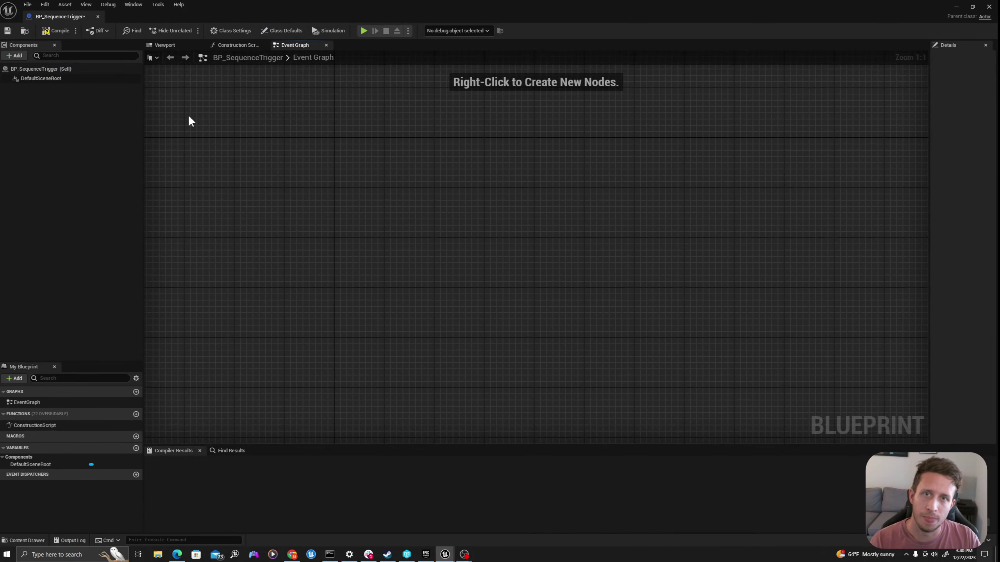
Add a box collision component named Box and create its OnComponentBeginOverlap event
left_click(17, 55)
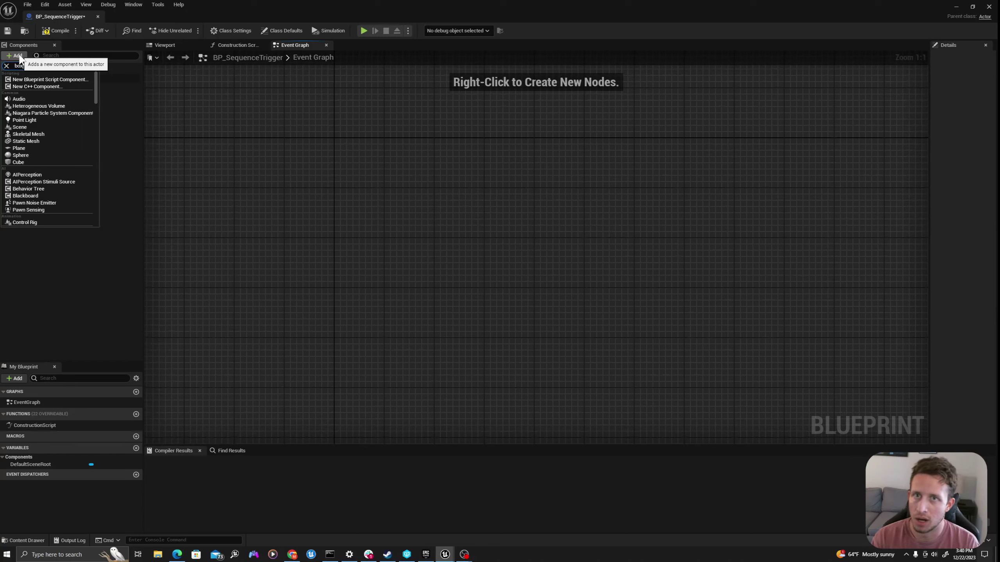
left_click(39, 80)
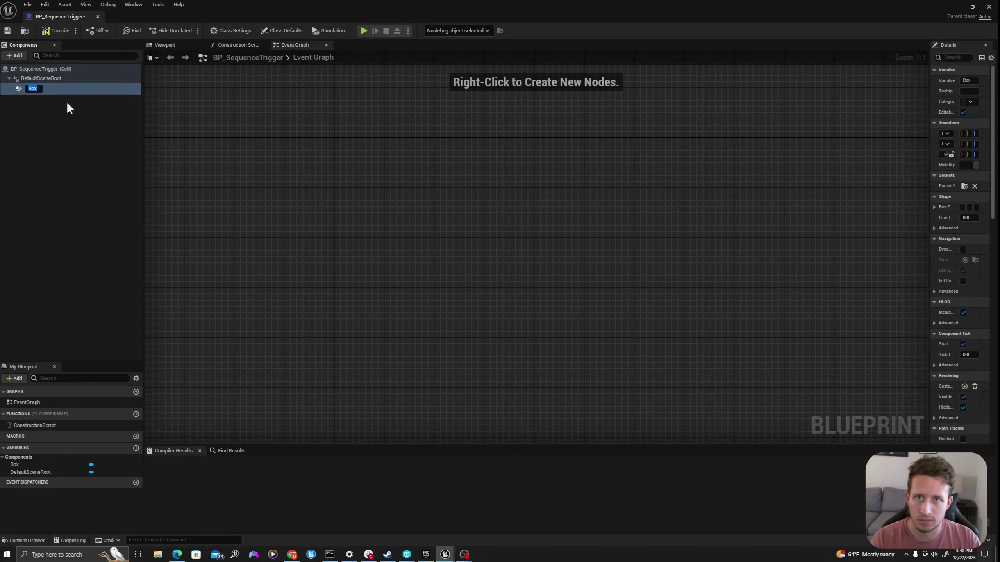
right_click(31, 87)
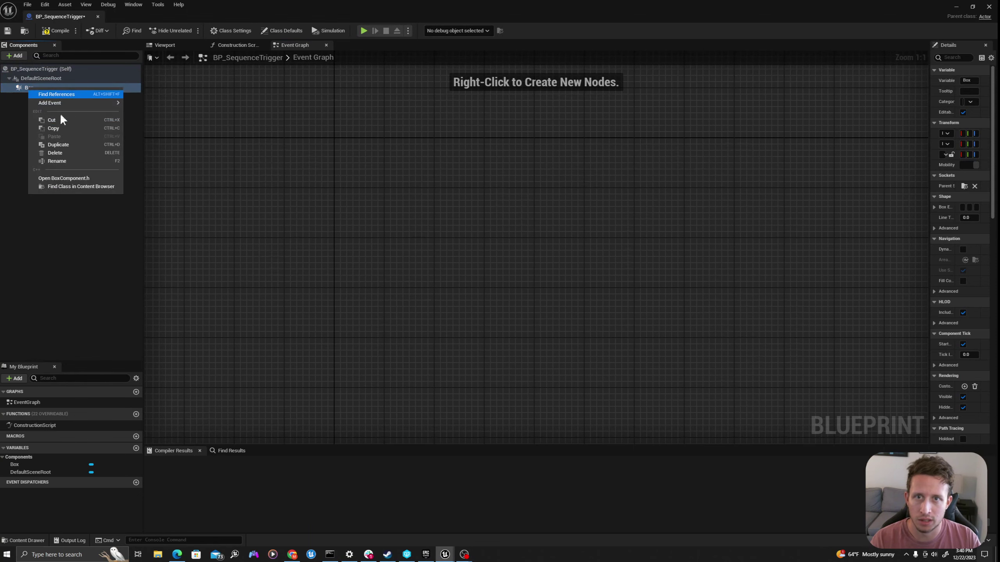
mouse_move(61, 105)
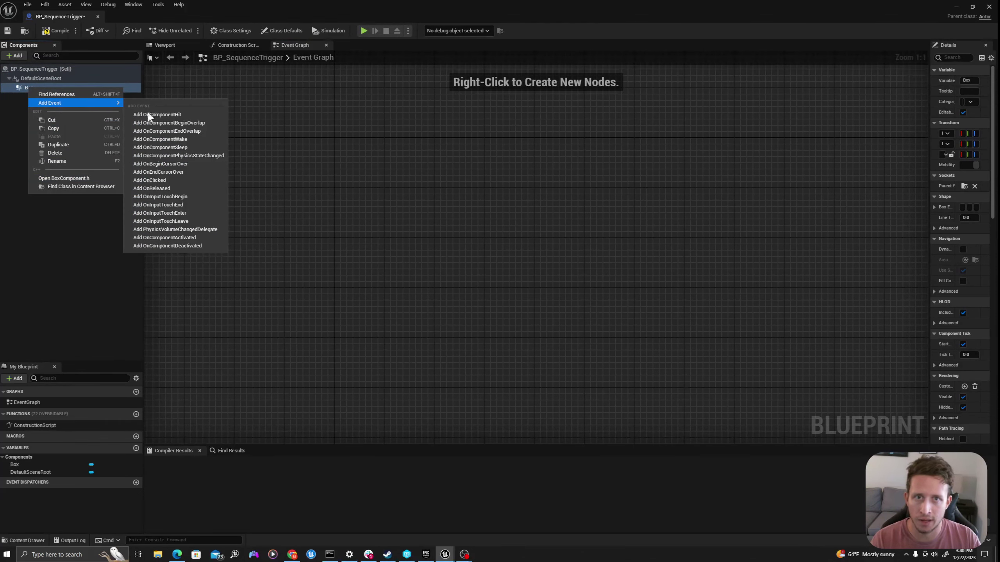
left_click(150, 122)
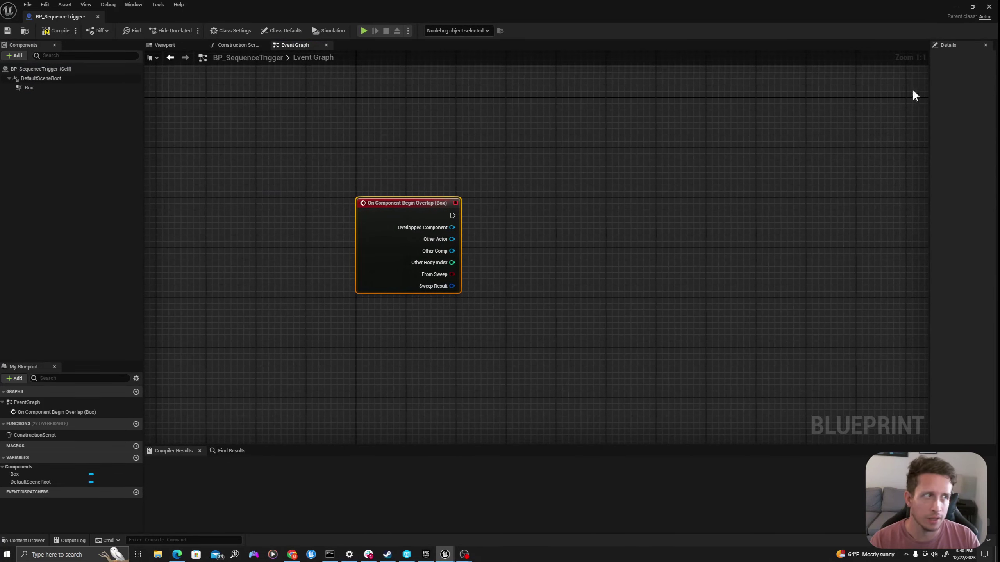
Widen the property area and filter the Box component's details by "collisio" to examine its collision settings
left_click_drag(930, 91, 834, 91)
right_click_drag(543, 132, 435, 132)
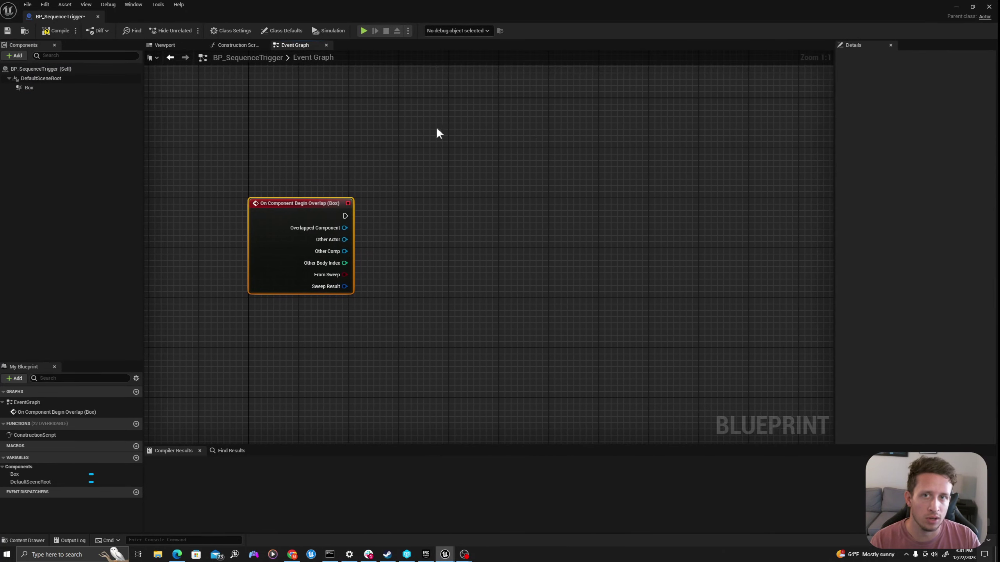
left_click(56, 90)
left_click(879, 59)
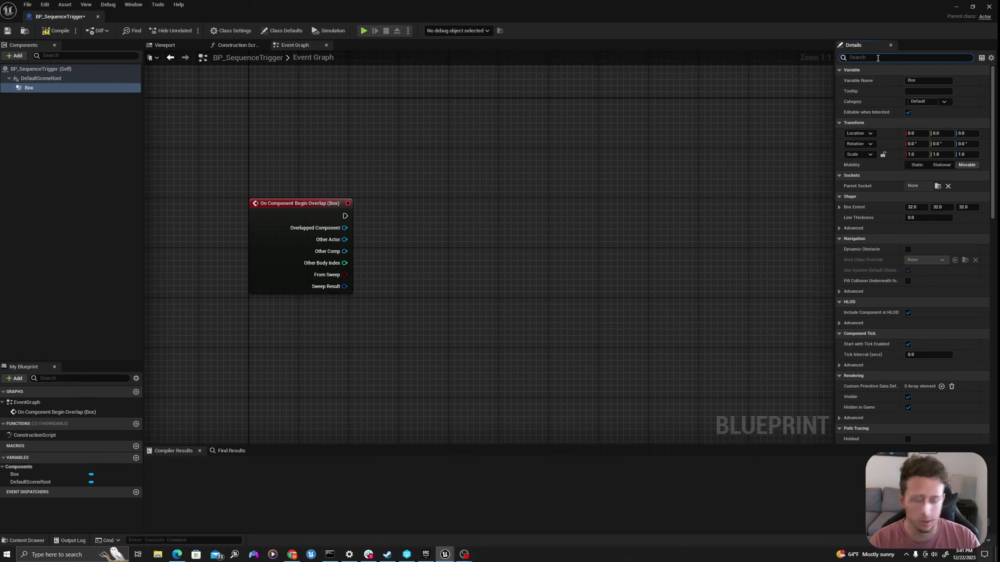
type("collisio")
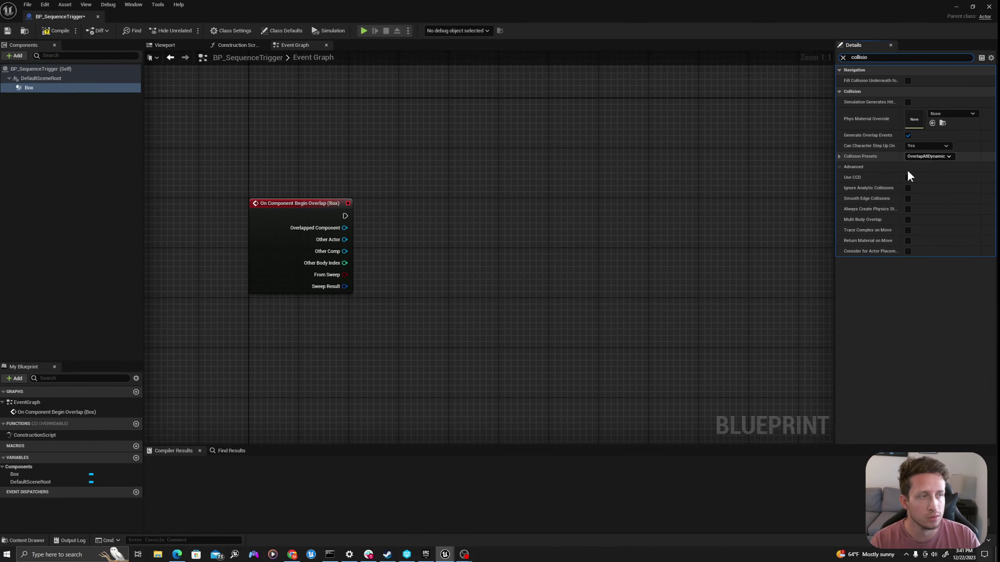
Add a Cast To Character node from the overlap event's Other Actor and place it beside the event
right_click_drag(471, 219, 382, 135)
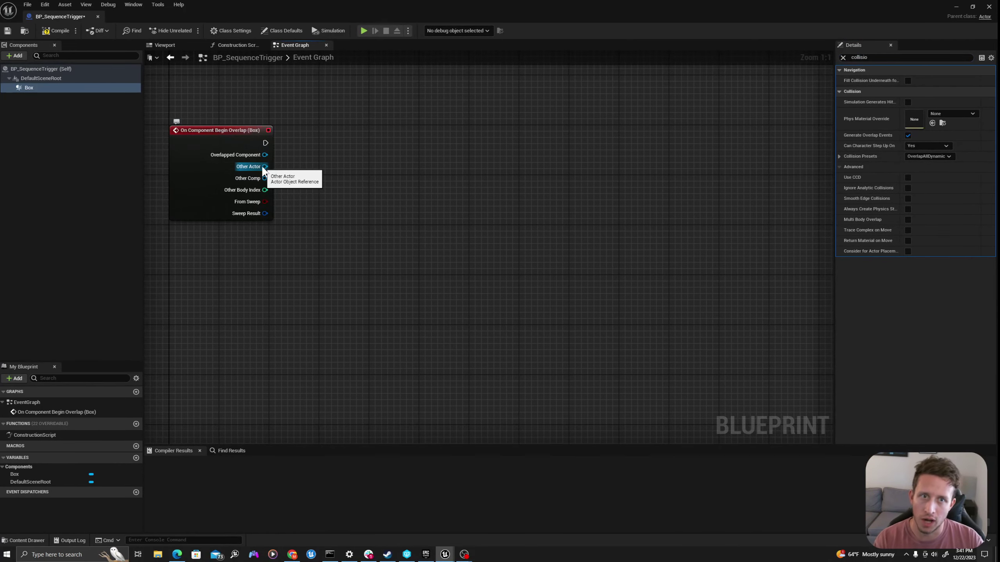
left_click_drag(258, 170, 286, 157)
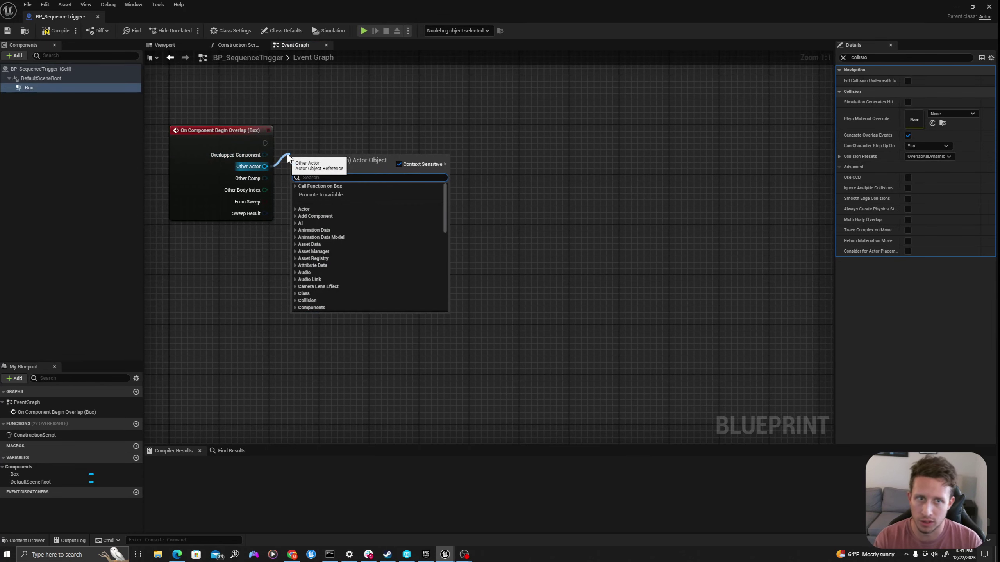
type("cast to character")
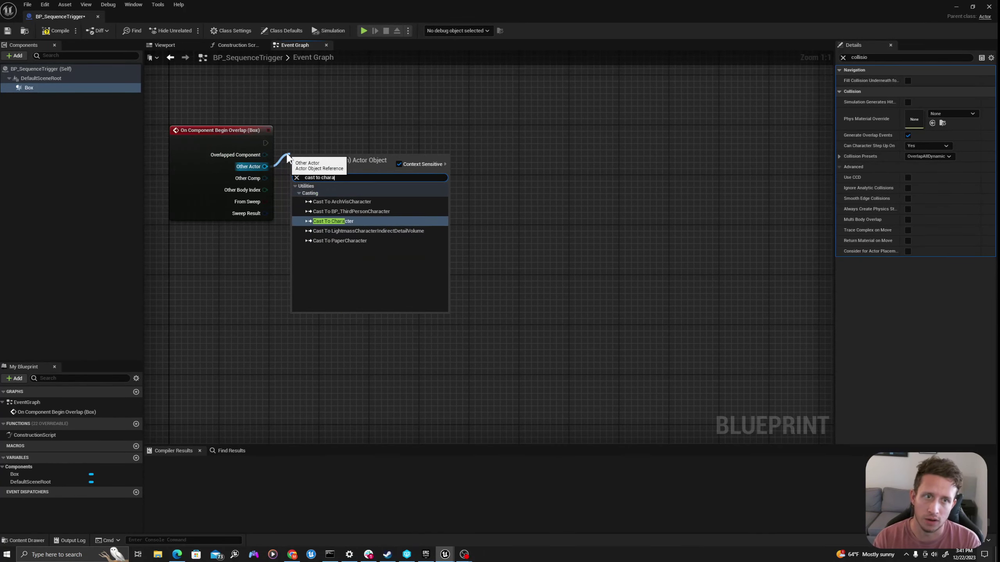
key("Return")
left_click_drag(330, 175, 336, 150)
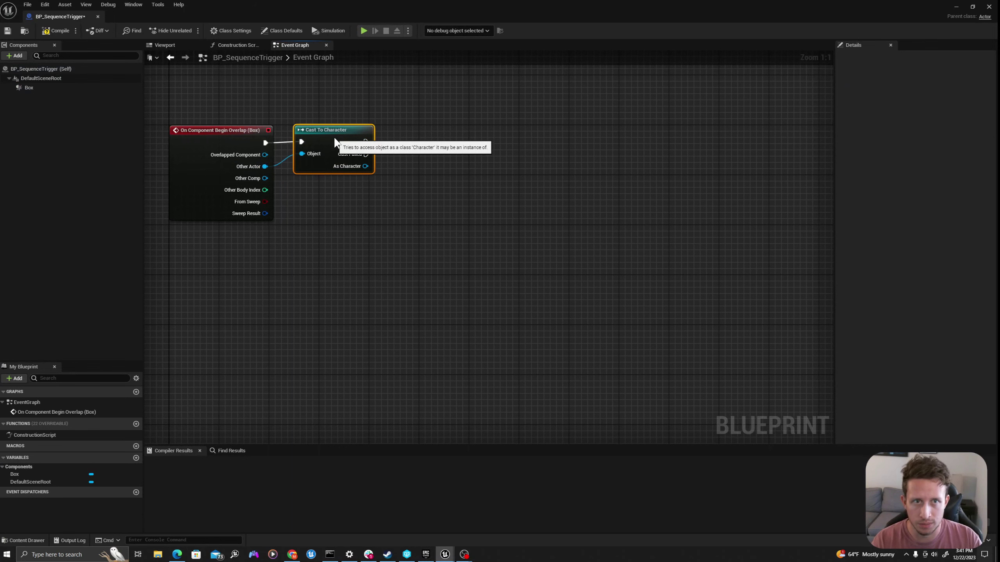
left_click(339, 193)
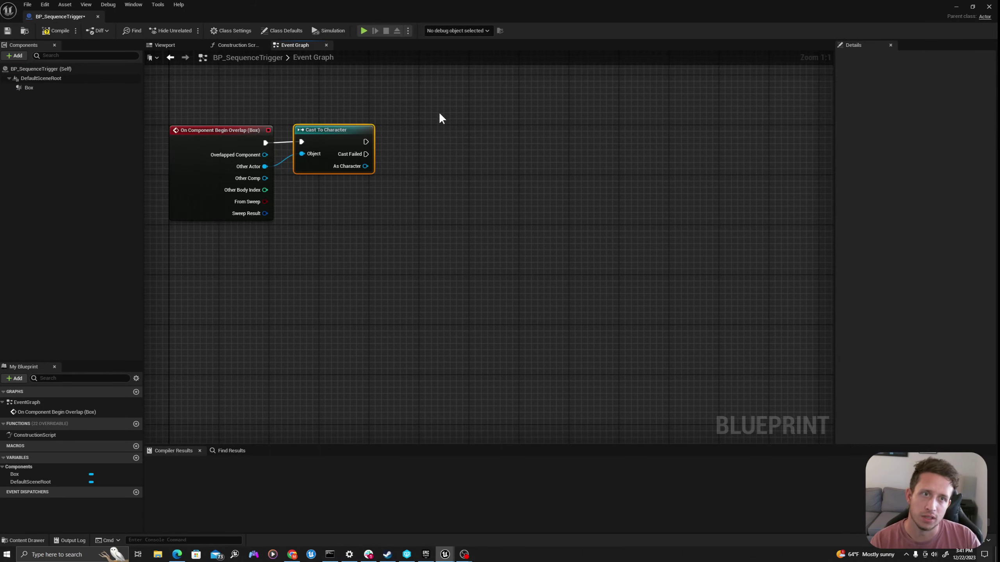
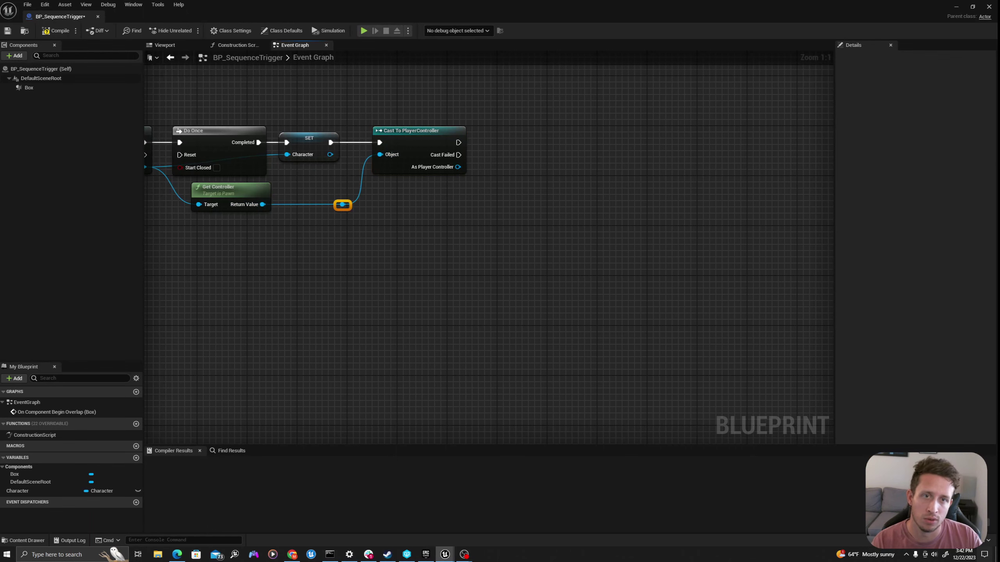
Promote the As Player Controller output of the Cast To PlayerController node to a variable named Controller
right_click_drag(346, 241, 373, 252)
right_click_drag(504, 156, 484, 171)
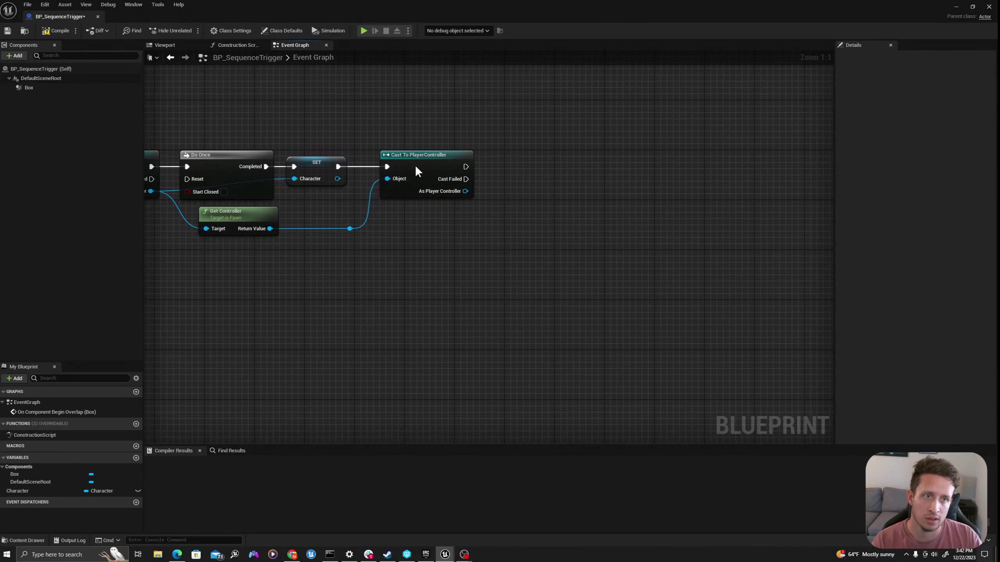
left_click(414, 166)
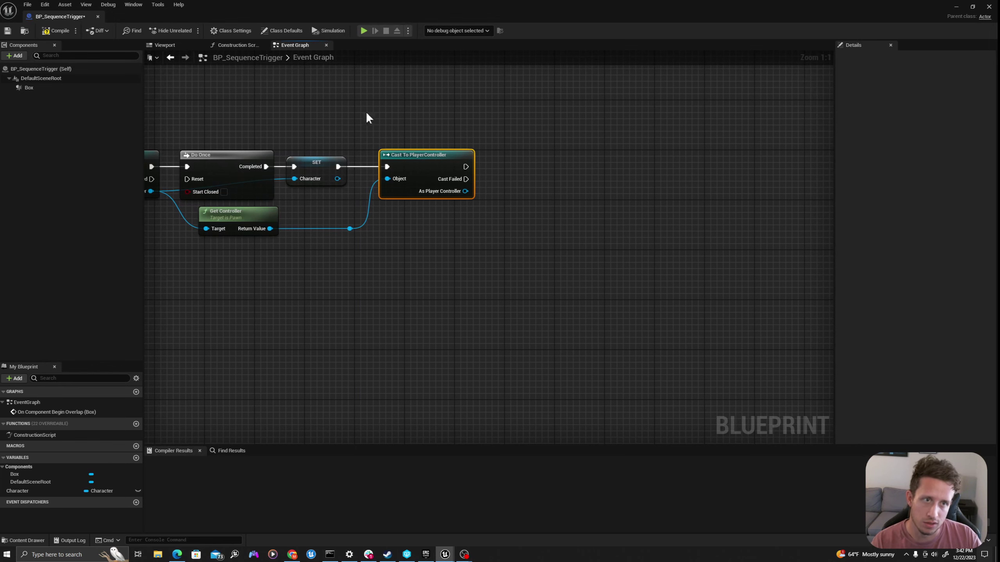
right_click_drag(551, 245, 494, 247)
left_click(283, 260)
right_click_drag(451, 191, 345, 182)
left_click_drag(301, 184, 349, 194)
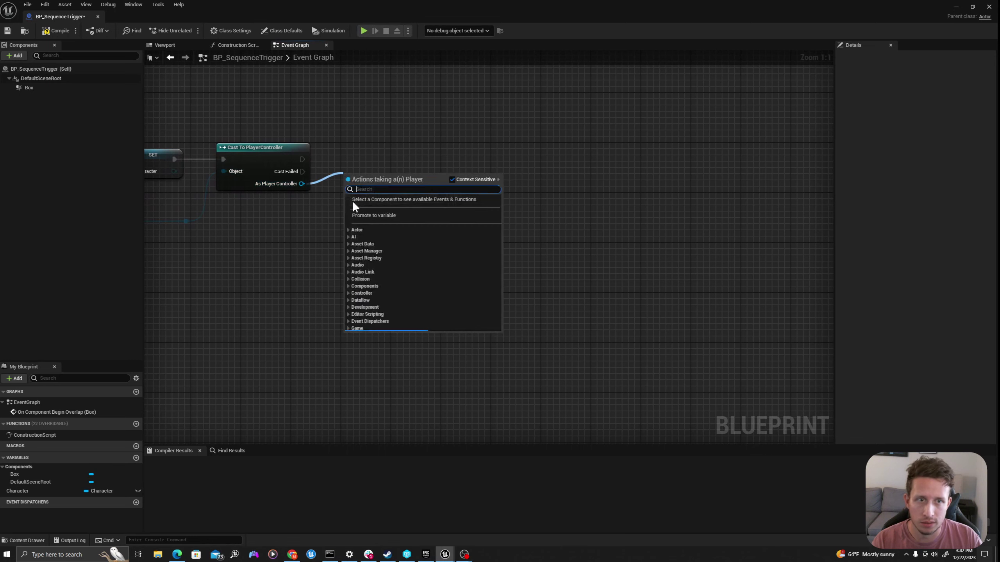
left_click(360, 219)
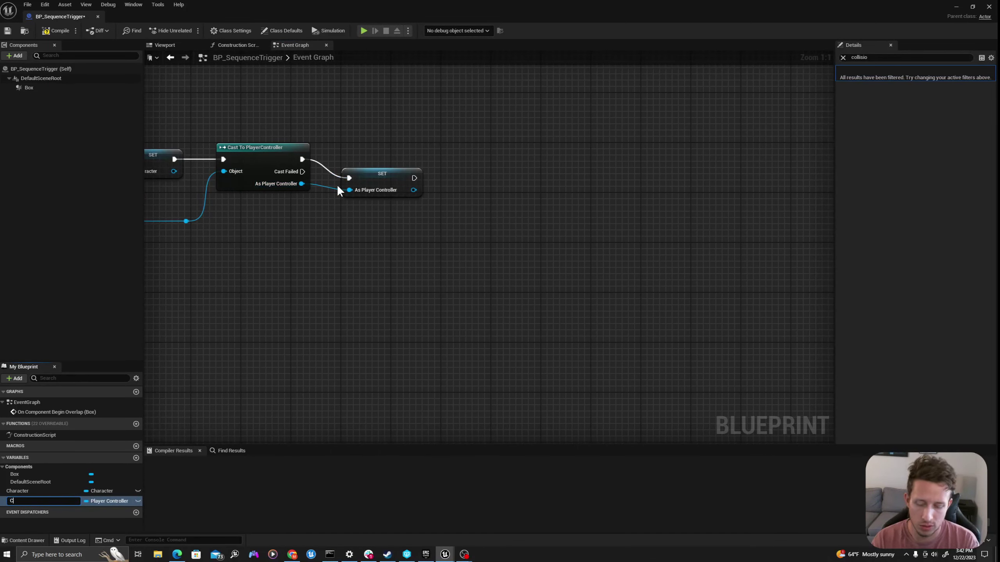
type("Controller")
key("Return")
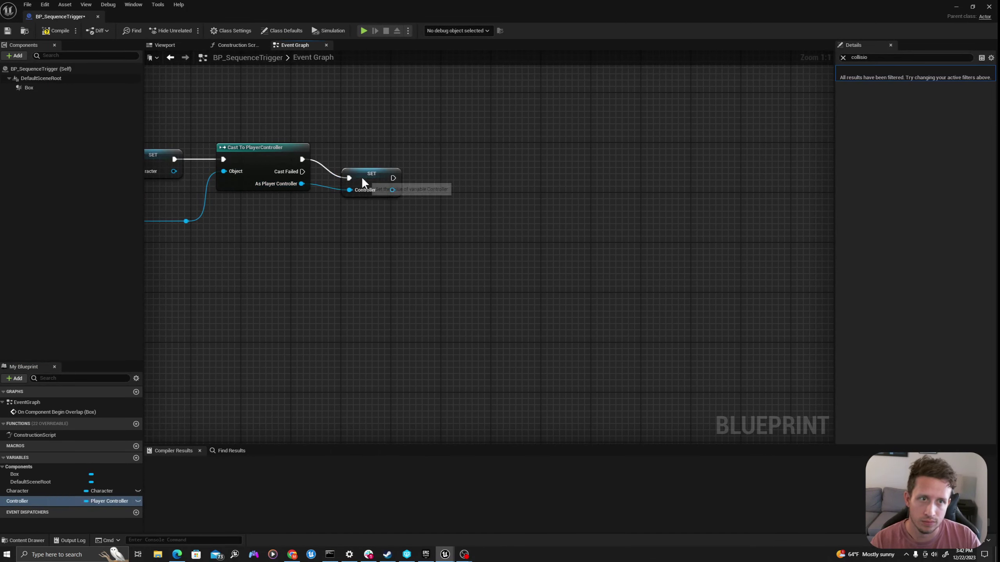
Align the Set Controller node with the Cast To PlayerController node and save the blueprint
left_click_drag(361, 182, 349, 163)
left_click(7, 31)
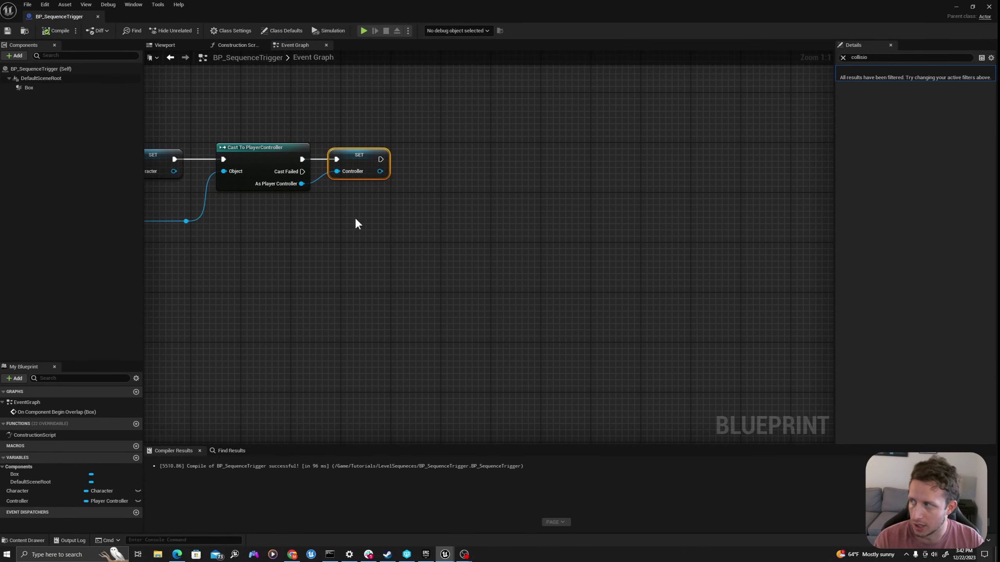
right_click_drag(472, 196, 451, 195)
left_click(448, 196)
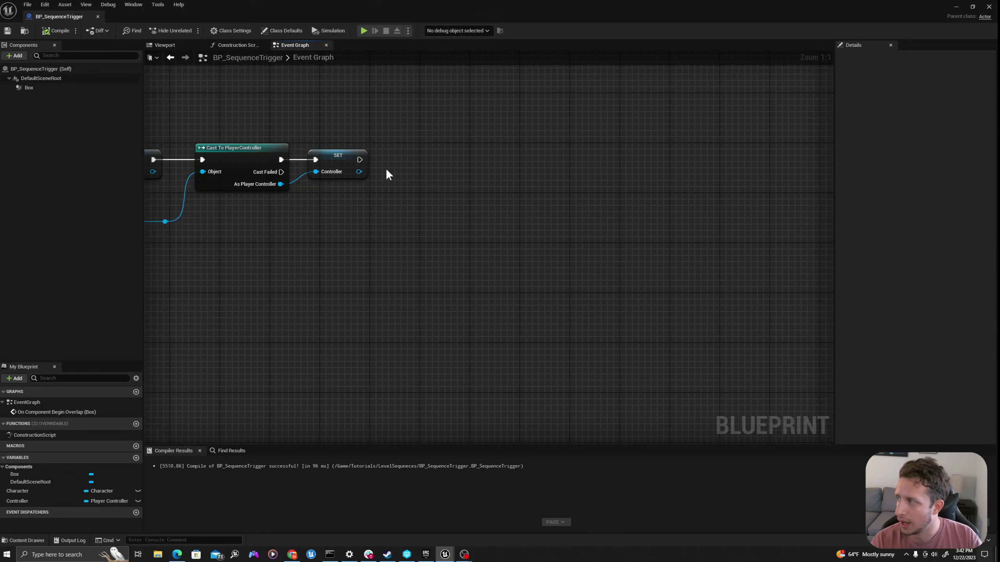
Add a Disable Input node below the cast, using the Set Character node's output as its target
right_click_drag(264, 206, 330, 200)
right_click_drag(205, 204, 235, 201)
left_click_drag(248, 165, 356, 235)
type("disable int")
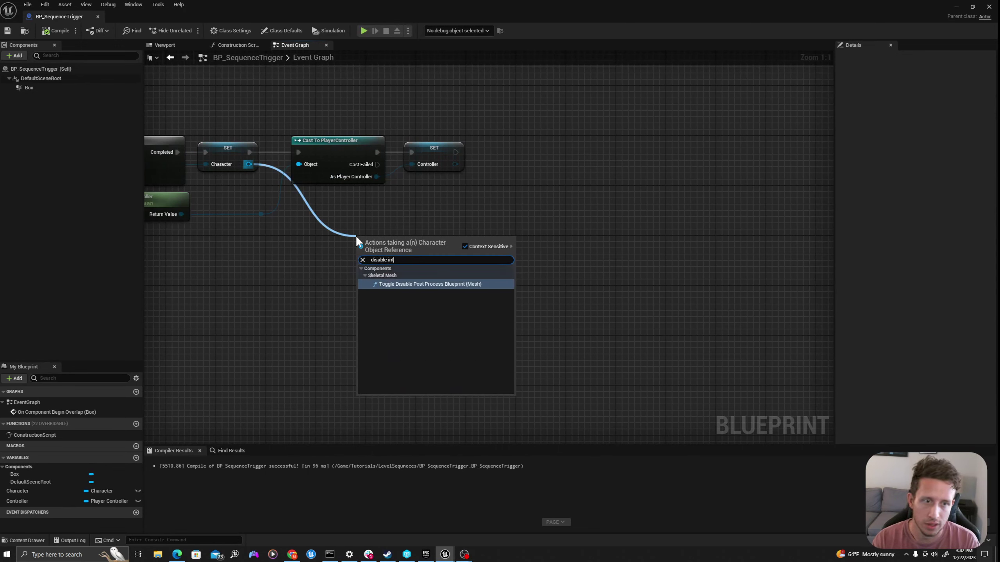
key("BackSpace")
key("Return")
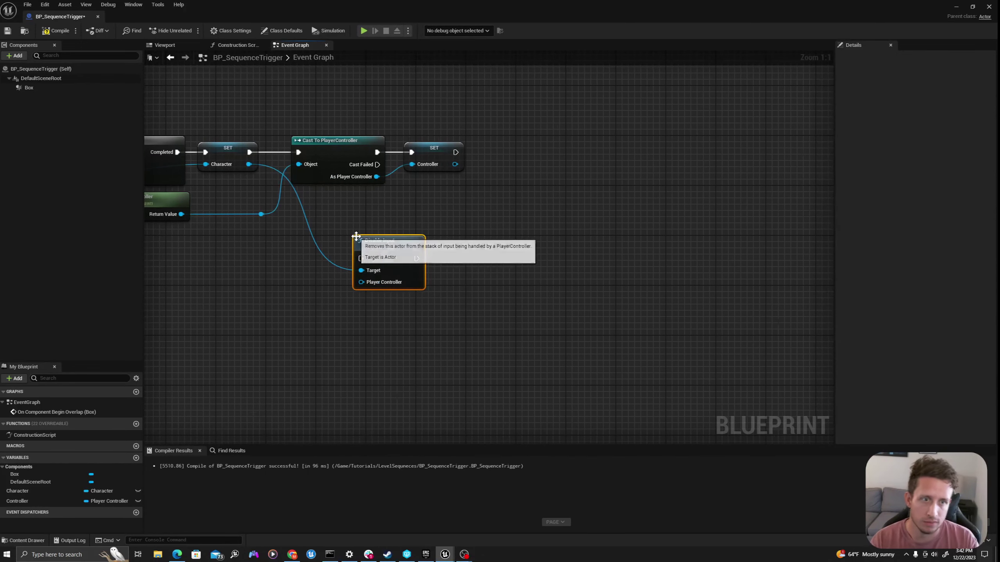
Place the Disable Input node beside the Set Controller node and connect it to run after that node
left_click_drag(378, 239, 538, 143)
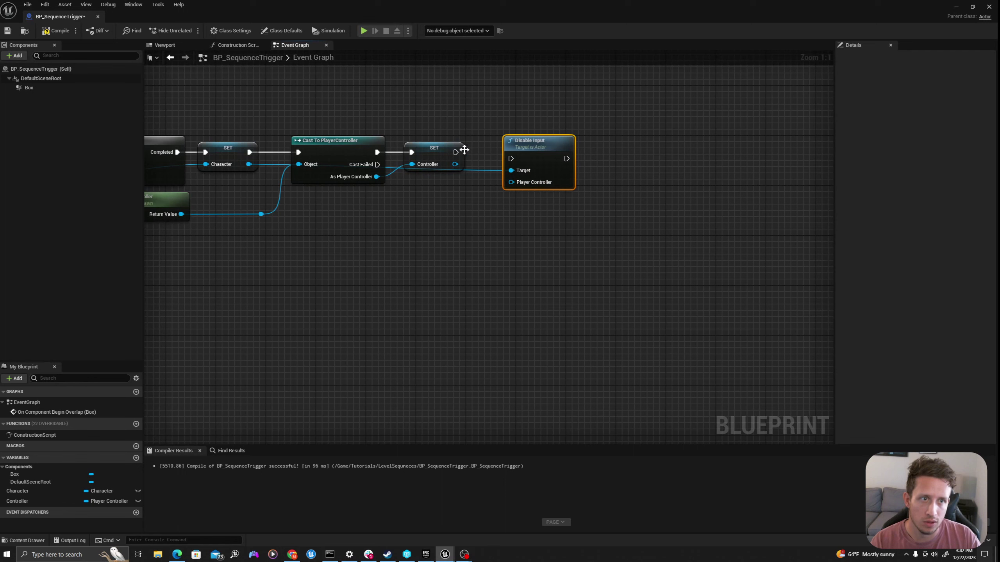
left_click_drag(455, 151, 511, 158)
left_click(440, 228)
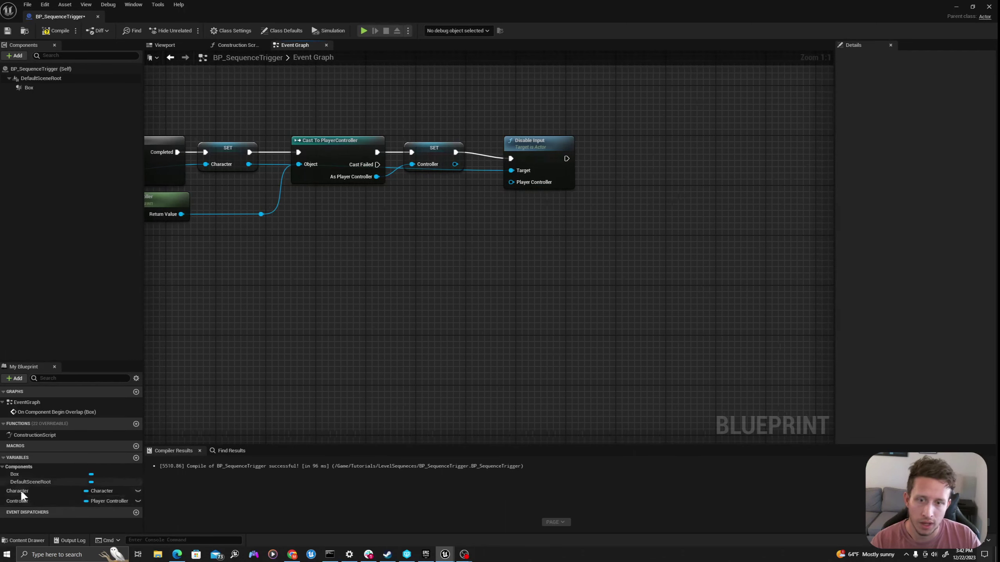
Feed Disable Input's Target and Player Controller from Character and Controller variable getters, align the node, and save the blueprint
left_click_drag(17, 491, 413, 228)
left_click_drag(517, 172, 565, 152)
left_click(513, 171, "alt")
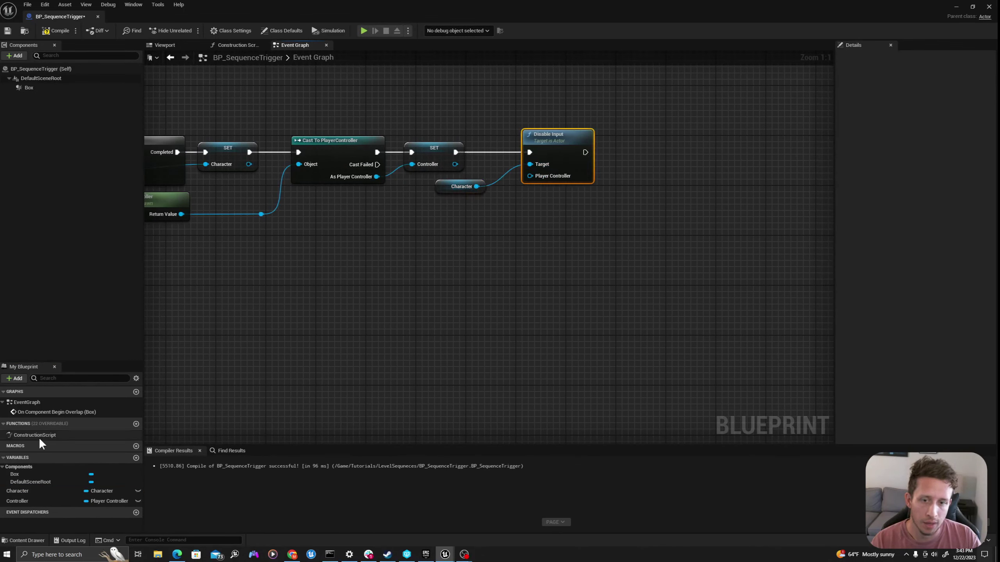
left_click_drag(22, 501, 530, 176)
key("ctrl+s")
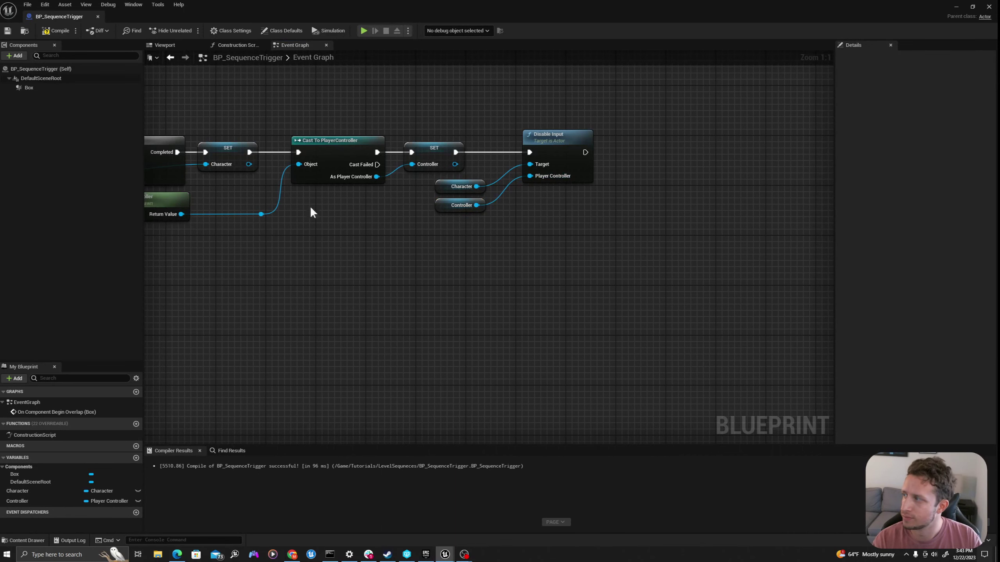
Add a Create Level Sequence Player node that runs after Disable Input
right_click_drag(492, 236, 296, 219)
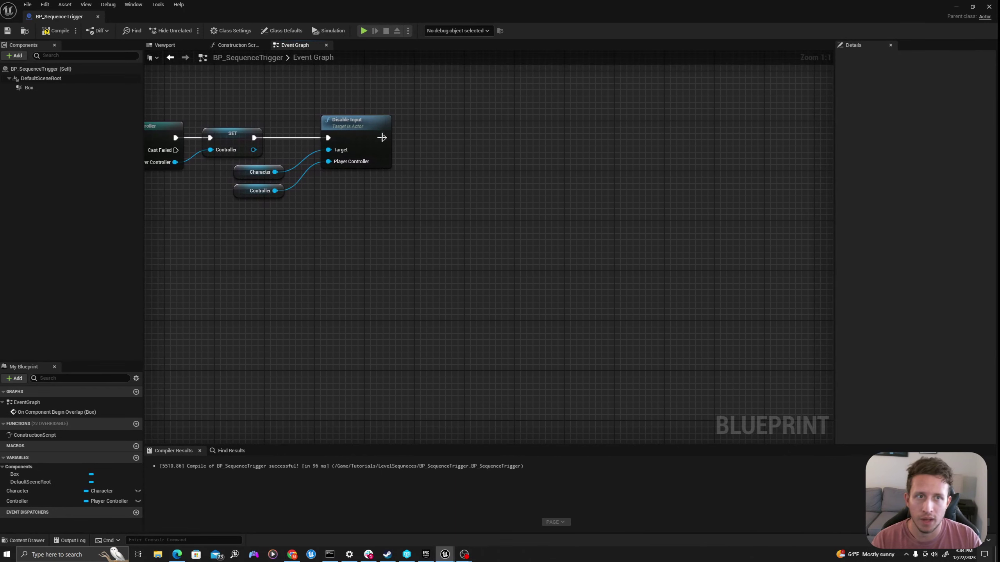
left_click_drag(382, 137, 512, 135)
type("create level")
key("Return")
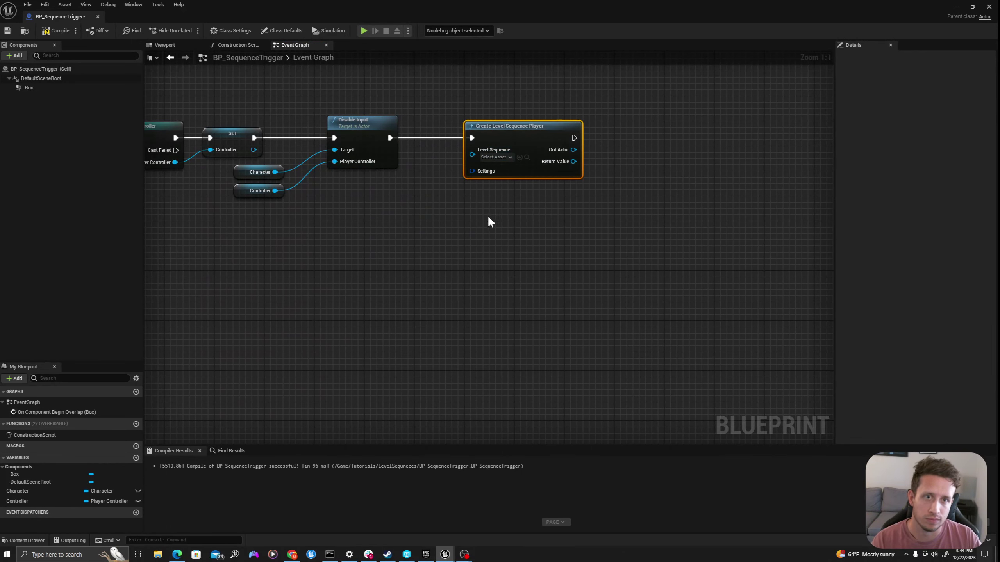
Assign SEQ_Cinematic as the Level Sequence of the Create Level Sequence Player node
right_click_drag(514, 223, 522, 239)
key("ctrl+space")
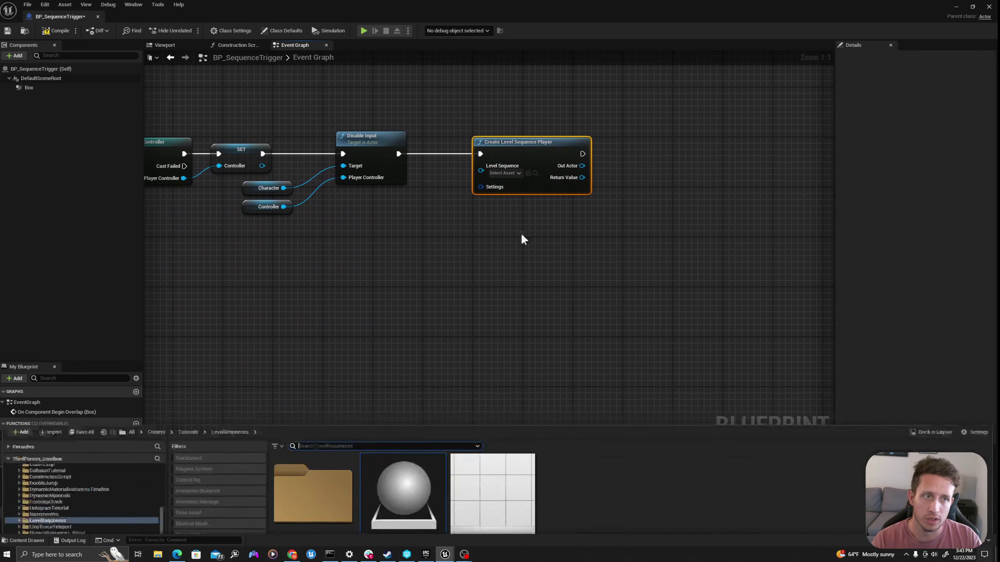
left_click(492, 437)
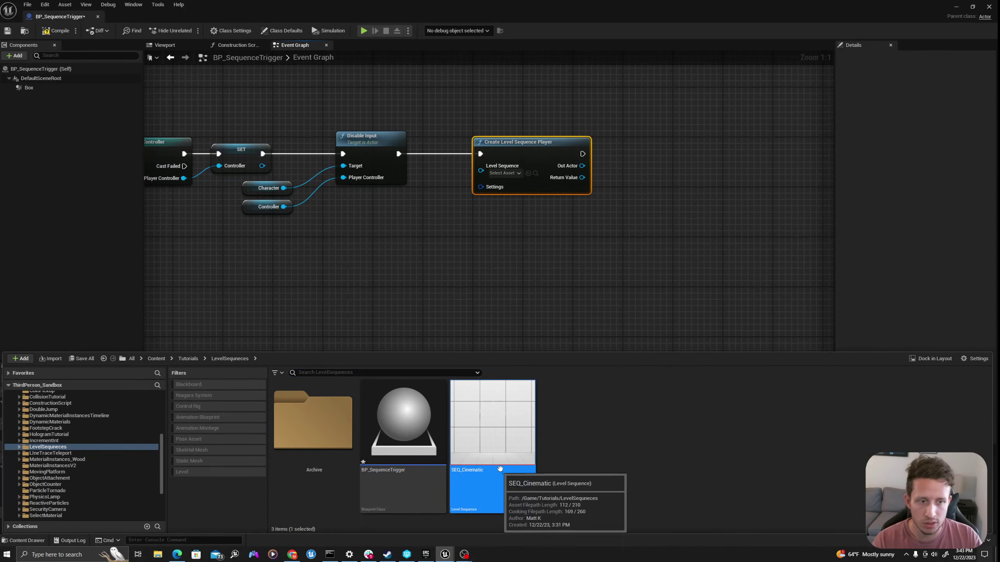
left_click(505, 174)
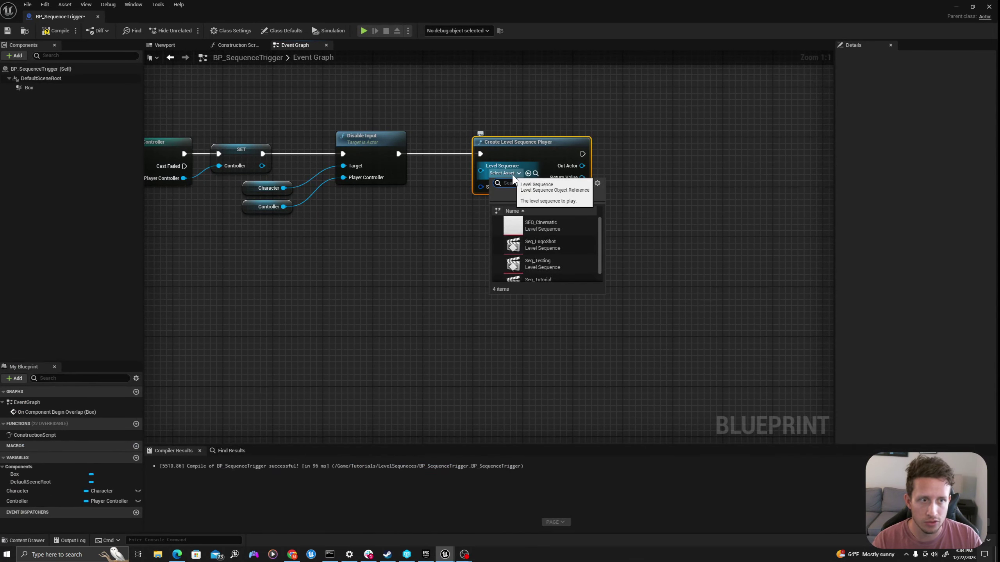
left_click(534, 176)
left_click(535, 174)
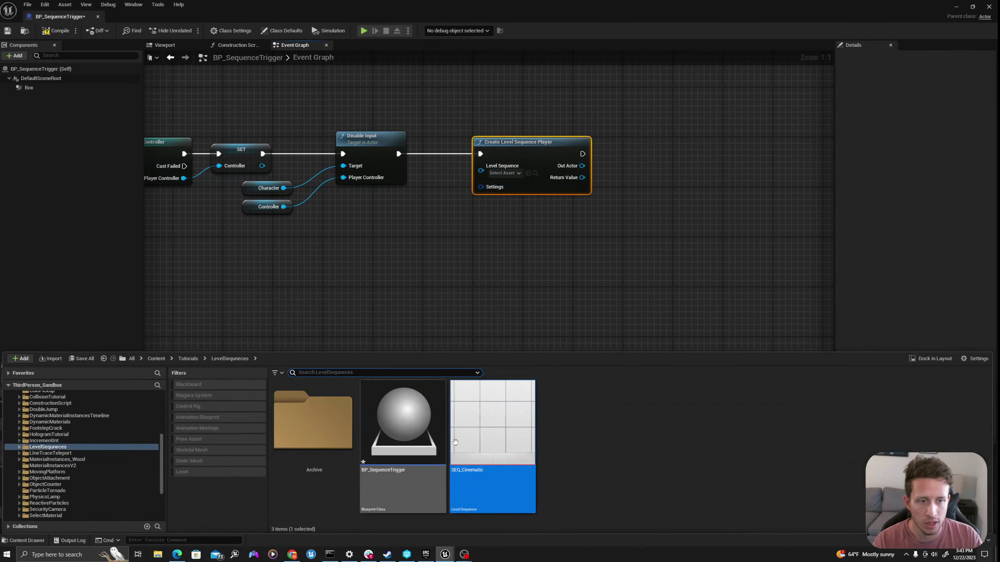
left_click(529, 175)
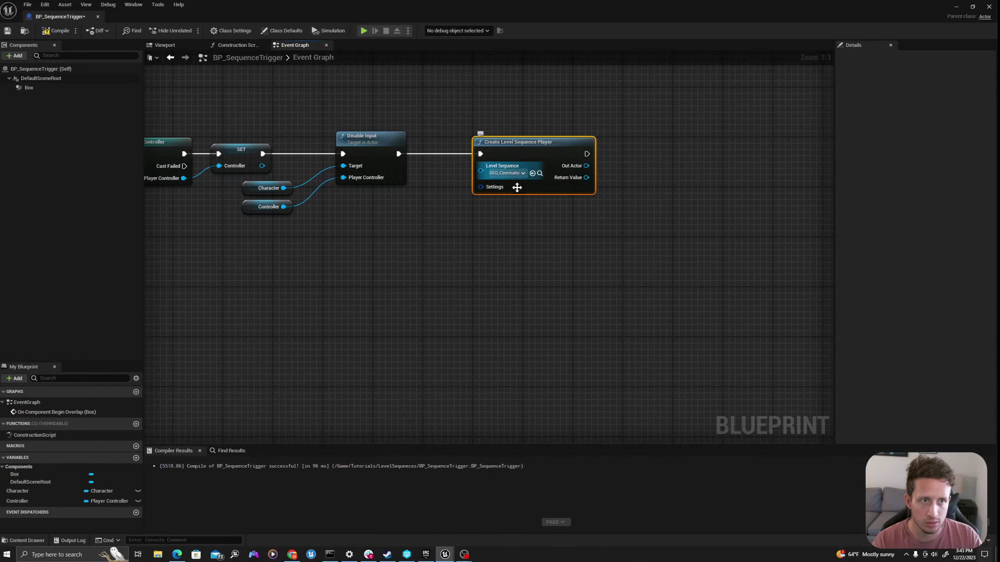
Add a Play node from the sequence player's Return Value and align it beside the Create Level Sequence Player node
right_click_drag(538, 203, 332, 240)
left_click_drag(346, 194, 417, 180)
type("play")
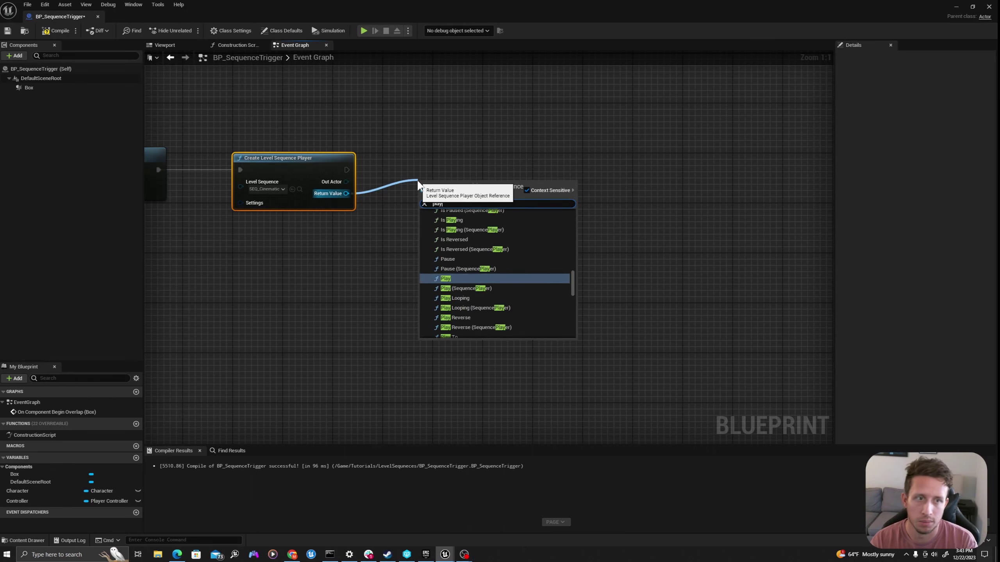
key("Return")
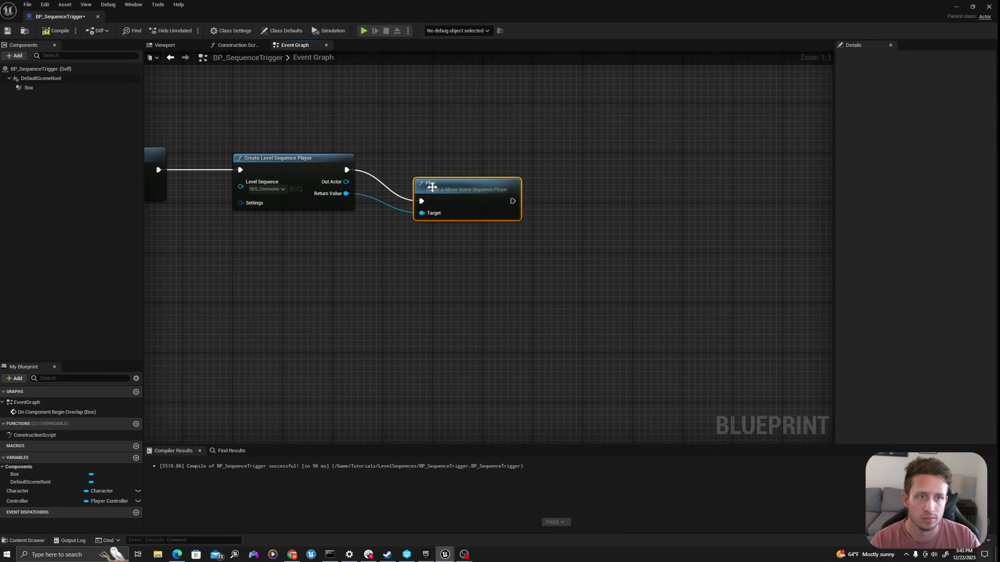
left_click_drag(432, 188, 413, 164)
right_click_drag(478, 187, 419, 175)
Add a Bind Event to On Finished node from the sequence player's Return Value and place it beside Play
left_click_drag(287, 182, 394, 190)
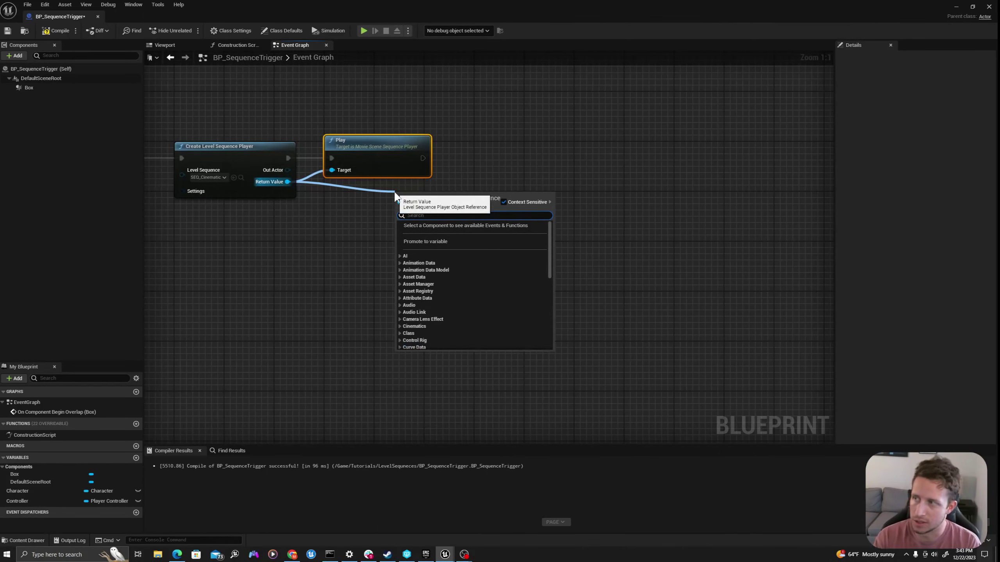
type("bind event to on")
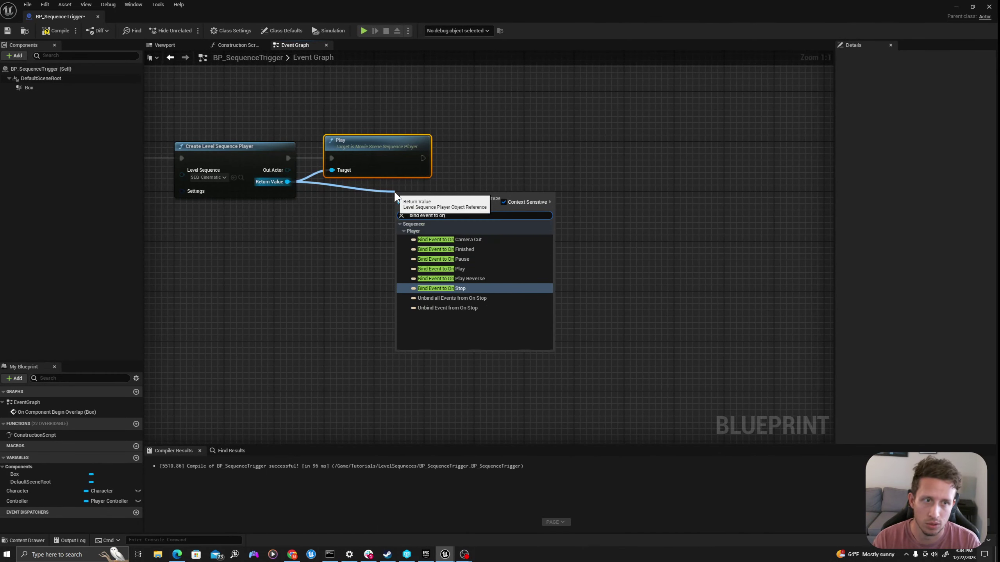
type("fin")
key("Return")
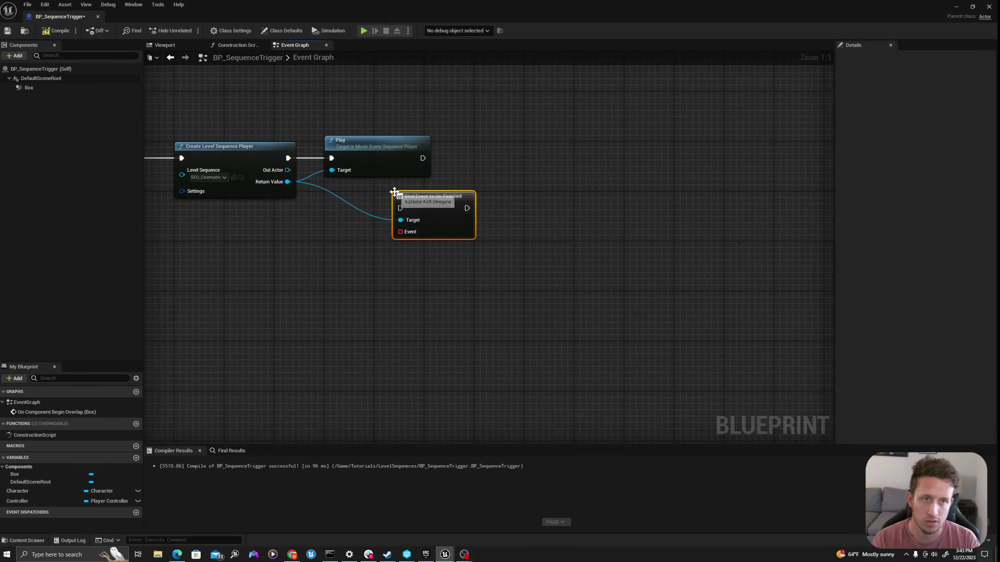
left_click_drag(420, 196, 497, 146)
Connect Play to the Bind Event node and supply its Event input from a Create Event node placed below Play
left_click_drag(422, 158, 429, 216)
type("create")
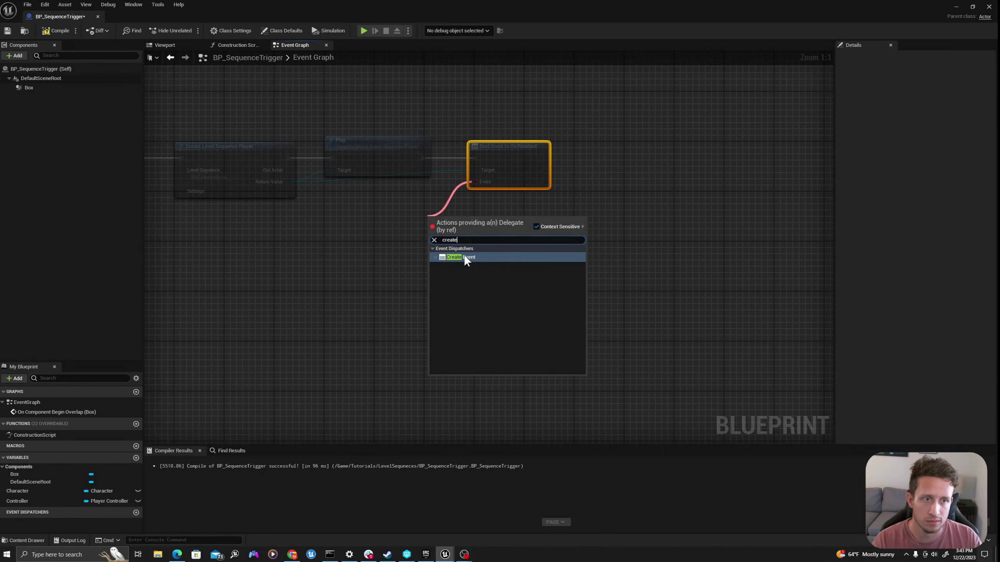
left_click(464, 256)
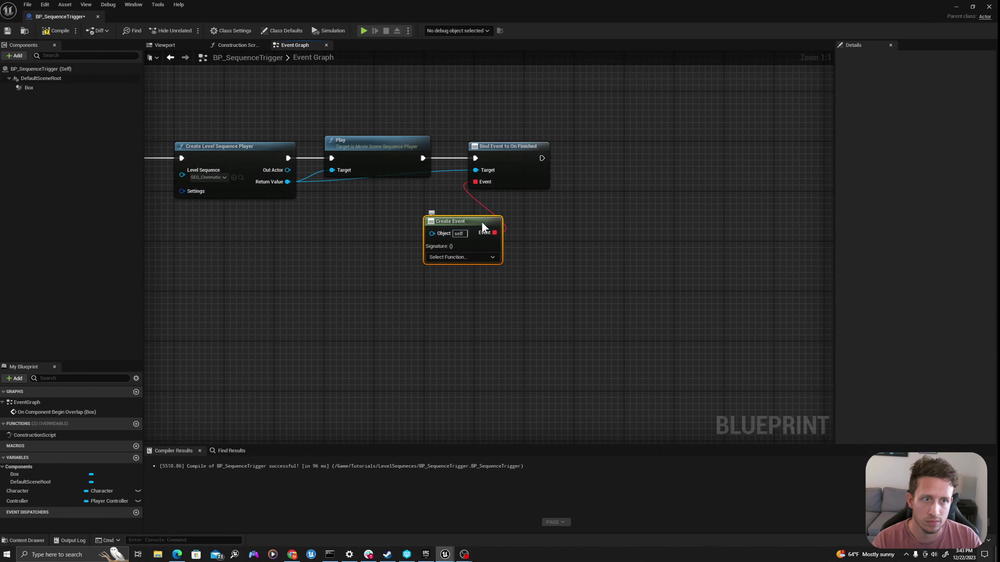
left_click_drag(481, 221, 437, 202)
Create a matching event from the Create Event node and name it EnableInputAfterCinematic
left_click(415, 238)
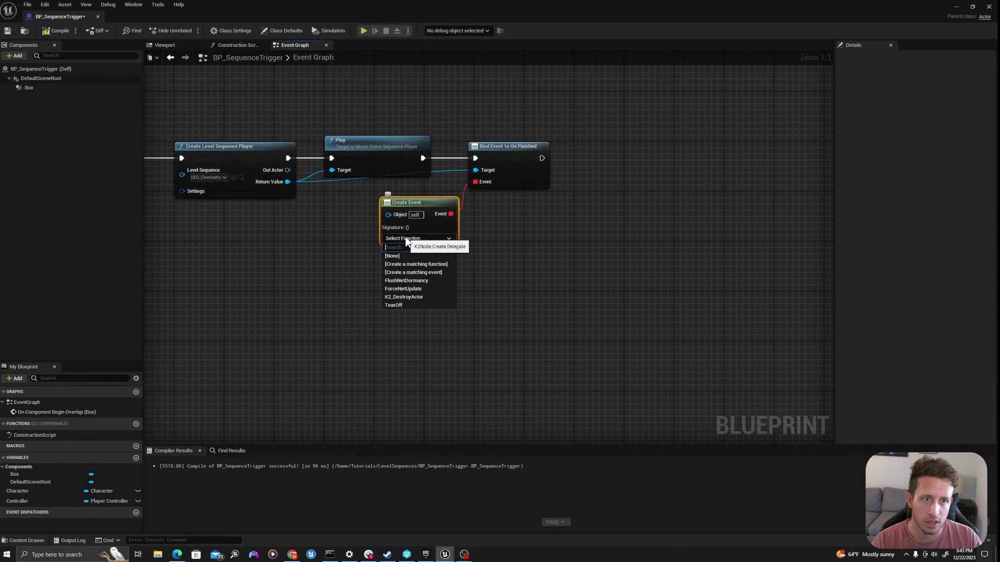
left_click(408, 272)
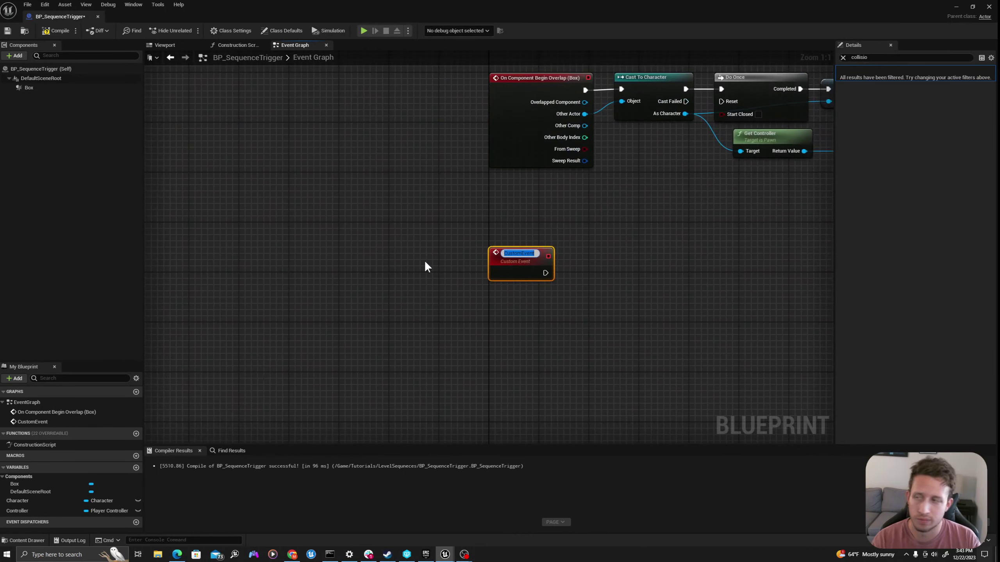
type("Ena")
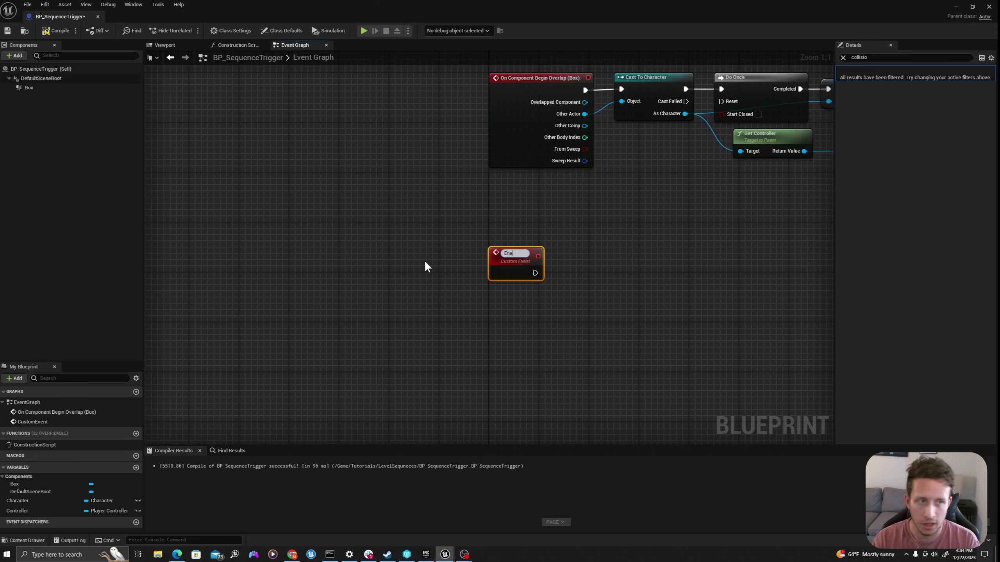
type("bleInputAfter")
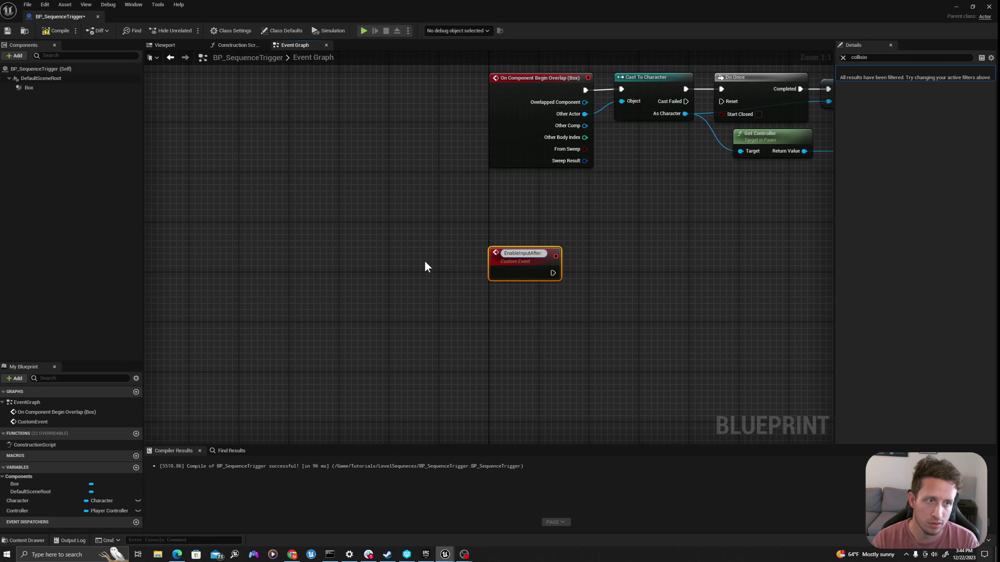
type("Cinematic")
key("Return")
Copy the Character and Controller getters from Disable Input and paste them below the EnableInputAfterCinematic event
scroll(655, 271, "down", 2)
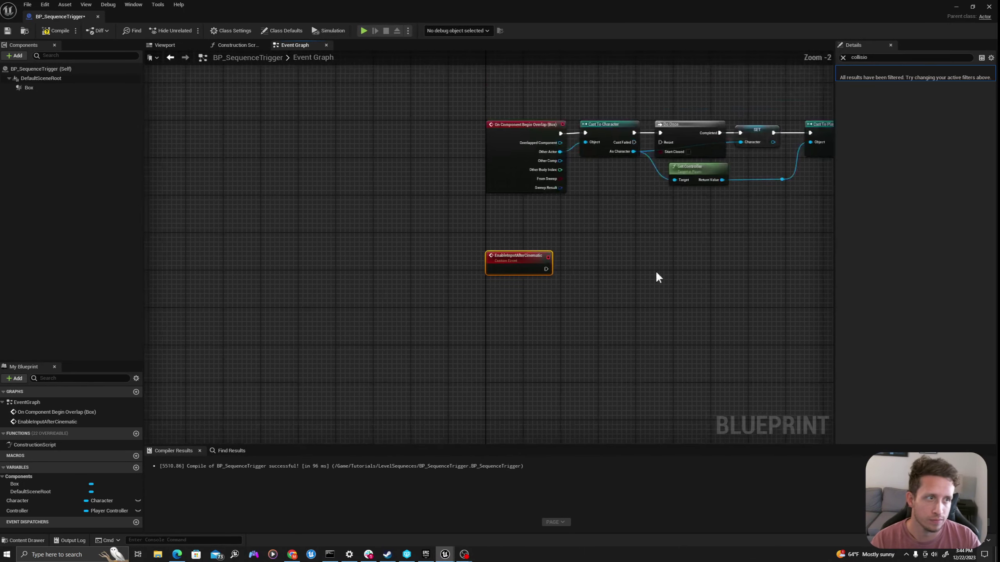
right_click_drag(656, 271, 353, 264)
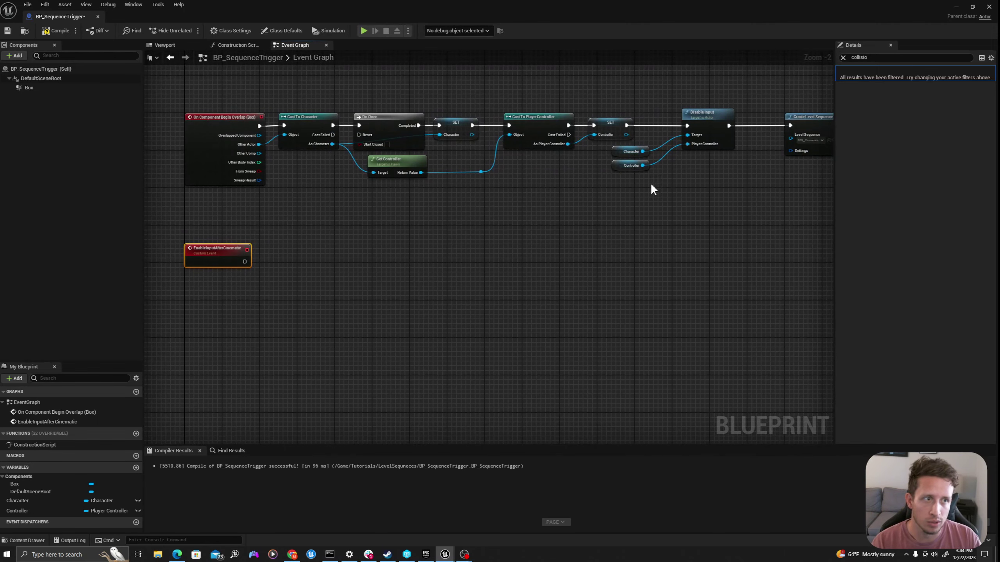
left_click_drag(616, 156, 616, 155)
scroll(263, 308, "up", 4)
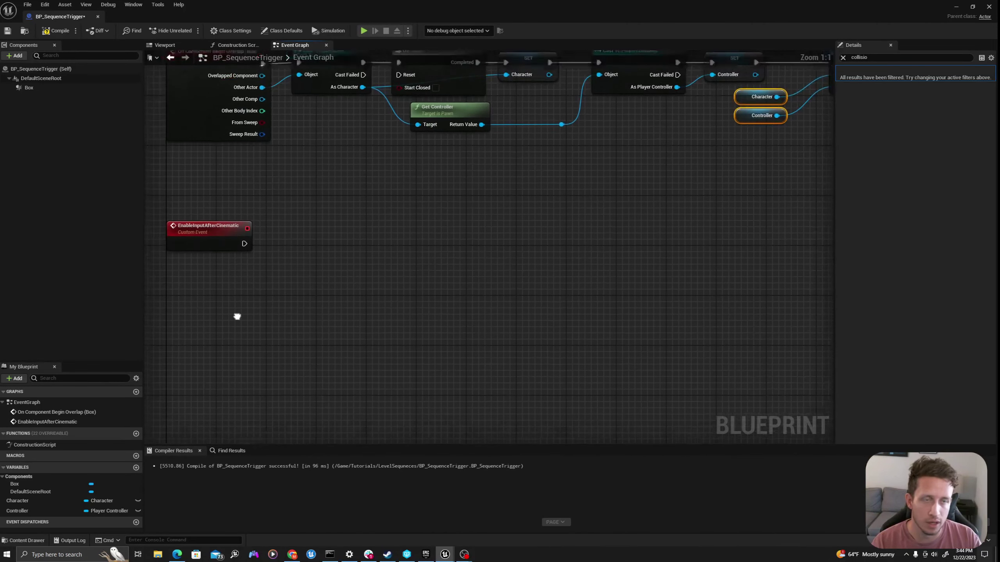
key("ctrl+c")
key("ctrl+v")
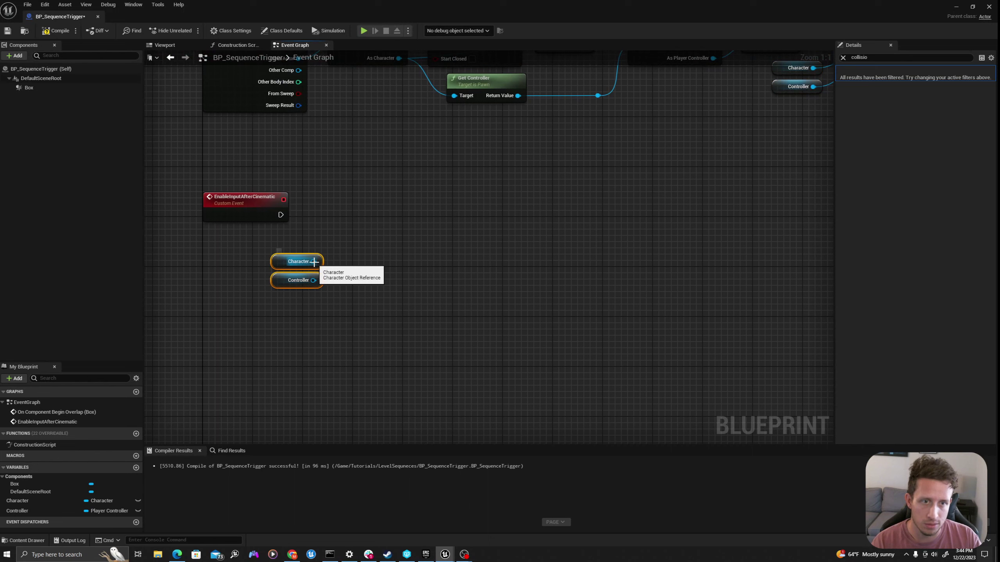
Add an Enable Input node run by EnableInputAfterCinematic, with Character as Target and Controller as Player Controller, and tidy the layout
left_click_drag(314, 261, 406, 205)
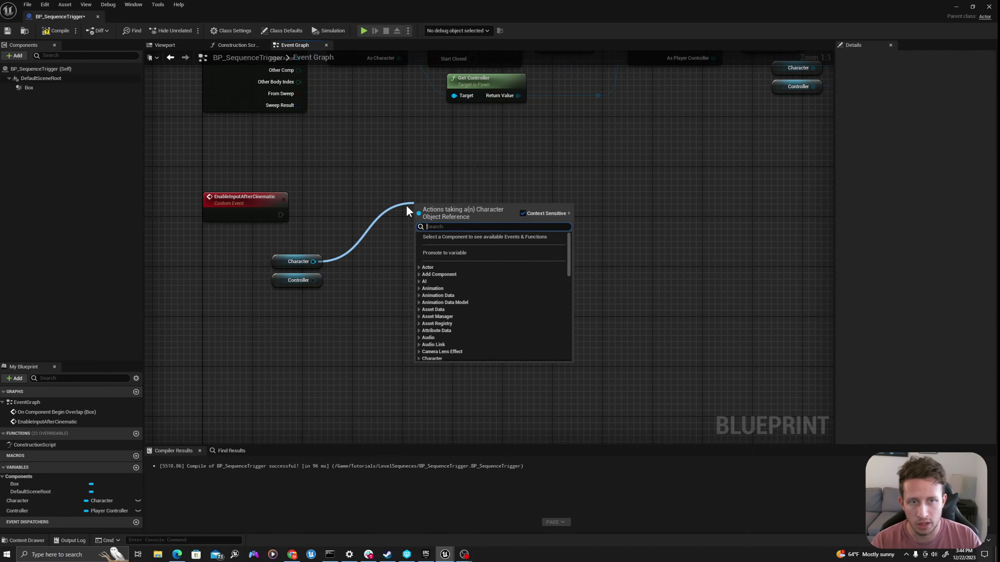
type("enable input")
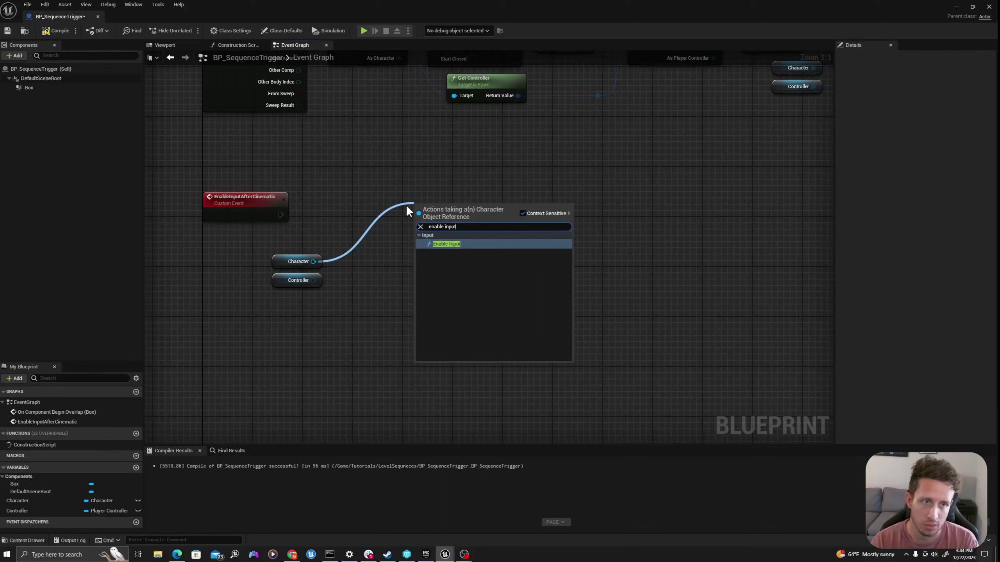
key("Return")
left_click_drag(281, 215, 414, 214)
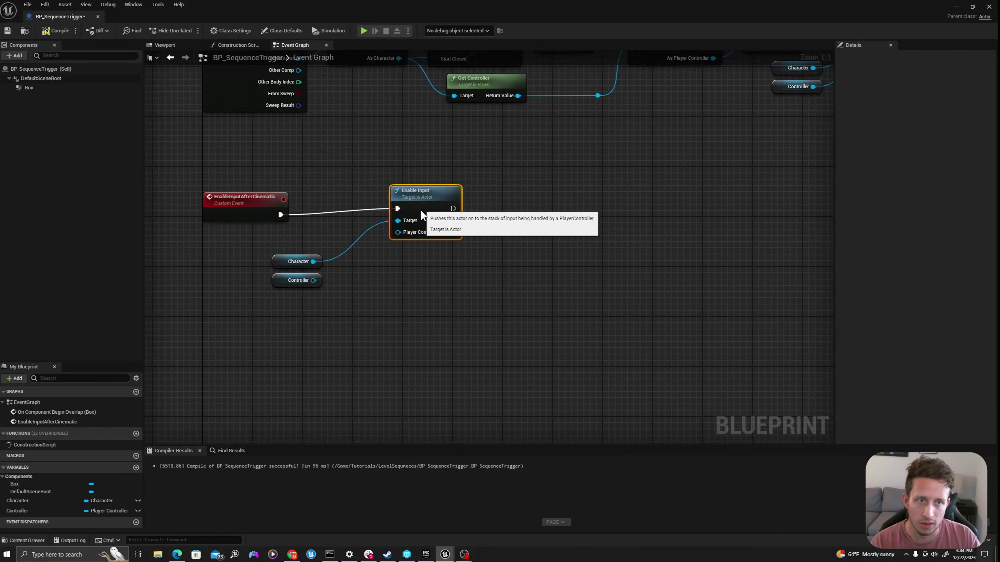
left_click_drag(313, 280, 398, 238)
left_click_drag(334, 311, 333, 240)
Wrap the EnableInputAfterCinematic nodes in a comment titled "Enable Input"
left_click_drag(470, 185, 216, 318)
type("collisio")
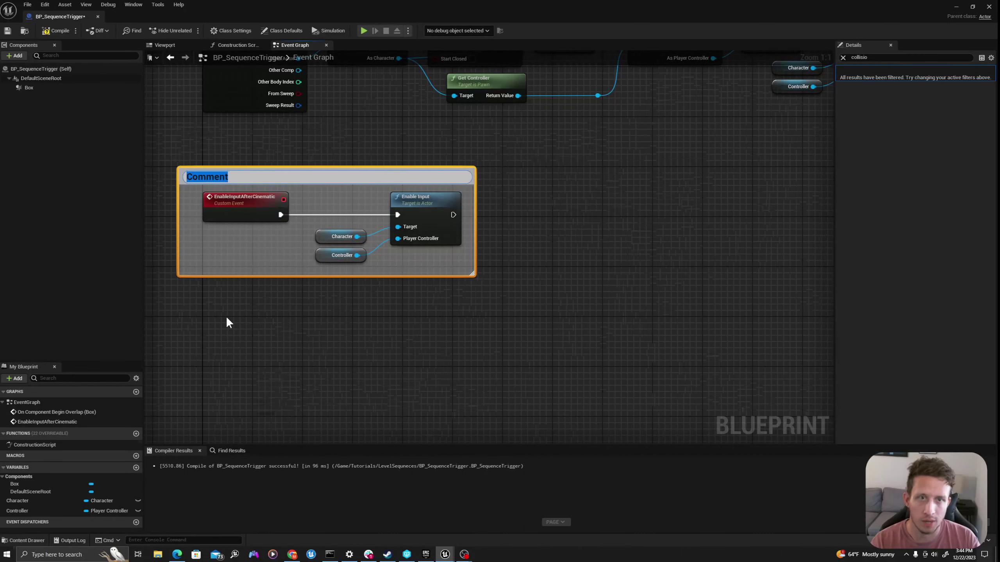
type("Enable Input")
key("Return")
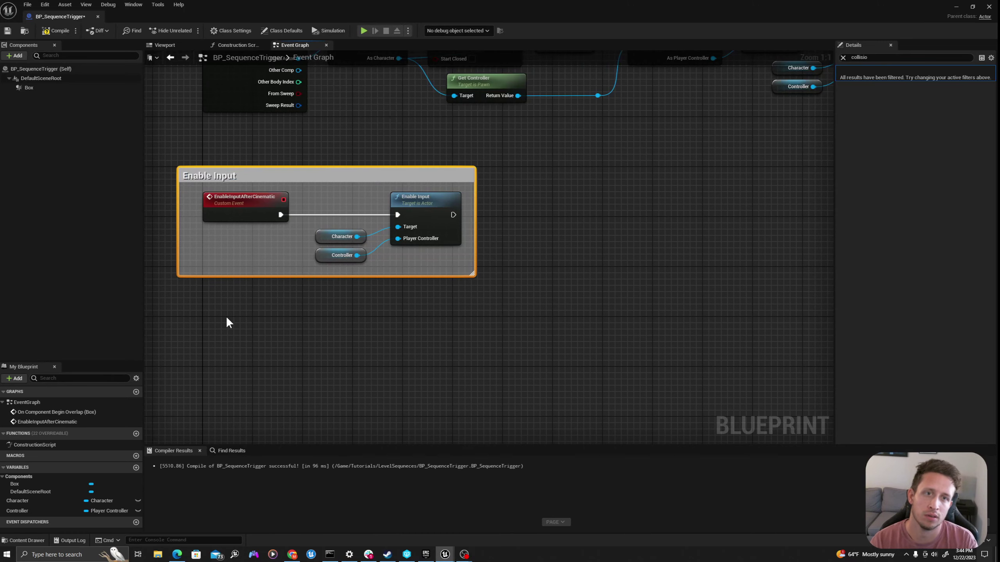
Wrap the whole overlap event chain in a comment titled "Overlap and Start Cinematic"
scroll(227, 313, "down", 4)
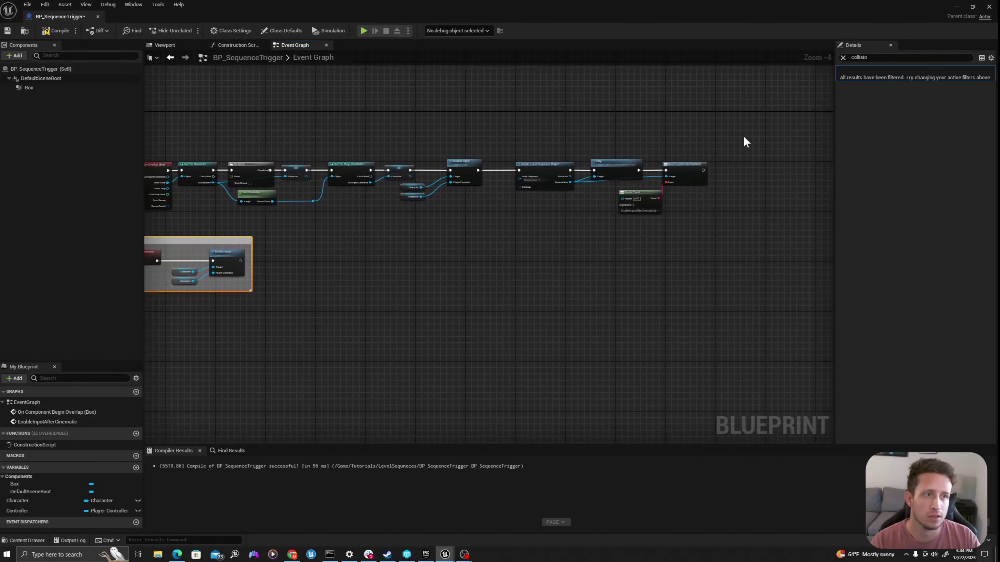
scroll(743, 135, "down", 1)
left_click_drag(742, 135, 256, 194)
type("cO")
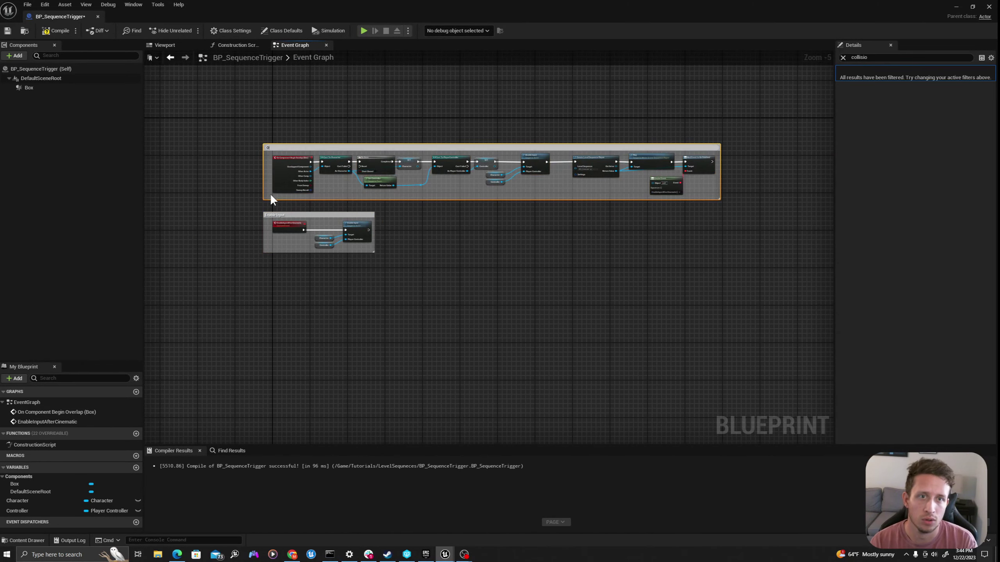
type("verlap and Start Cin")
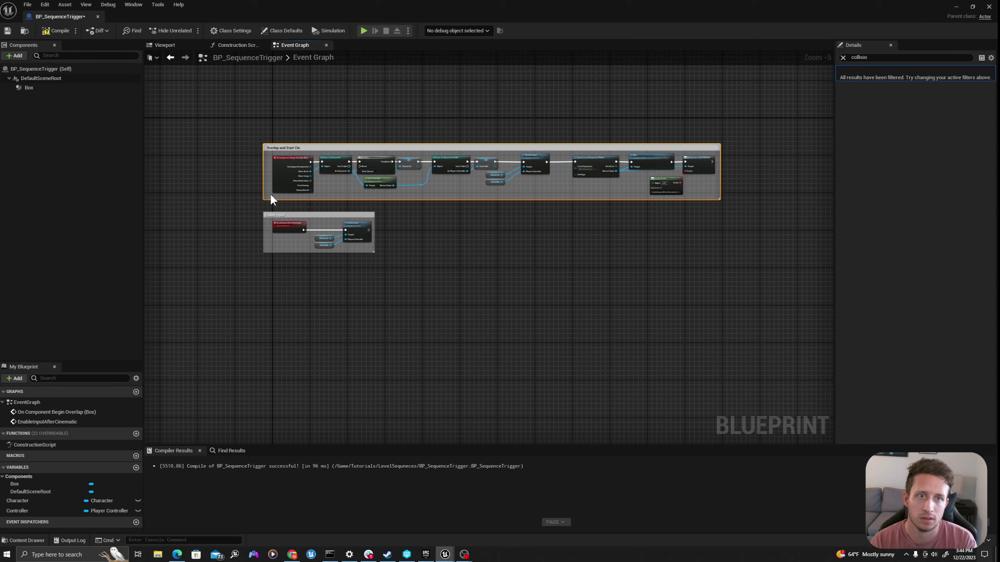
type("ematic")
scroll(317, 152, "up", 4)
left_click(312, 108)
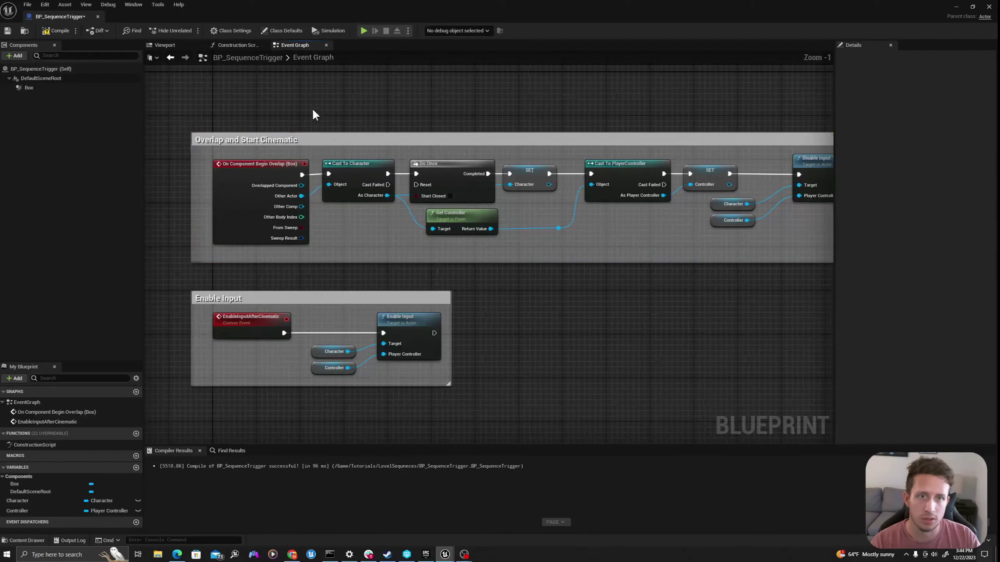
left_click_drag(548, 225, 244, 173)
key("c")
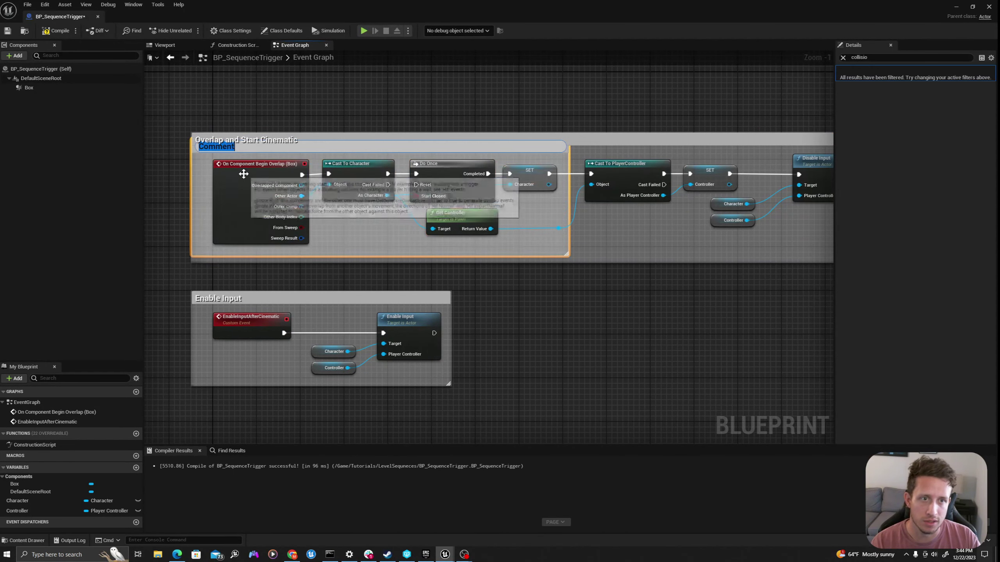
left_click(355, 84)
key("ctrl+z")
Compile BP_SequenceTrigger and dock its editor beside the L_BasicMap_Template level
scroll(244, 139, "down", 1)
right_click_drag(743, 134, 674, 125)
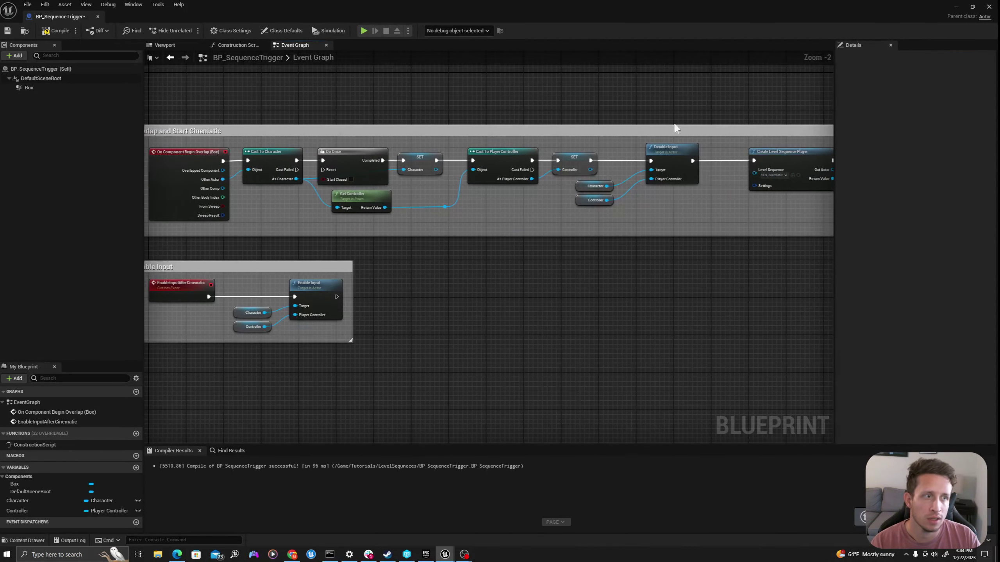
scroll(411, 157, "down", 2)
right_click_drag(322, 108, 286, 110)
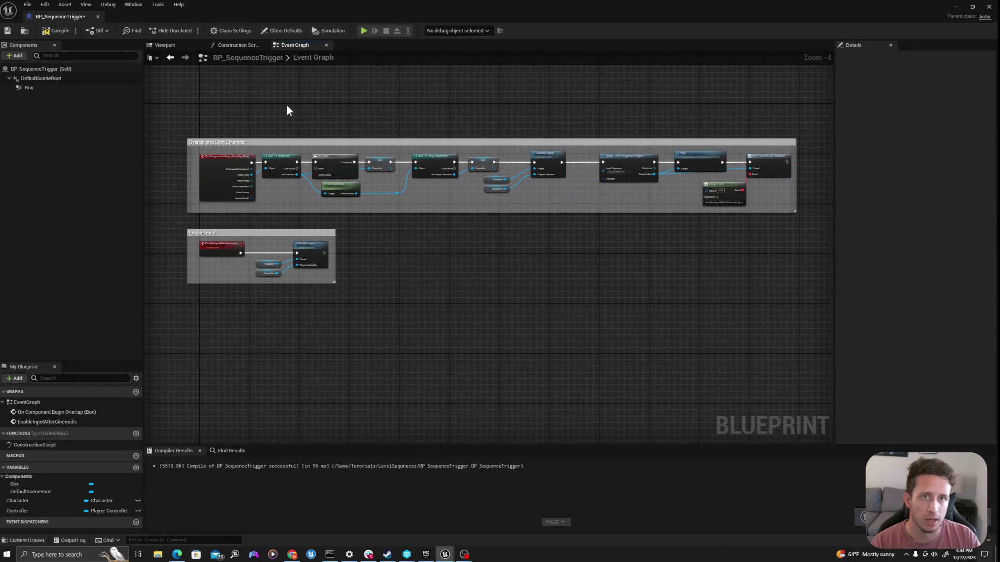
left_click(44, 30)
left_click_drag(59, 16, 189, 15)
Set the Box component's Box Extent to 200, 200, 200
left_click(53, 88)
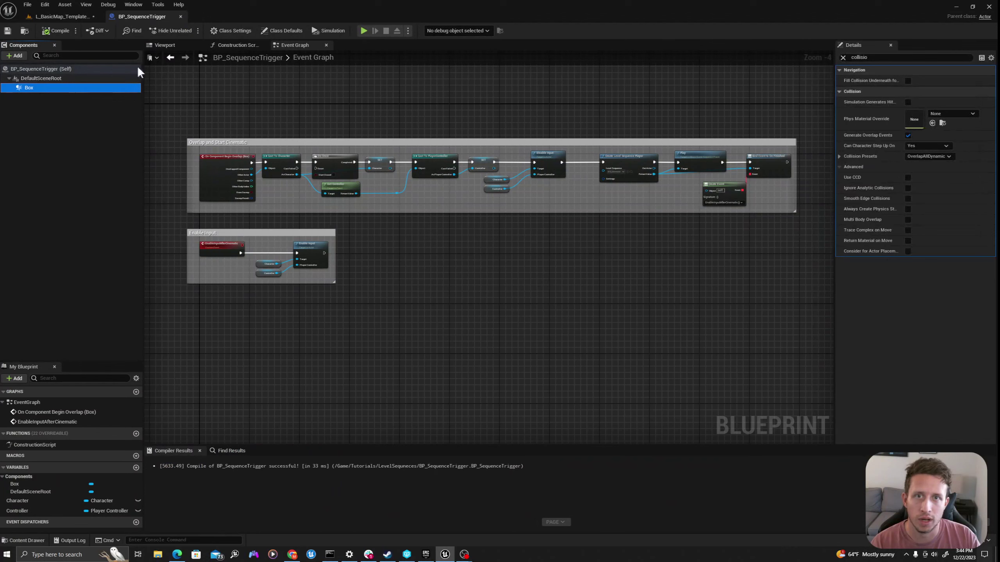
left_click(163, 46)
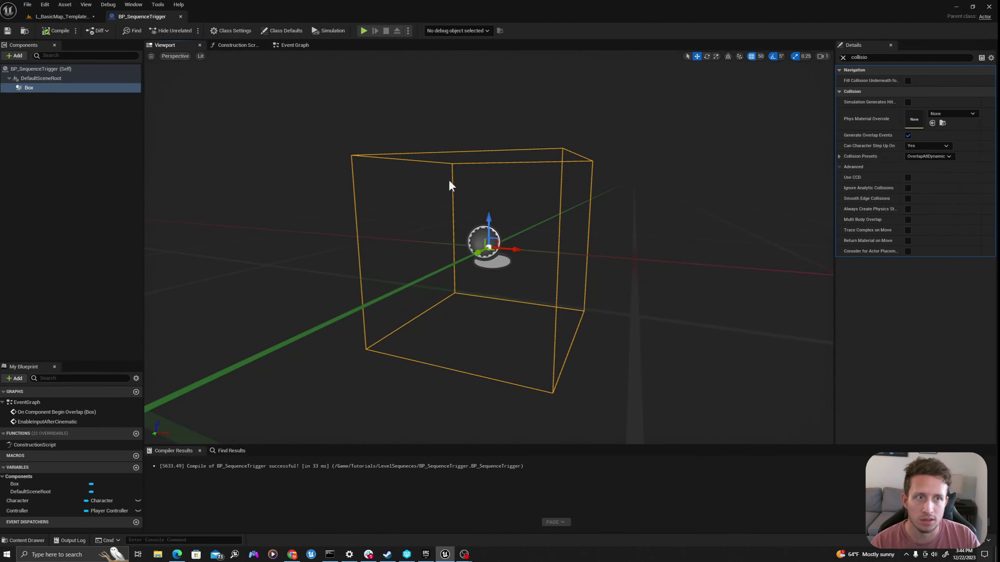
left_click(842, 57)
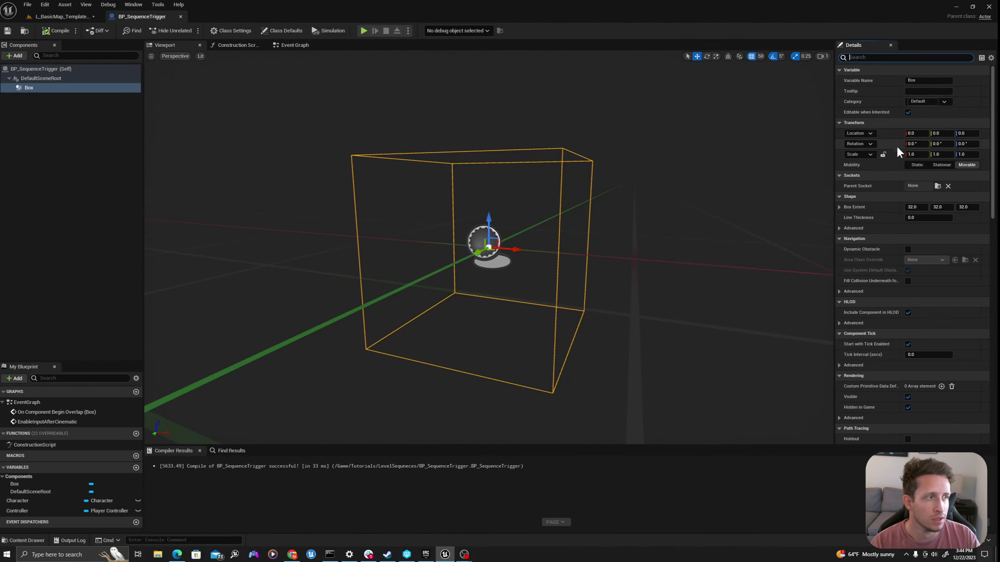
left_click(913, 207)
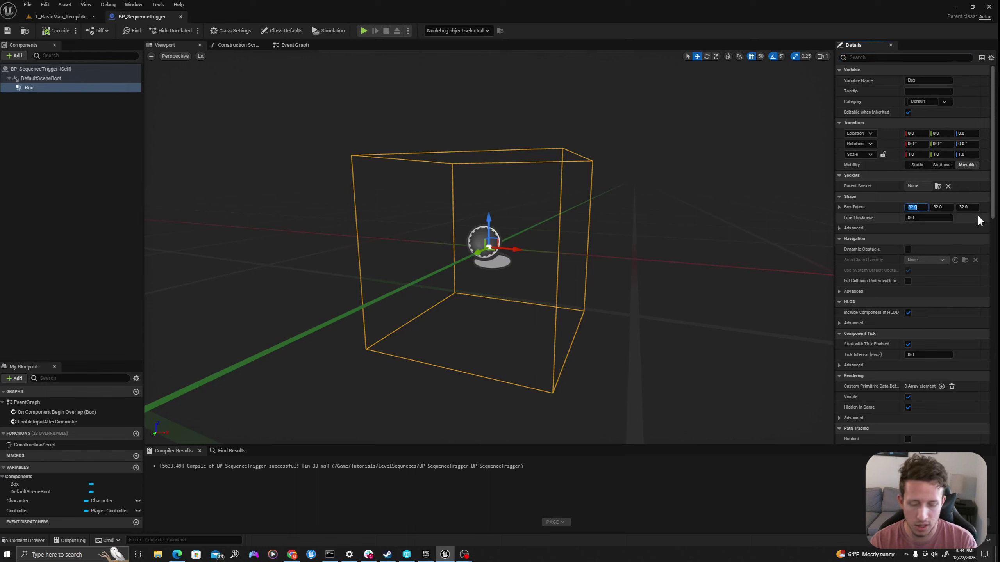
type("200")
key("Tab")
type("200")
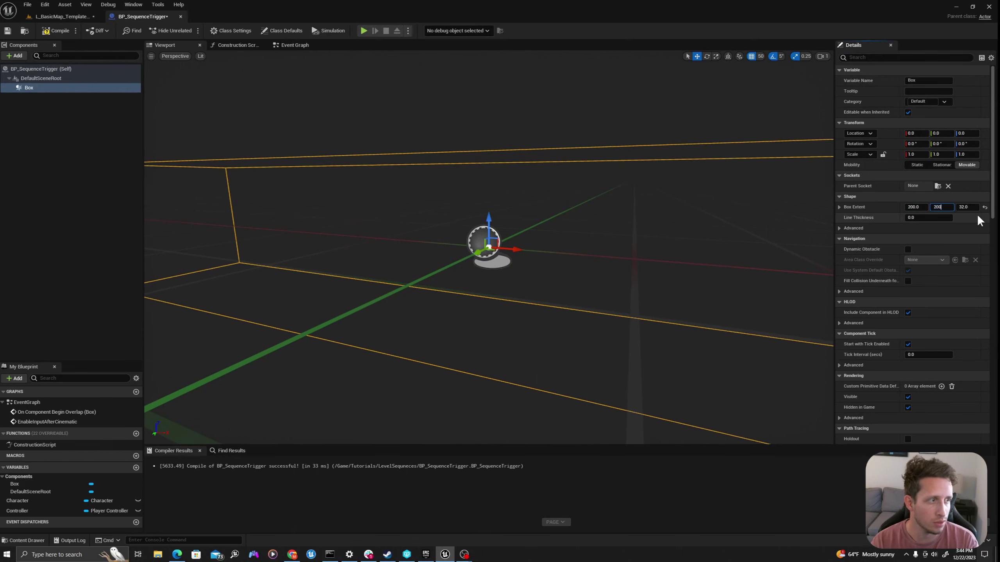
key("Tab")
type("200")
key("Tab")
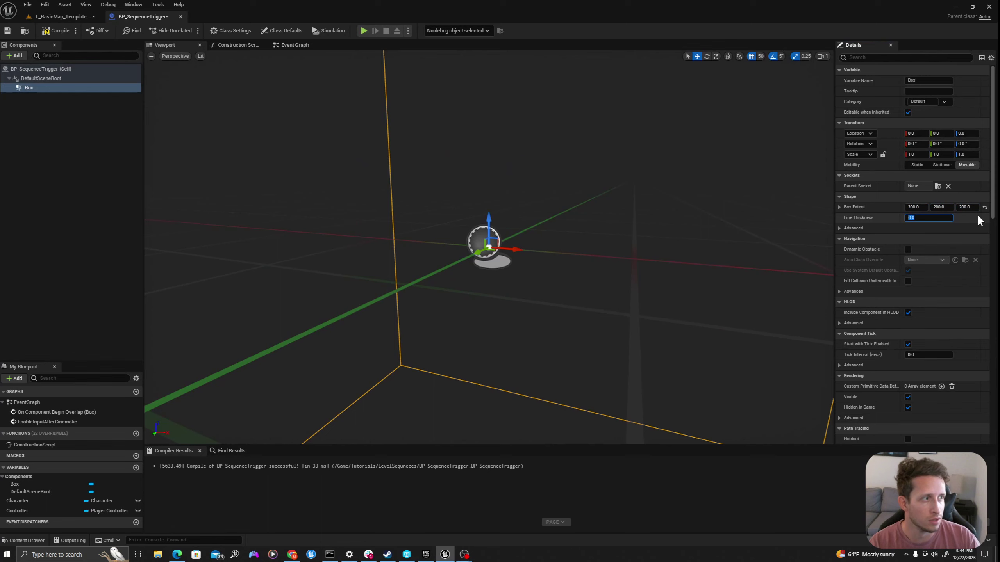
Set the Box component's Z location to 200 and compile the blueprint
left_click(969, 134)
type("20")
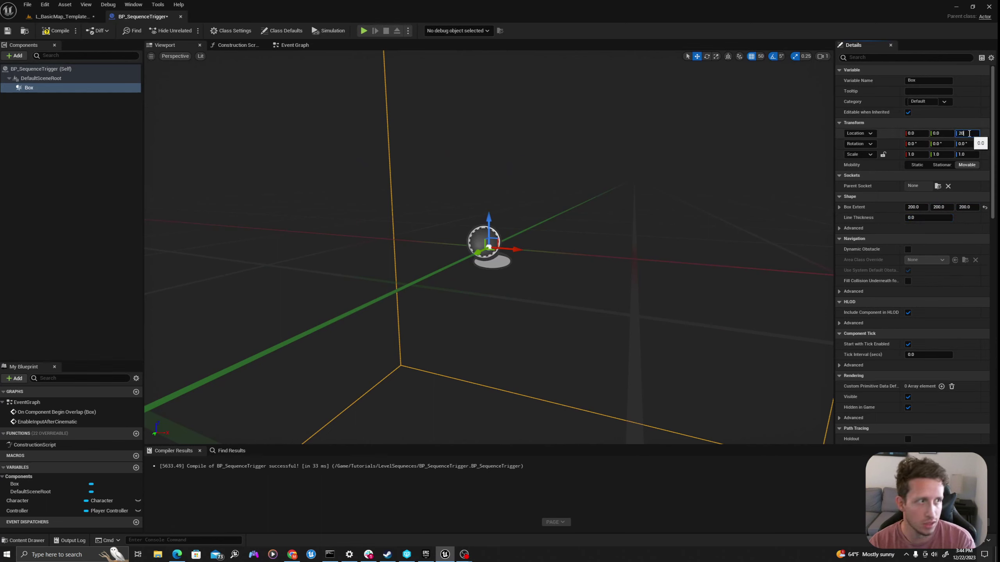
type("0")
key("Return")
scroll(453, 259, "down", 6)
middle_click_drag(453, 259, 424, 262)
left_click(56, 31)
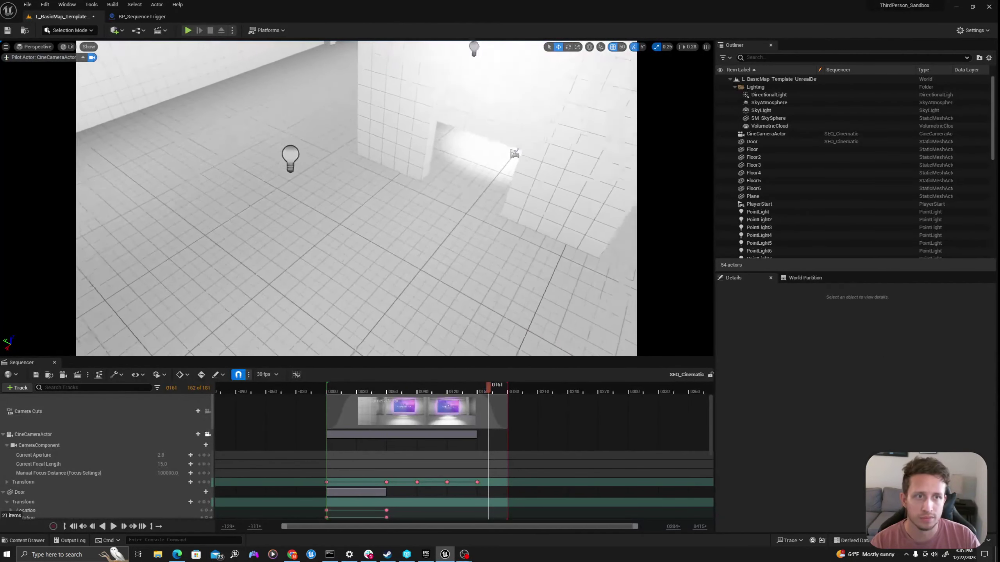
Release the level view from the CineCameraActor and close the Sequencer
left_click(207, 434)
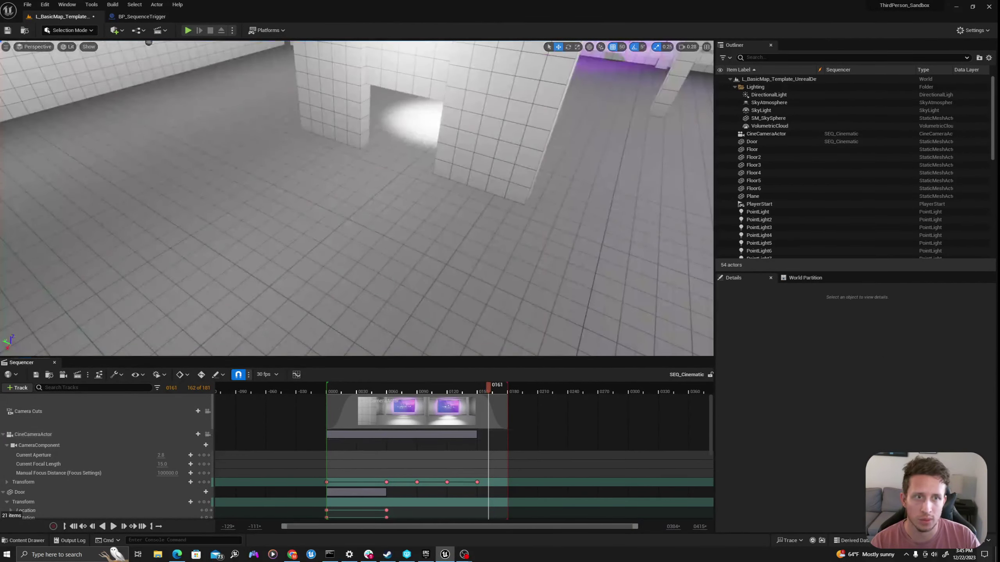
key("ctrl+space")
left_click_drag(259, 335, 201, 270)
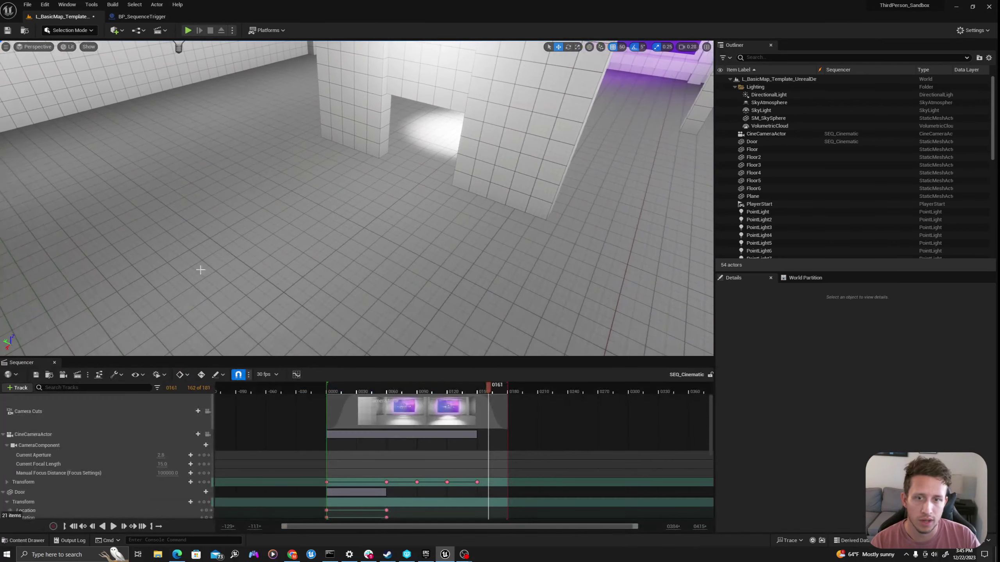
left_click(54, 362)
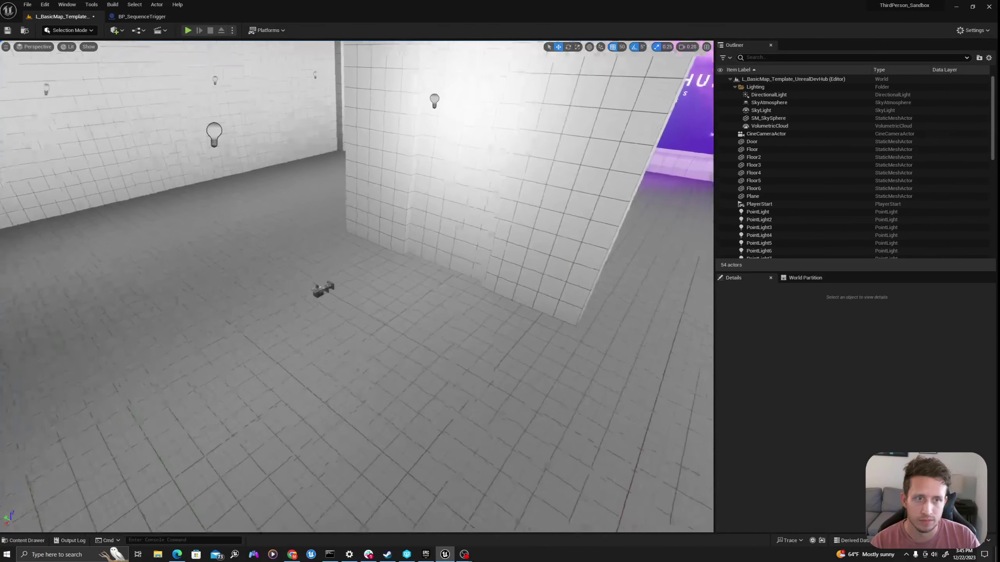
Place a BP_SequenceTrigger actor on the floor in front of the door, at about 2100, -400, 0
key("ctrl+space")
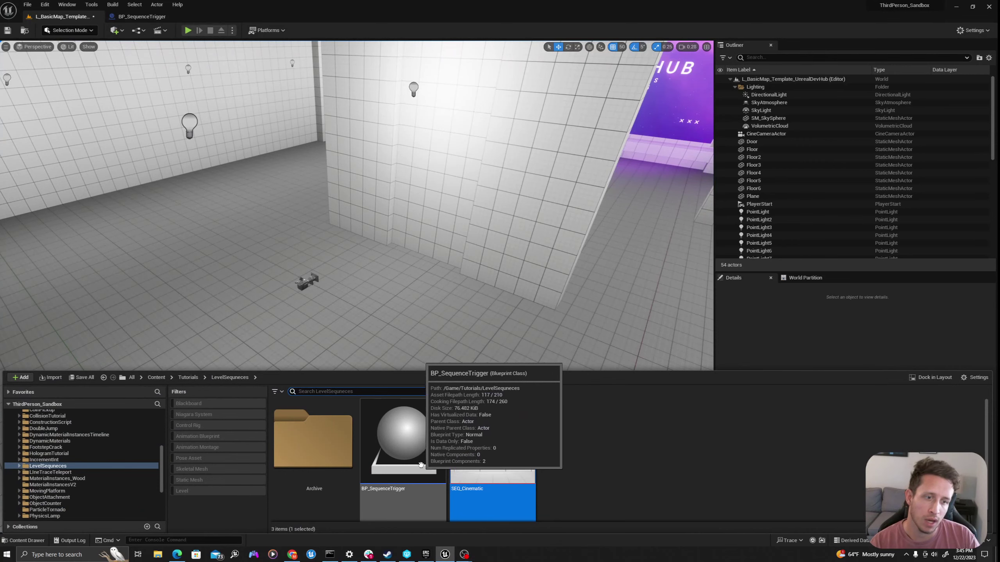
left_click(420, 401)
left_click_drag(420, 400, 404, 273)
right_click_drag(393, 293, 477, 123)
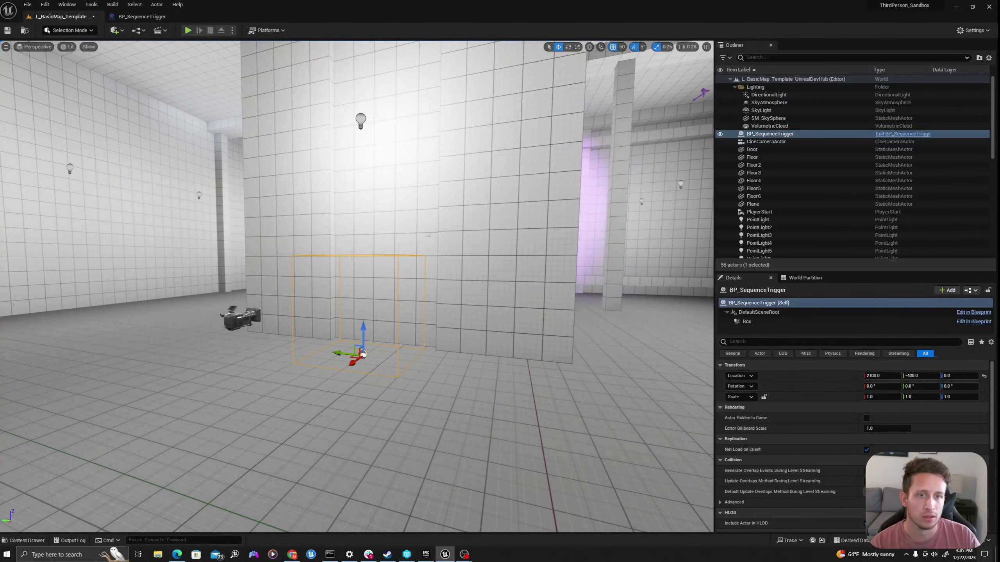
Play the level from the floor in front of the trigger, walk into it to test the cinematic, and stop playing
left_click(765, 142)
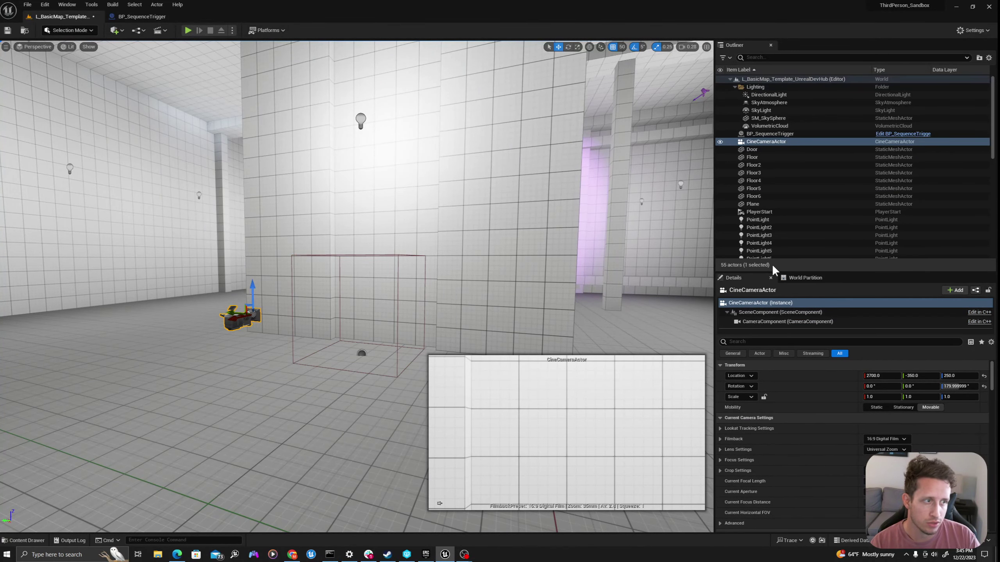
right_click_drag(308, 364, 311, 420)
left_click(308, 366)
right_click(311, 418)
left_click(326, 411)
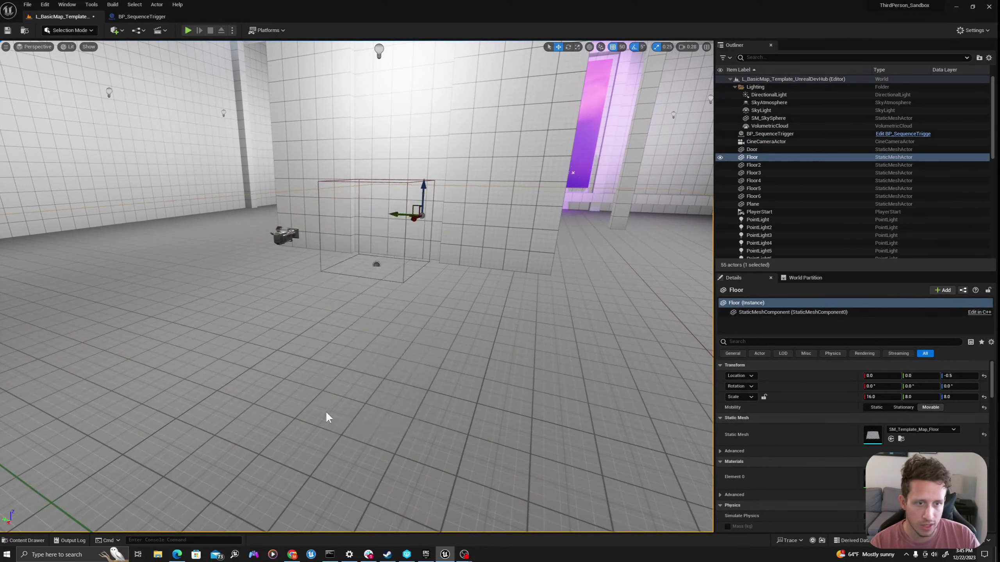
left_click(326, 412)
key("w")
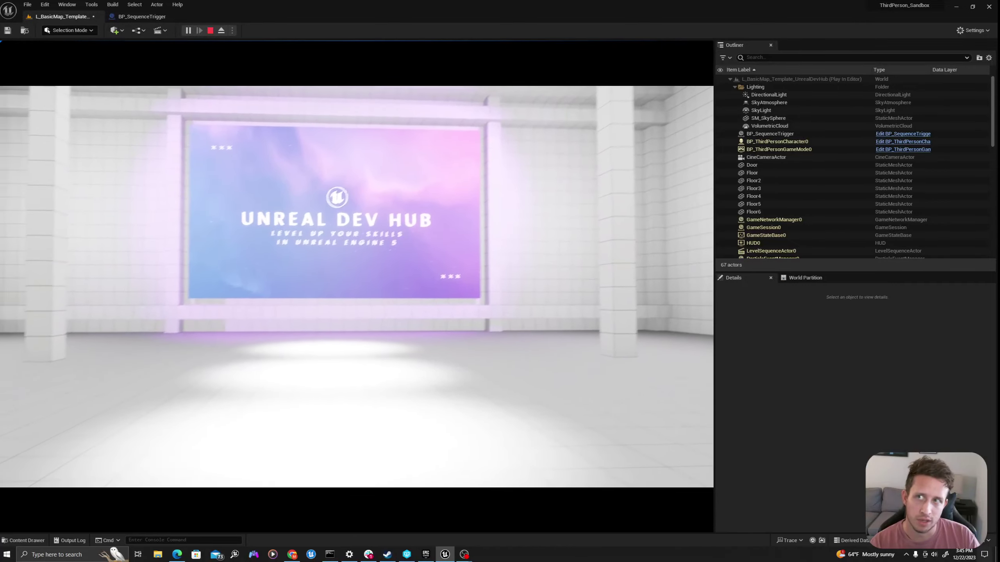
key("w")
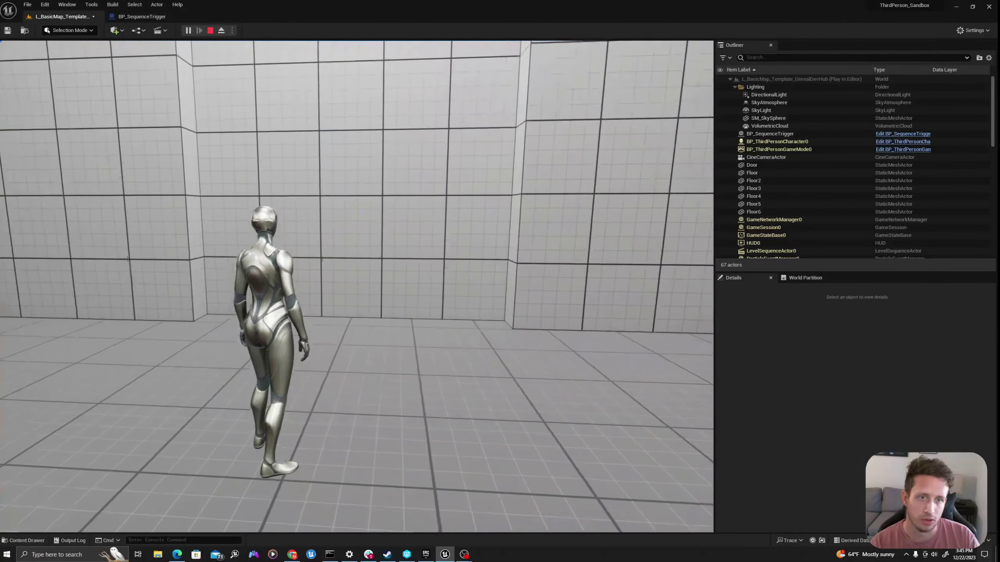
key("Escape")
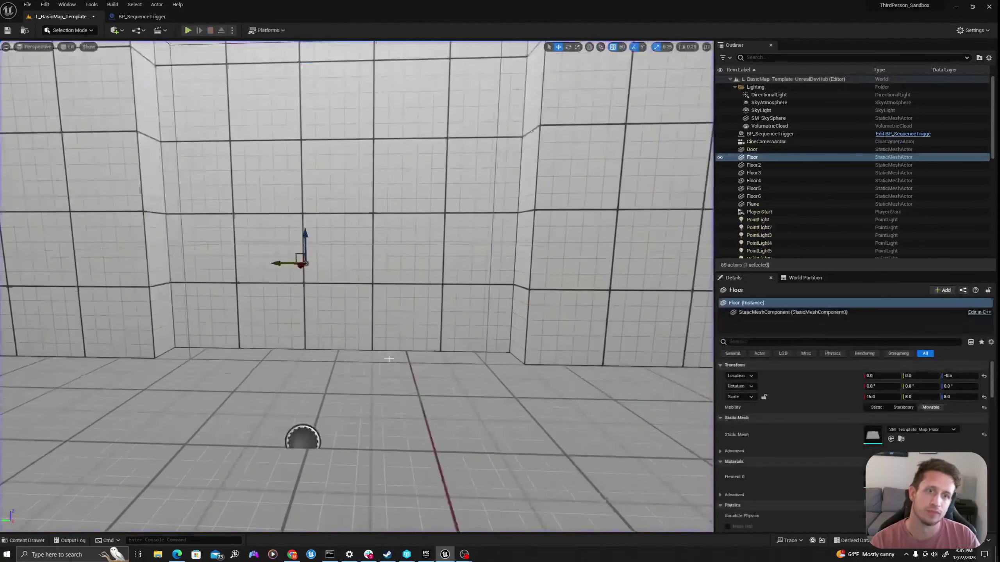
Open SEQ_Cinematic from the LevelSequneces folder and enlarge the Sequencer to show more of its tracks
scroll(343, 259, "down", 6)
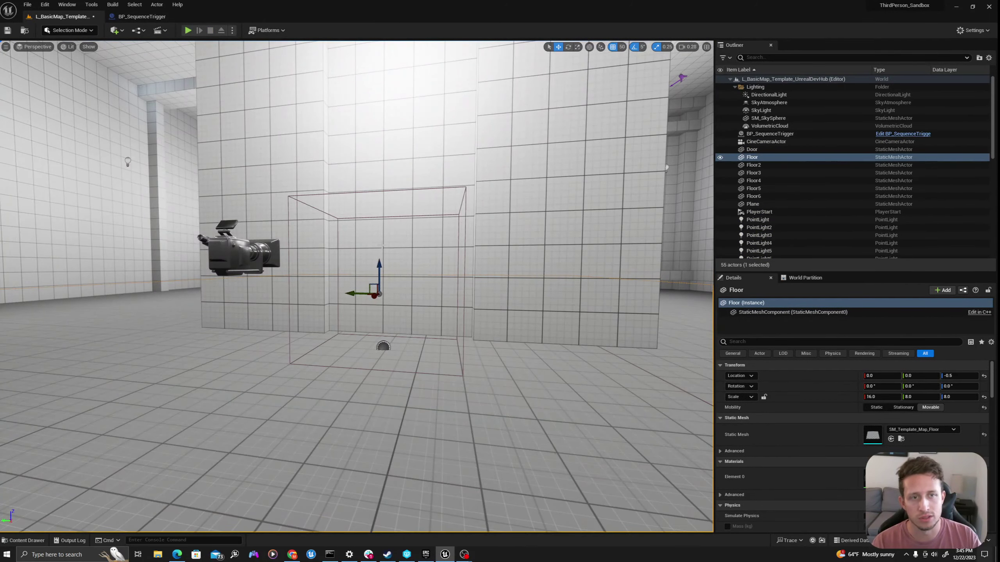
key("ctrl+space")
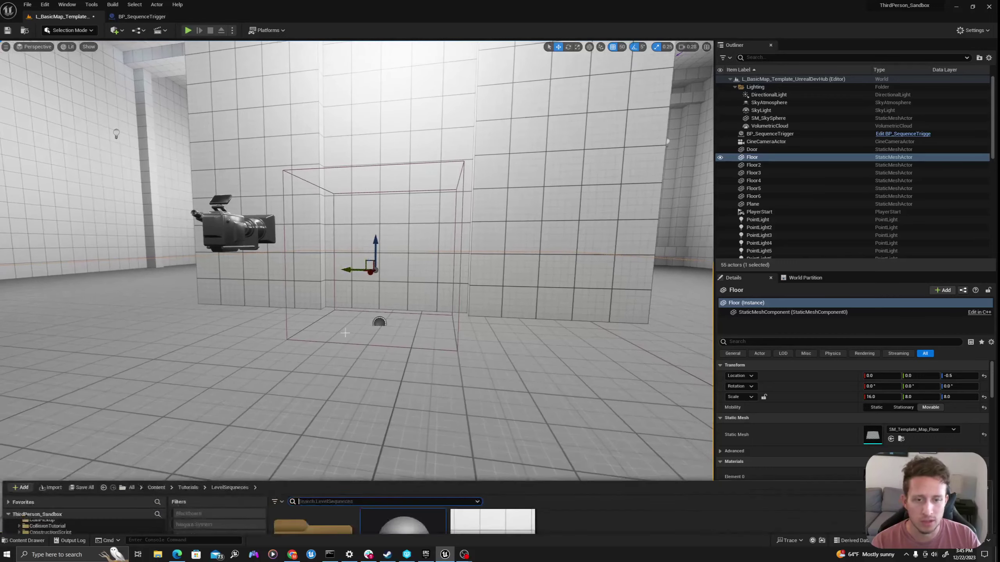
double_click(513, 450)
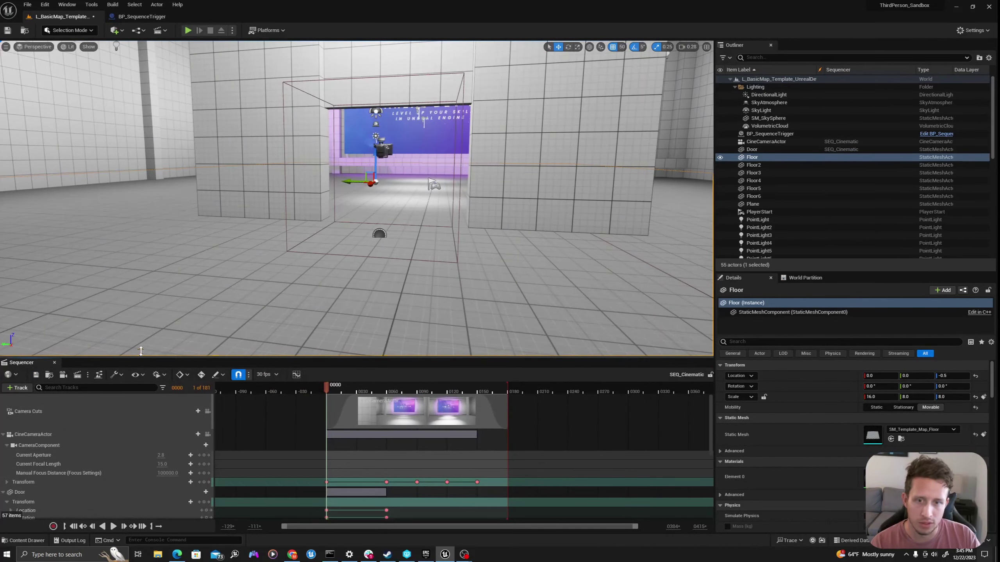
left_click_drag(141, 357, 118, 230)
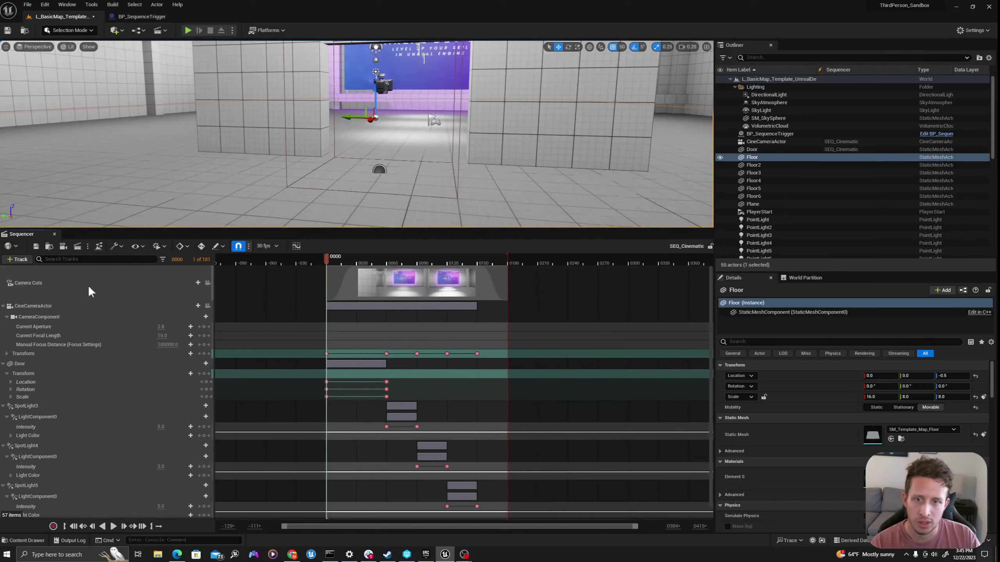
Batch edit the CineCameraActor and Door Transform tracks and the SpotLight3, SpotLight4 and SpotLight5 Intensity tracks, setting When Finished to Keep State
left_click(26, 356)
right_click(30, 356)
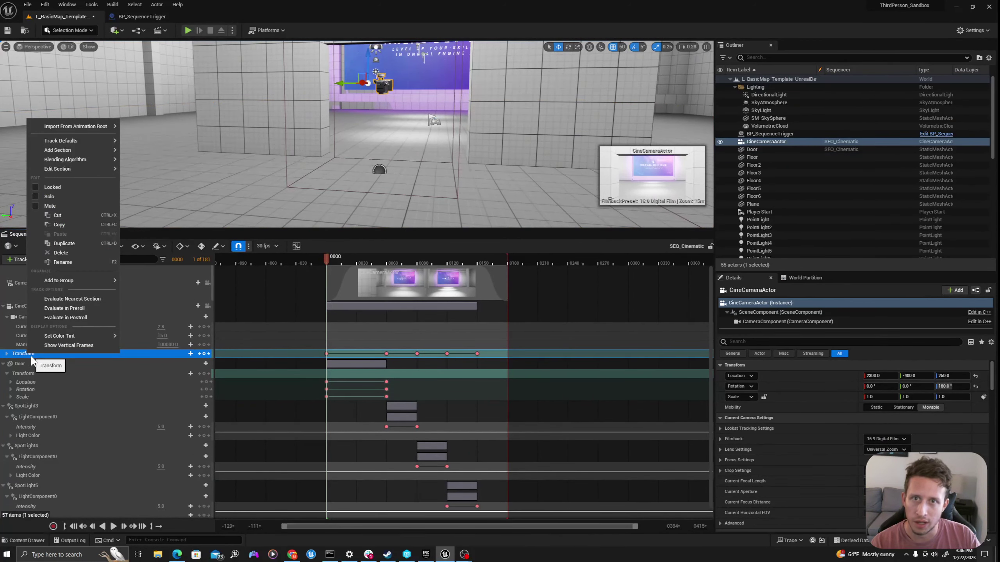
key("Escape")
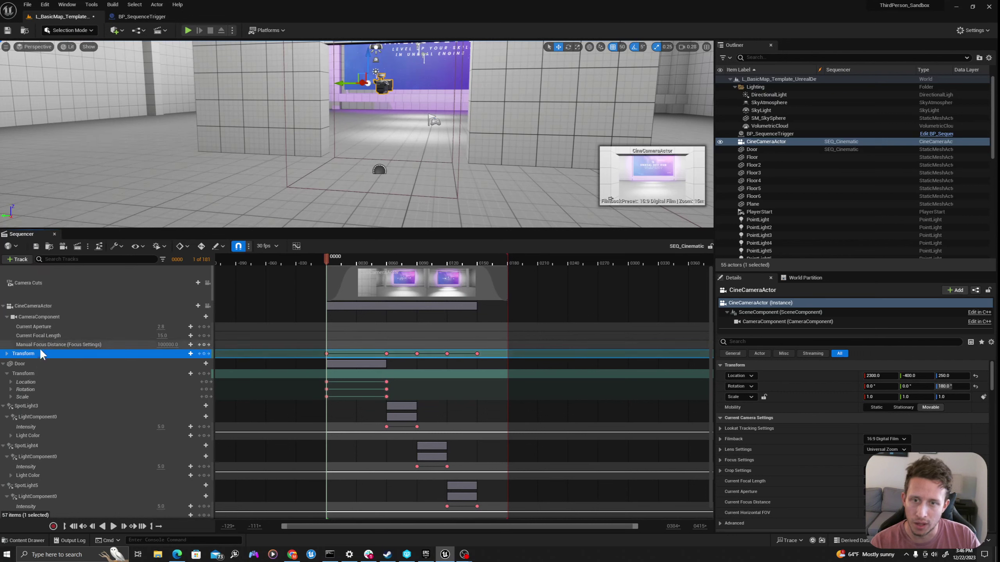
left_click(7, 373)
left_click(25, 374, "ctrl")
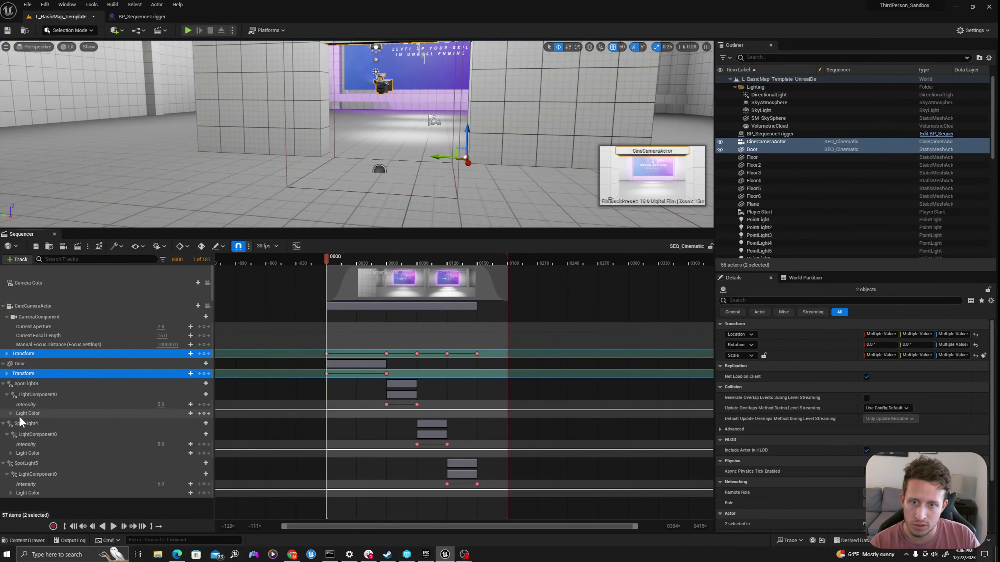
left_click(26, 405, "ctrl")
left_click(25, 444, "ctrl")
left_click(25, 484, "ctrl")
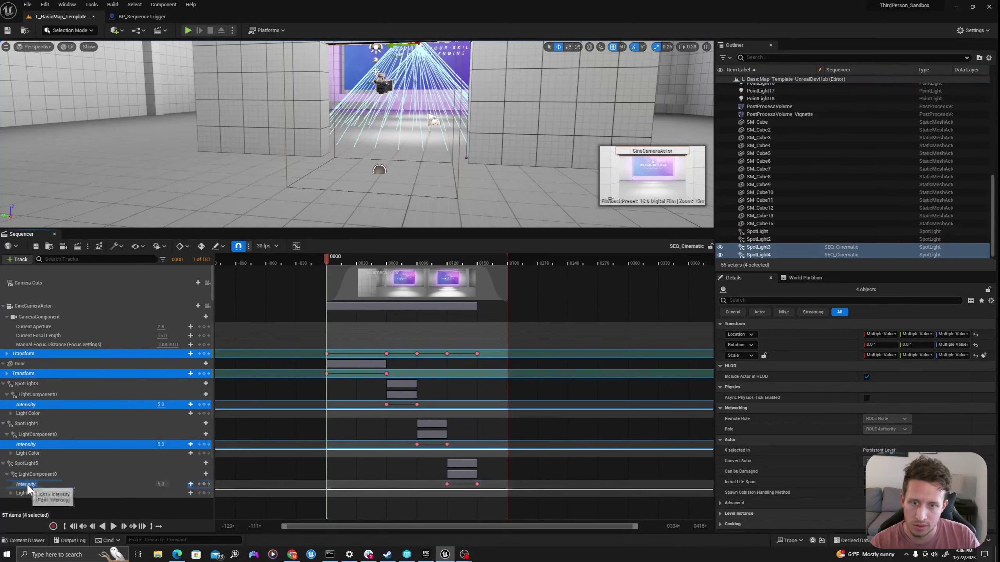
right_click(30, 356)
mouse_move(59, 170)
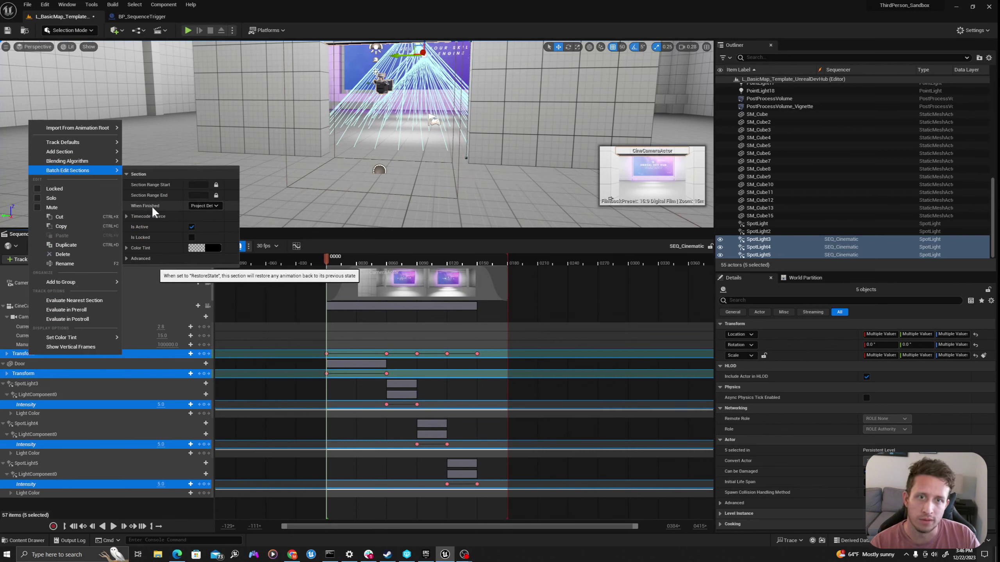
left_click(199, 206)
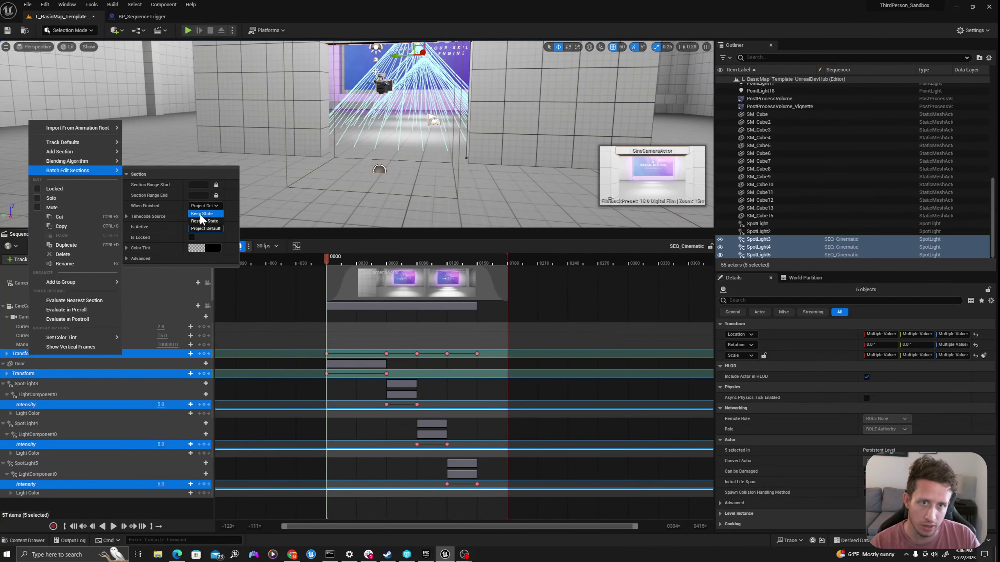
left_click(199, 213)
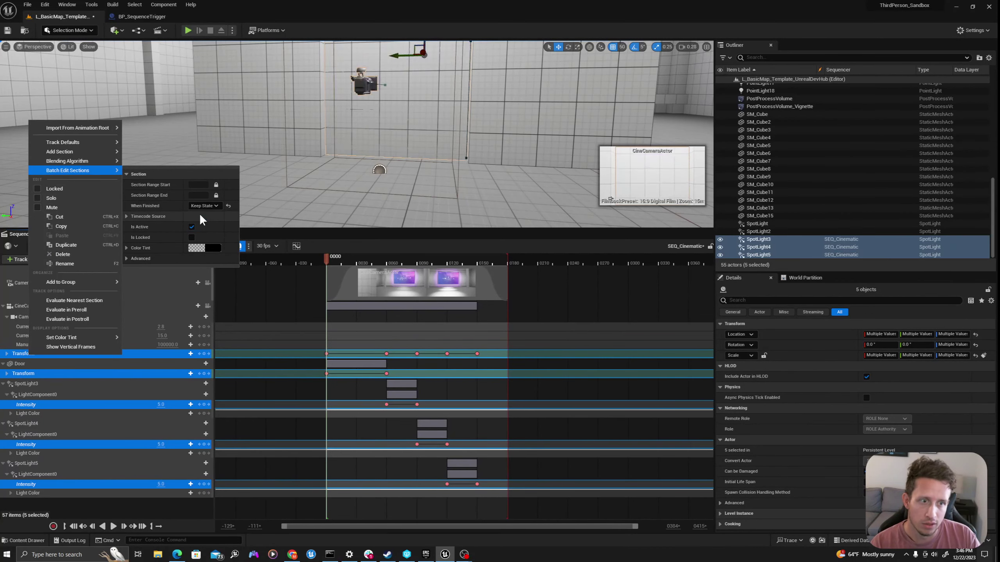
Jump to the CineCameraActor's last Transform key at frame 150, focus the view on the camera, and close the Sequencer
left_click(477, 354)
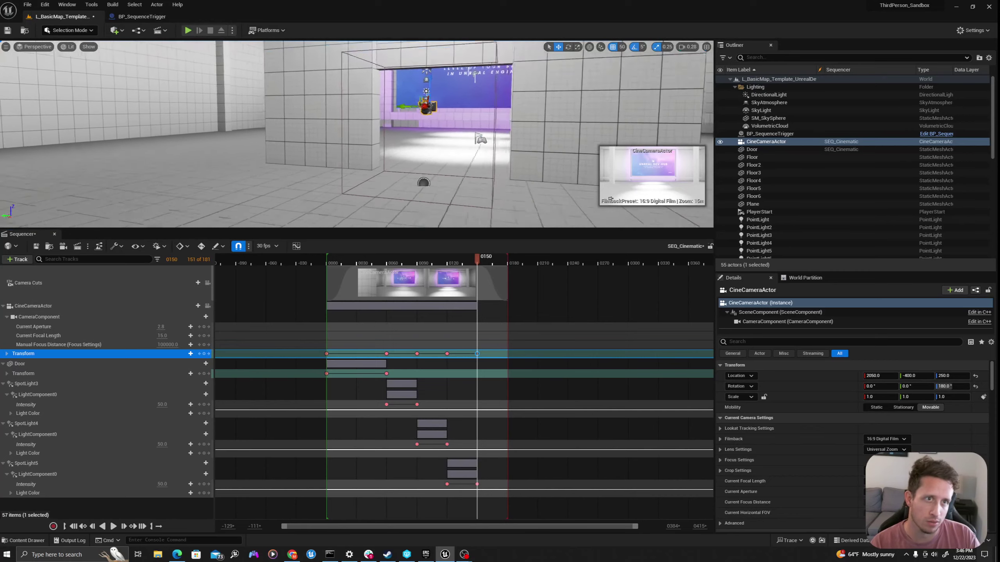
key("f")
left_click(57, 234)
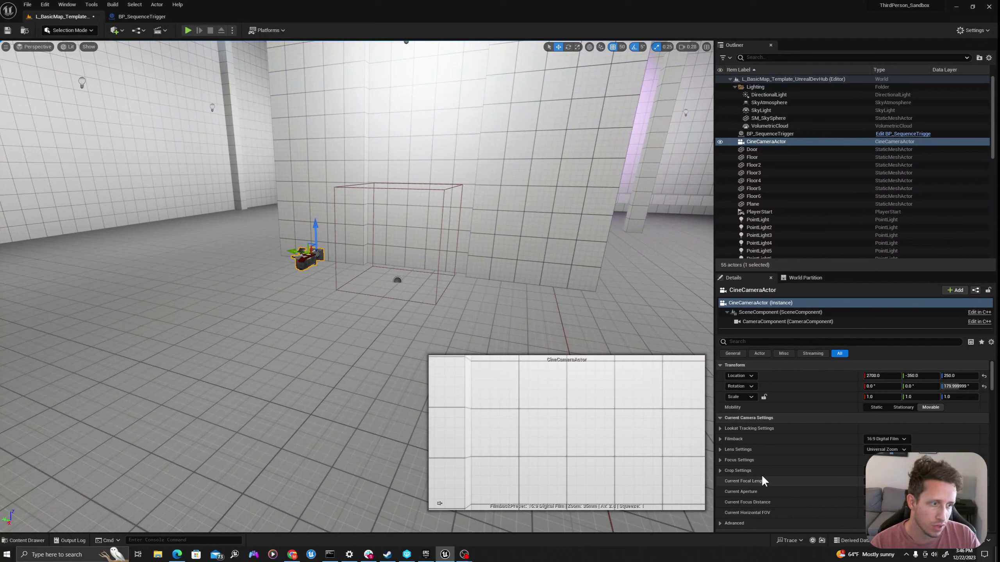
Override the CineCameraActor's exposure settings, with Metering Mode set to Manual and Exposure Compensation set to 15
type("ex")
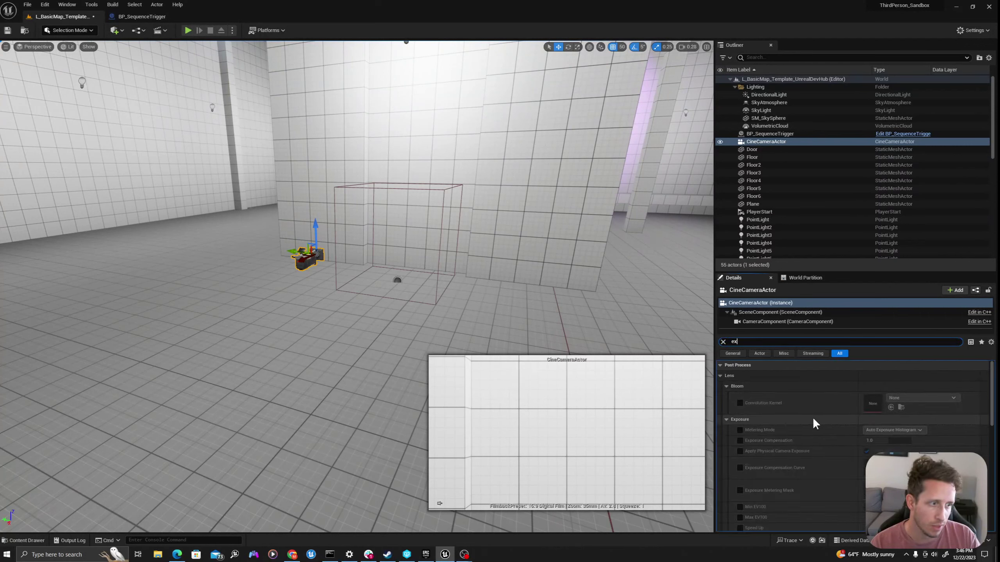
left_click(739, 441)
left_click(740, 430)
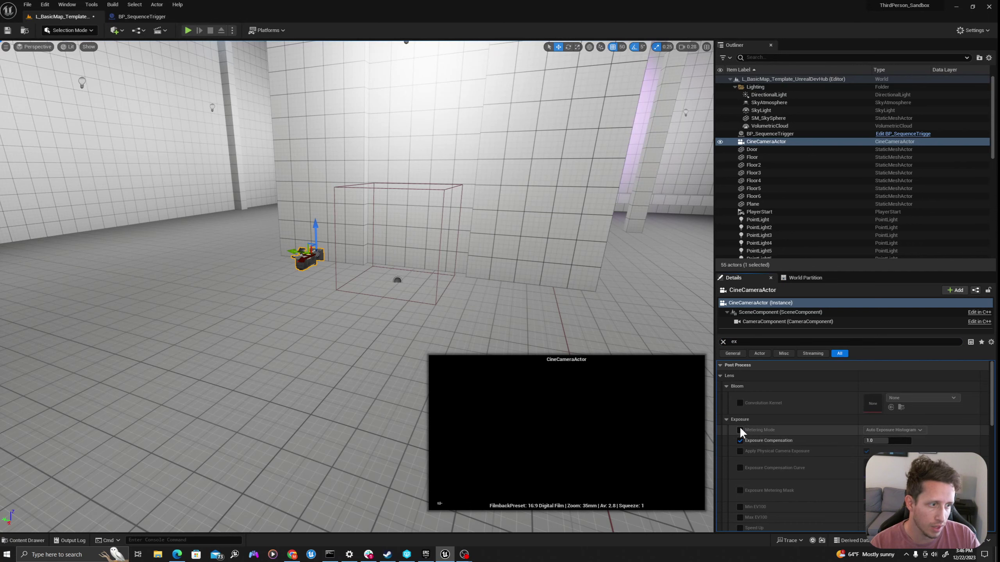
left_click(894, 430)
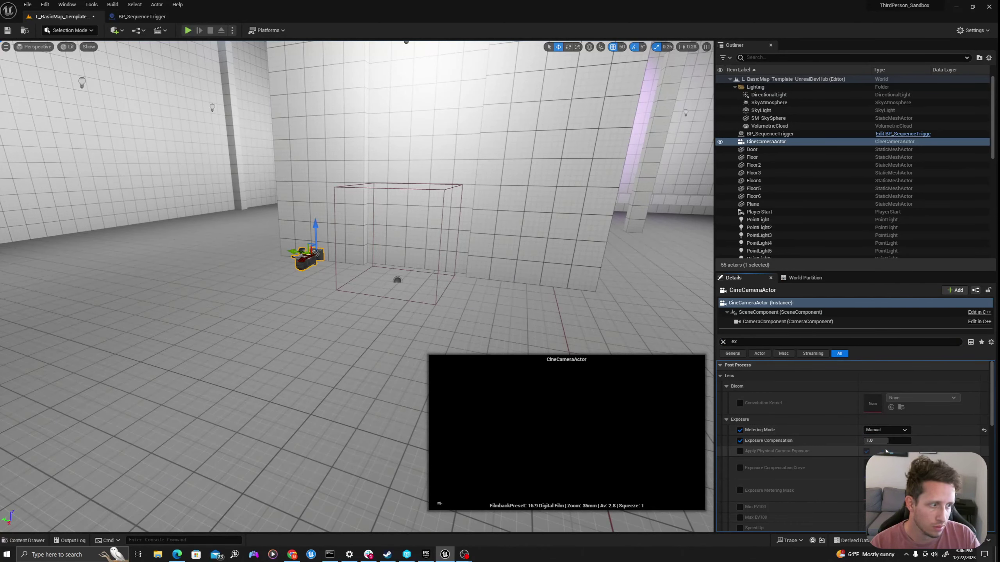
left_click(878, 441)
type("15")
key("Return")
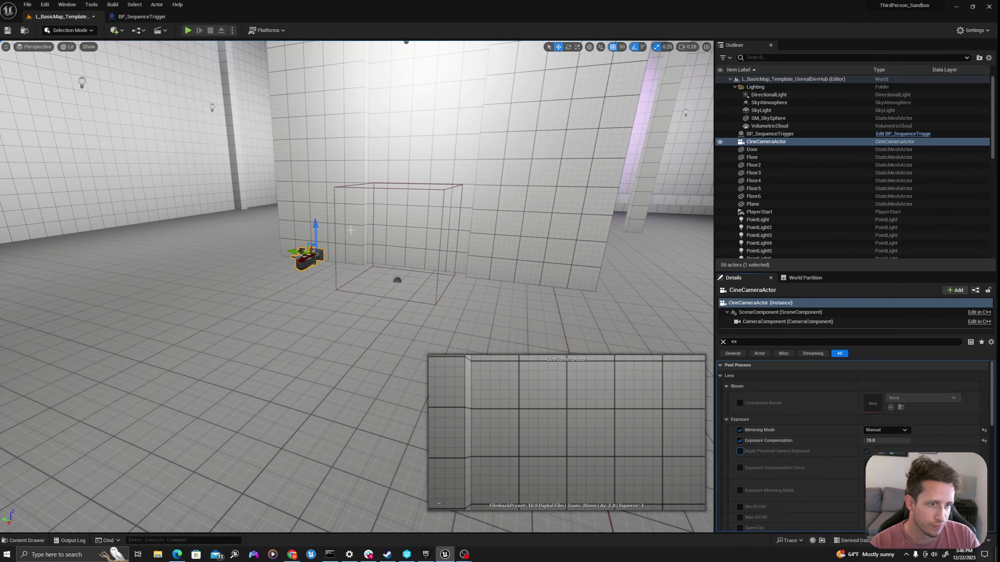
Play the level from the floor near the trigger, run into it to test the cinematic, continue through the doorway, and open the console
right_click_drag(320, 410, 347, 412)
right_click(308, 469)
left_click(321, 464)
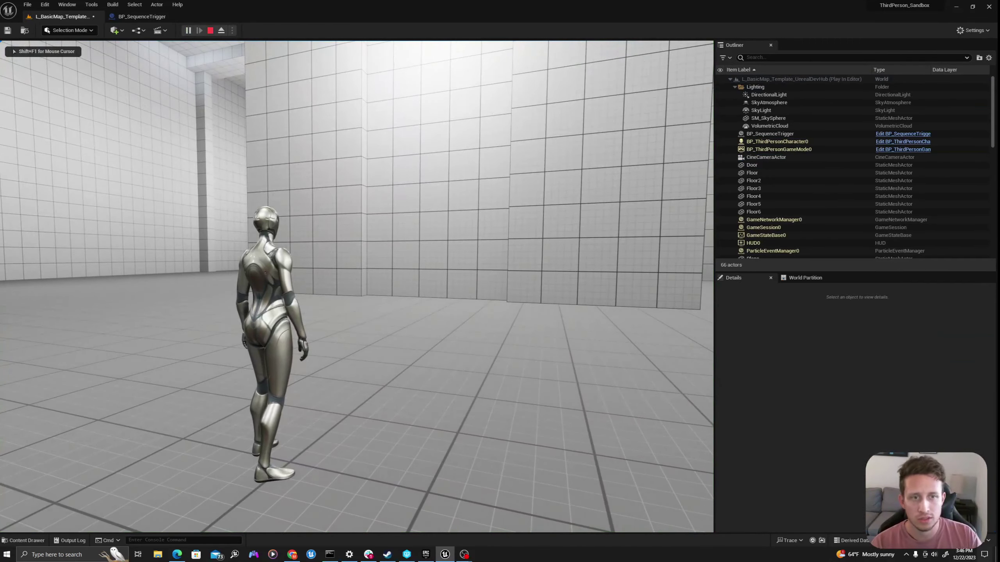
key("w")
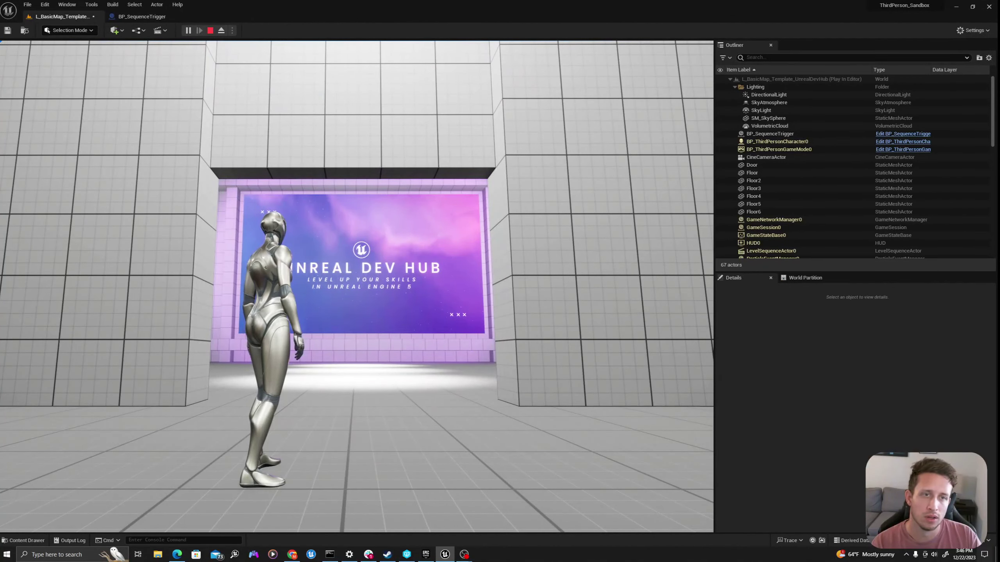
key("w")
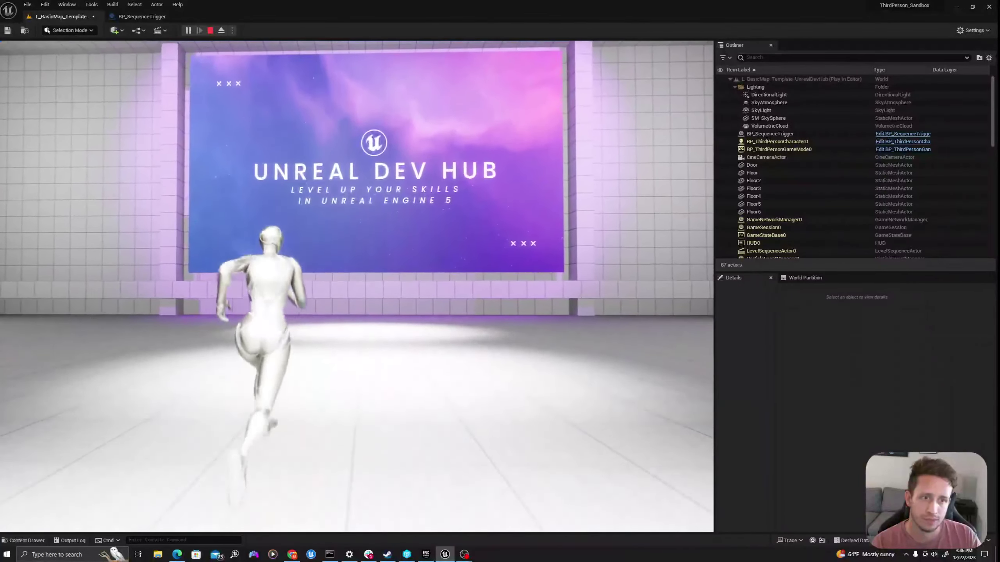
key("grave")
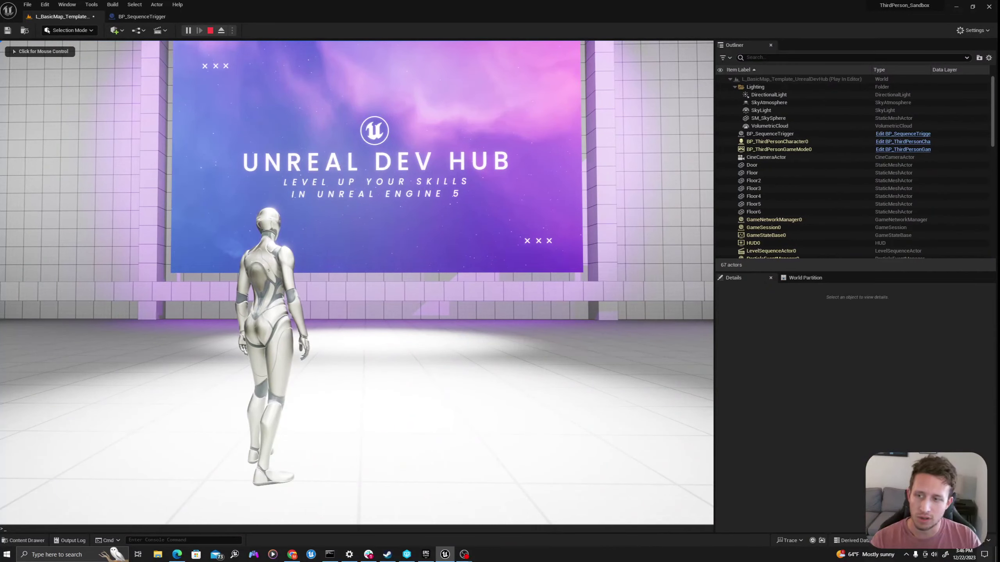